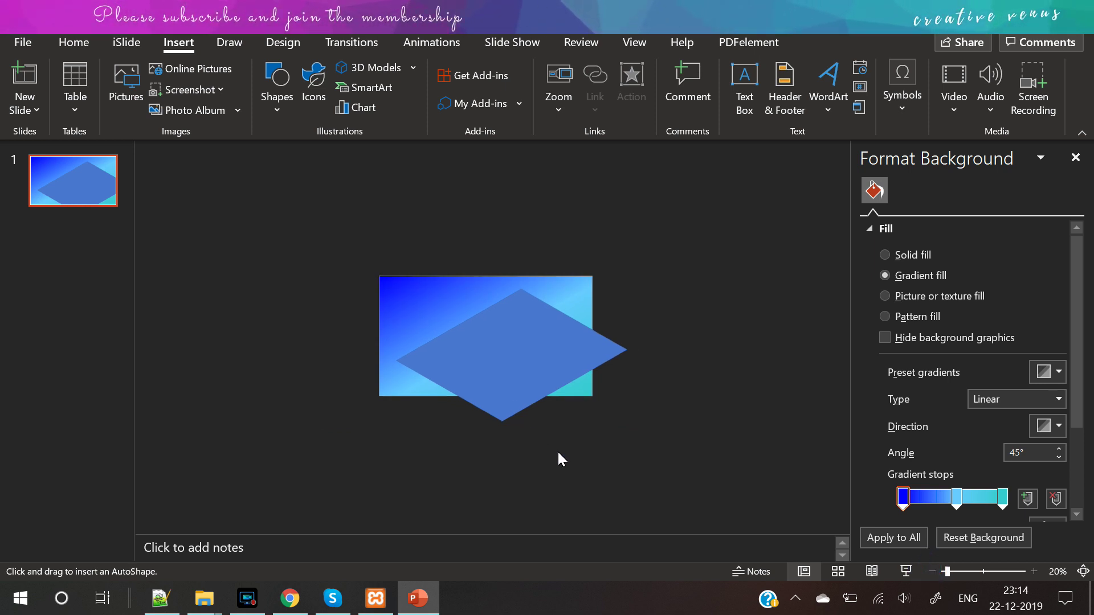
Draw a freeform quadrilateral about 46.5 cm wide and 26.9 cm high that extends past the slide's right and bottom edges.
{"action": "left_click_drag", "start_coordinate": [571, 456], "coordinate": [398, 362]}
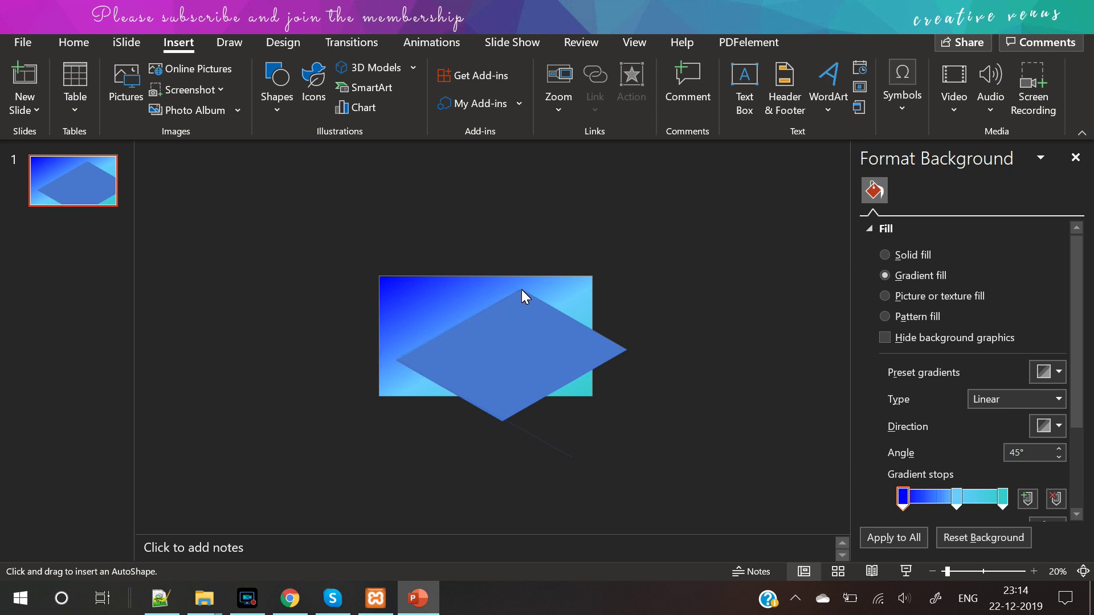
{"action": "left_click_drag", "start_coordinate": [626, 350], "coordinate": [688, 383]}
{"action": "left_click", "coordinate": [688, 383]}
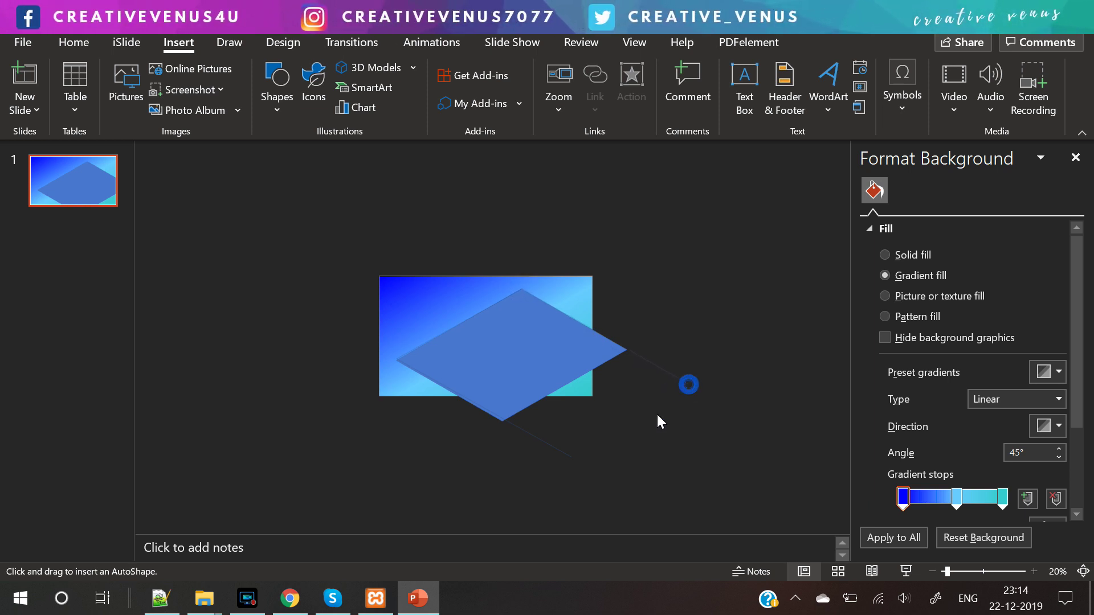
{"action": "left_click", "coordinate": [572, 455]}
{"action": "double_click", "coordinate": [571, 456]}
{"action": "left_click", "coordinate": [552, 469]}
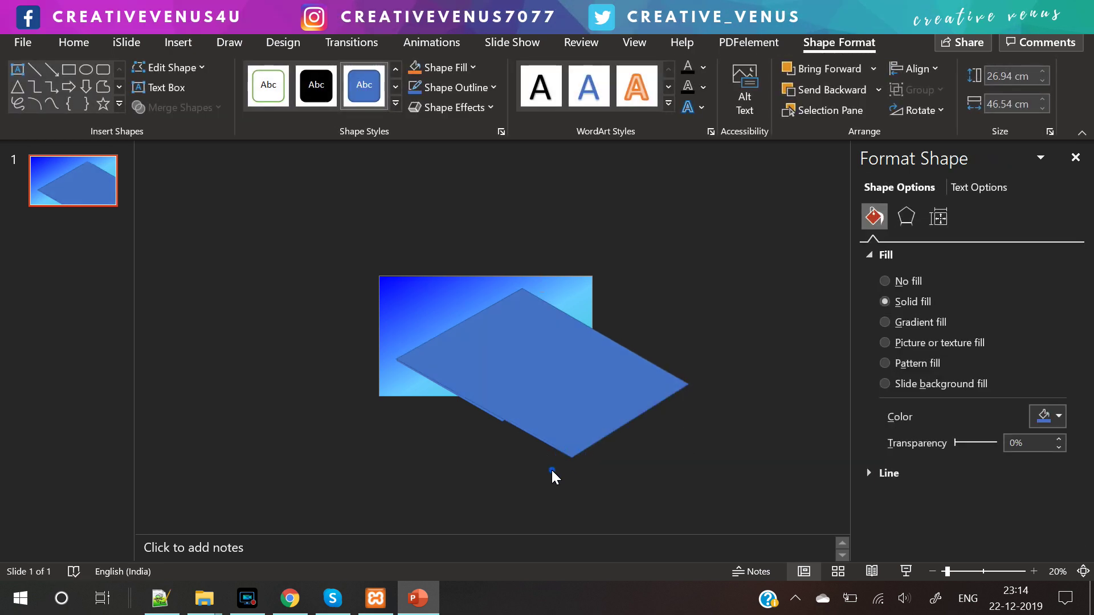
Delete the old diamond beneath the new quadrilateral and place the quadrilateral over the slide's lower-right part.
{"action": "left_click", "coordinate": [542, 384]}
{"action": "left_click_drag", "start_coordinate": [607, 370], "coordinate": [630, 367]}
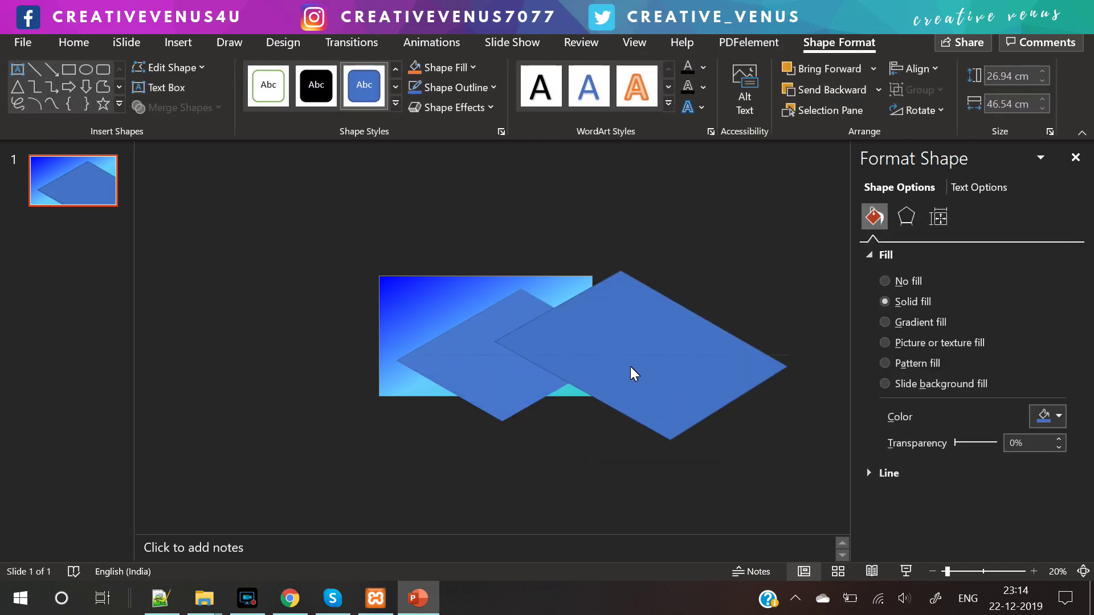
{"action": "left_click", "coordinate": [464, 361]}
{"action": "key", "text": "Delete"}
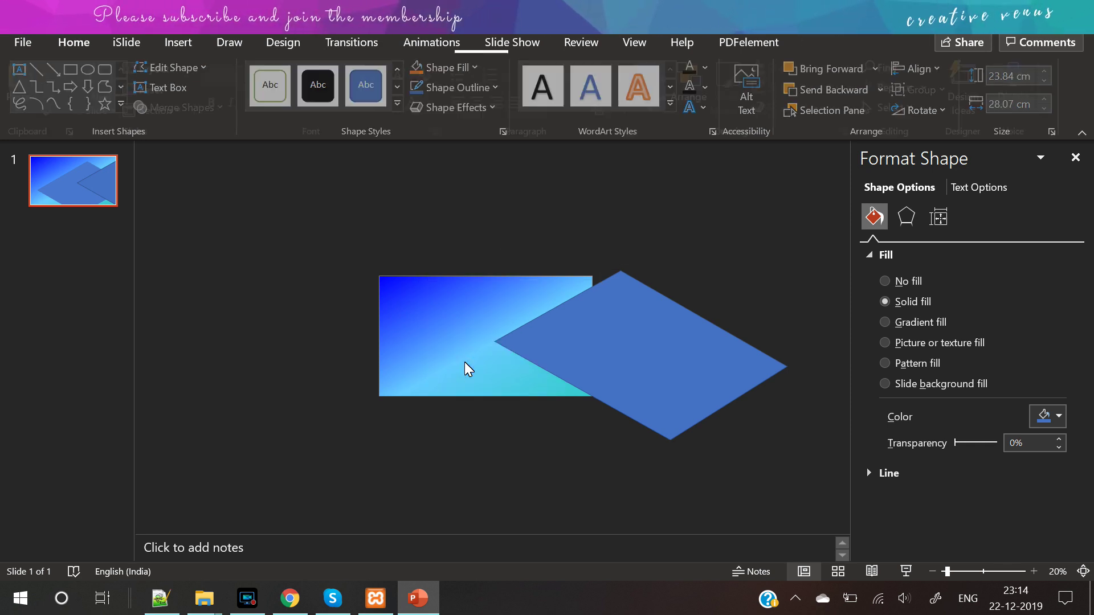
{"action": "left_click", "coordinate": [683, 358]}
{"action": "left_click_drag", "start_coordinate": [683, 358], "coordinate": [590, 388]}
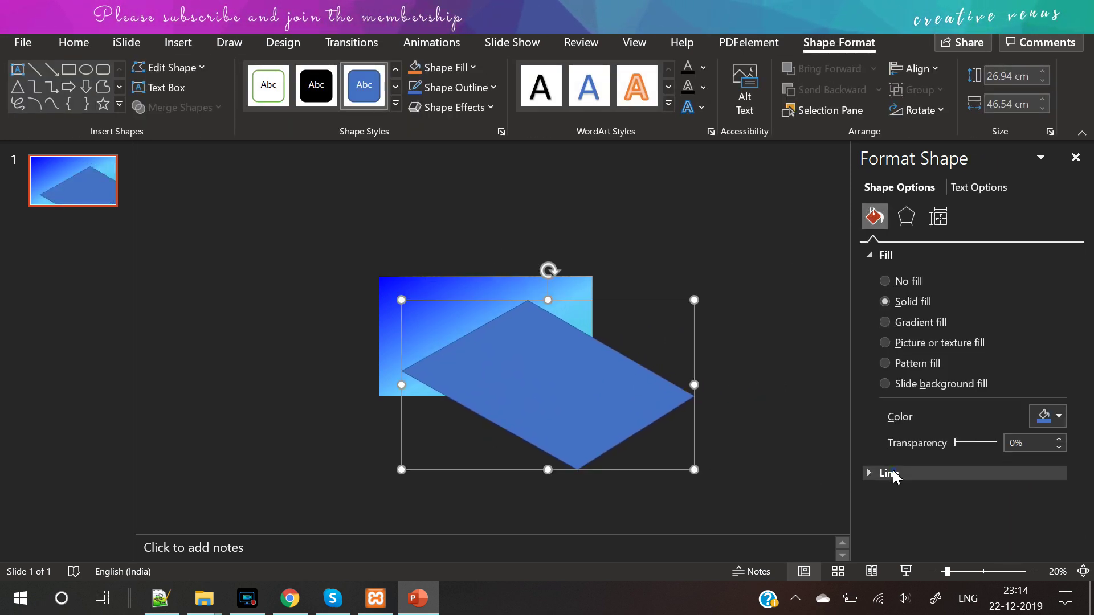
Remove the quadrilateral's outline, give it a gradient fill, and shift it slightly upward on the slide.
{"action": "left_click", "coordinate": [892, 472]}
{"action": "left_click", "coordinate": [907, 498]}
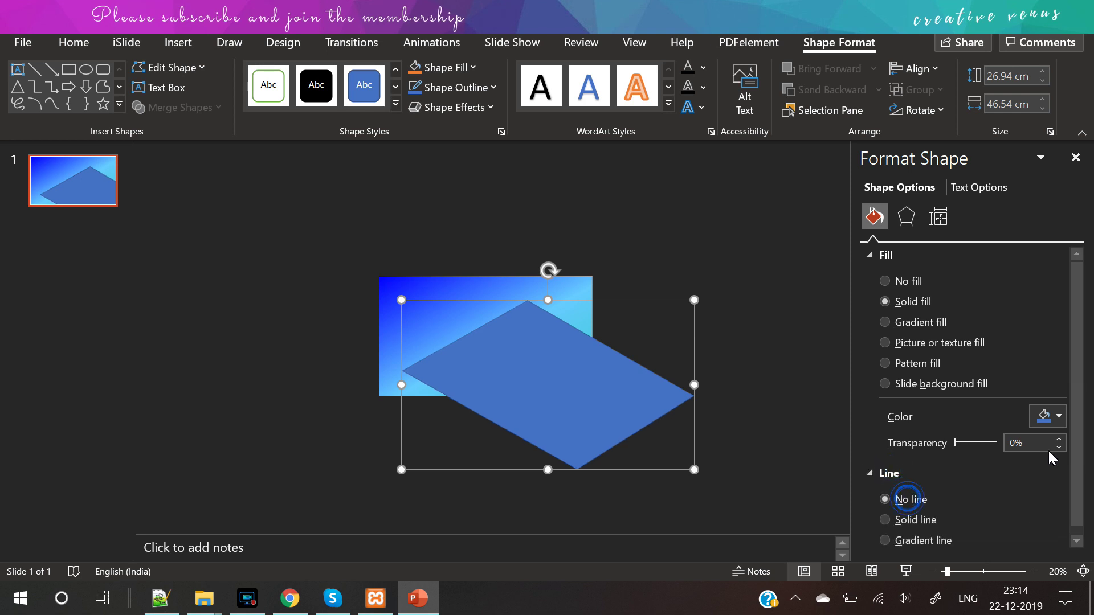
{"action": "left_click", "coordinate": [919, 321]}
{"action": "mouse_move", "coordinate": [549, 387]}
{"action": "left_mouse_down"}
{"action": "mouse_move", "coordinate": [560, 378]}
{"action": "mouse_move", "coordinate": [535, 377]}
{"action": "mouse_move", "coordinate": [546, 375]}
{"action": "left_mouse_up"}
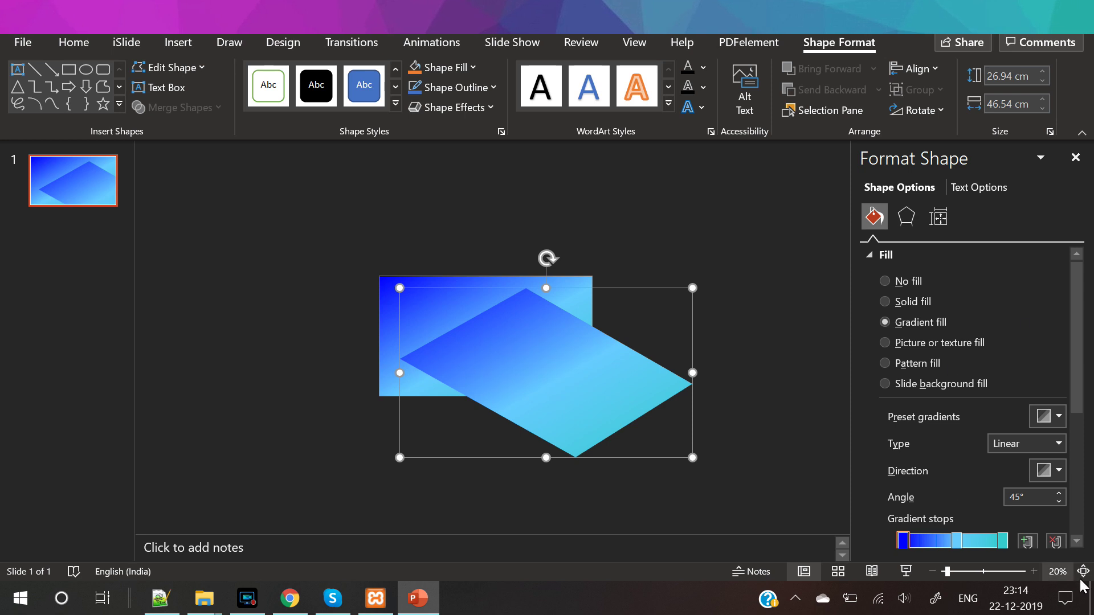
{"action": "scroll", "coordinate": [590, 228], "scroll_direction": "up", "scroll_amount": 1}
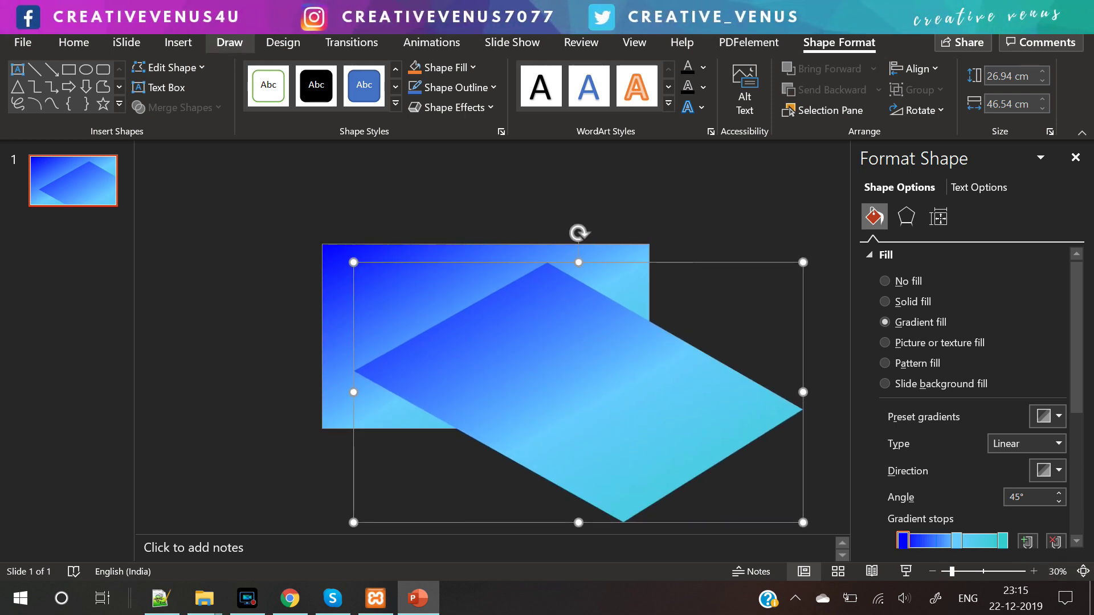
{"action": "left_click", "coordinate": [167, 47]}
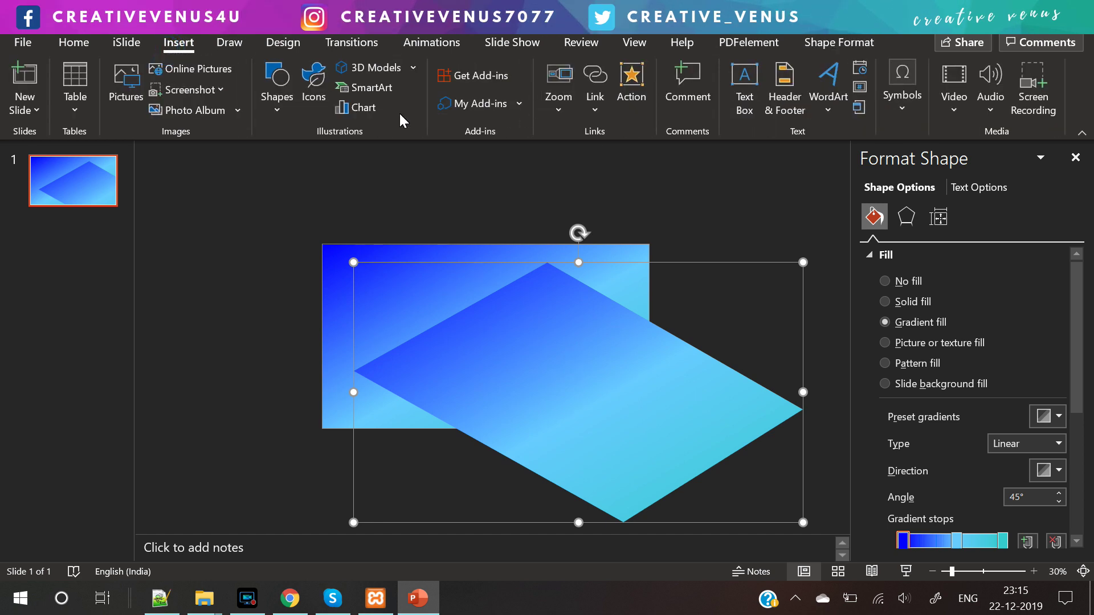
{"action": "left_click", "coordinate": [283, 97]}
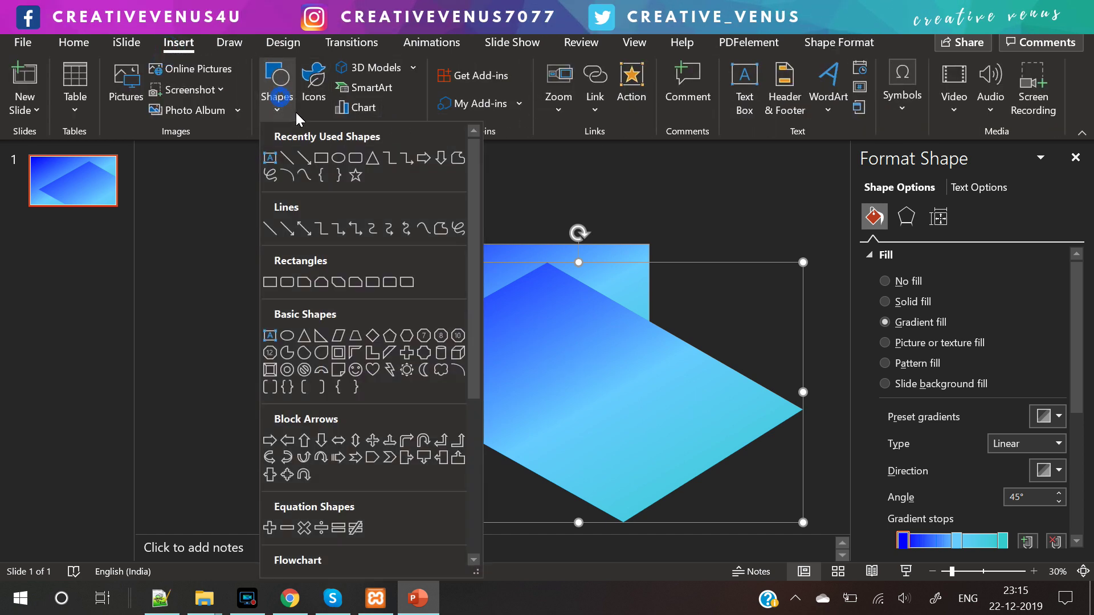
{"action": "left_click", "coordinate": [323, 158]}
{"action": "left_click", "coordinate": [322, 168]}
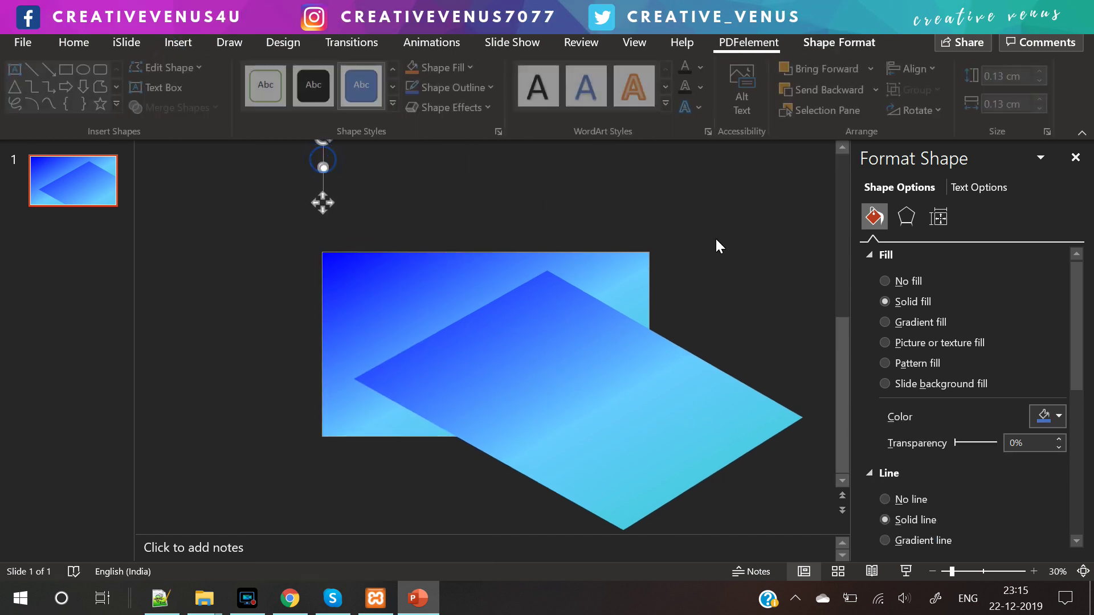
{"action": "key", "text": "Delete"}
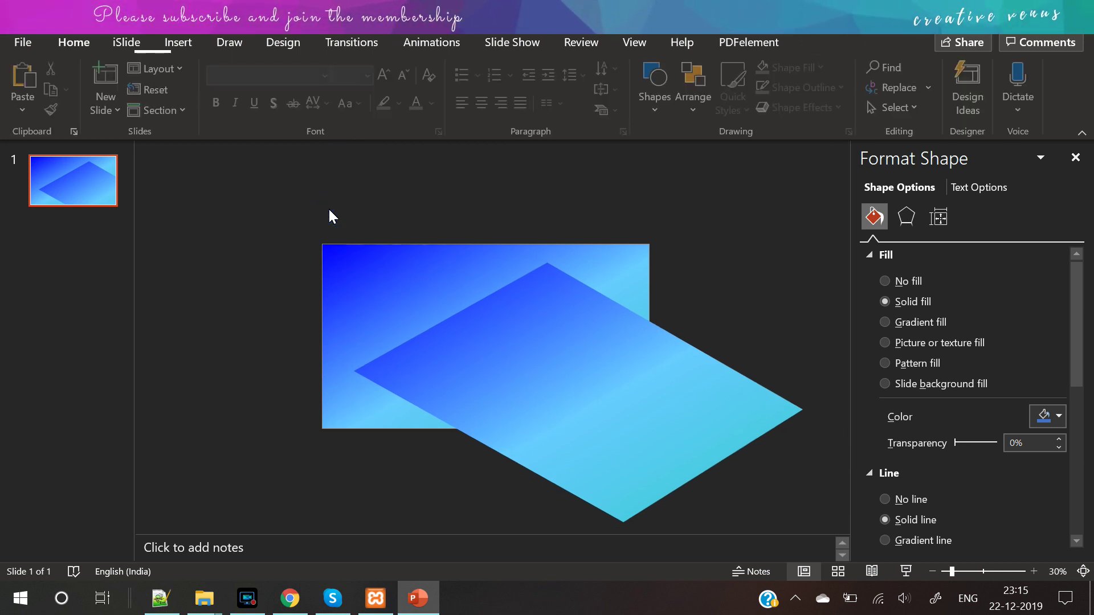
Draw a tall rectangle along the slide's right edge, covering the part of the quadrilateral that extends beyond it.
{"action": "left_click", "coordinate": [176, 49]}
{"action": "left_click", "coordinate": [272, 101]}
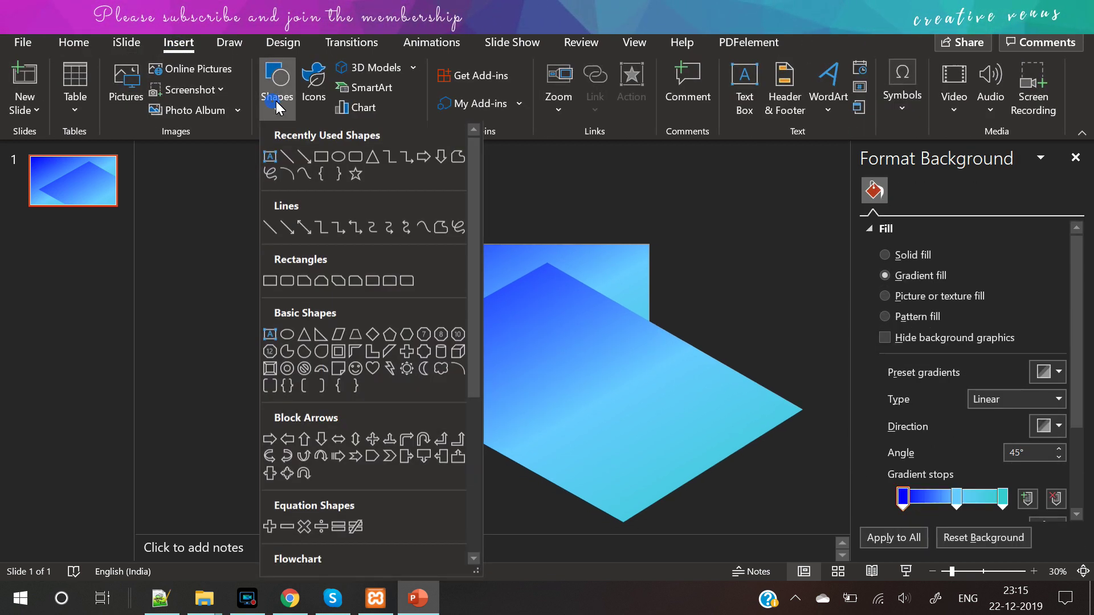
{"action": "left_click", "coordinate": [322, 158]}
{"action": "left_click_drag", "start_coordinate": [644, 207], "coordinate": [832, 535]}
Subtract the tall rectangle from the quadrilateral so the shape ends at the slide's right edge.
{"action": "left_click", "coordinate": [542, 375]}
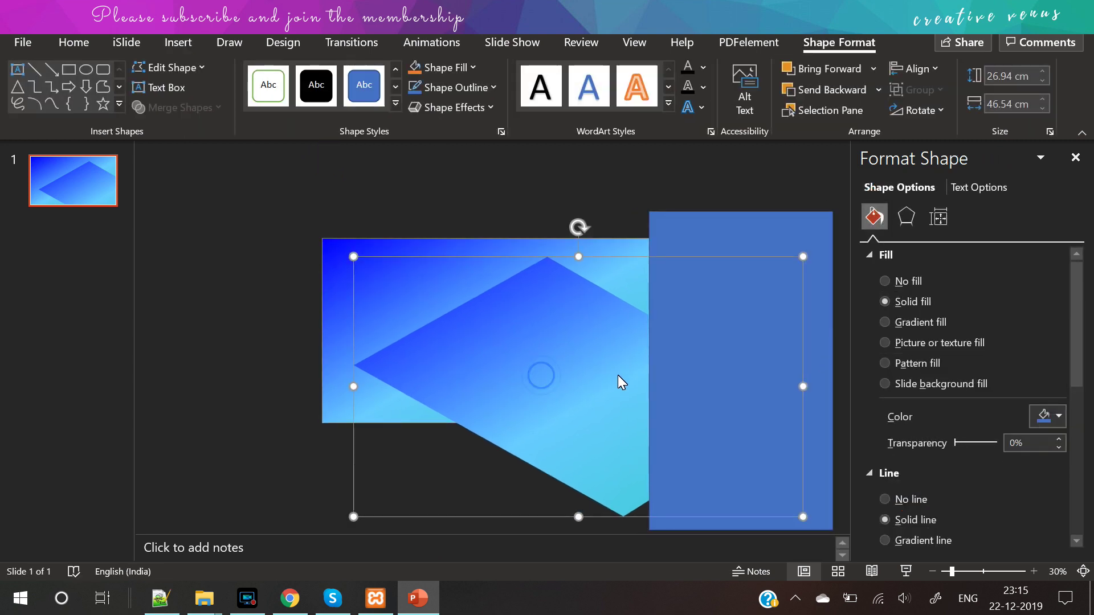
{"action": "left_click", "coordinate": [738, 230], "text": "shift"}
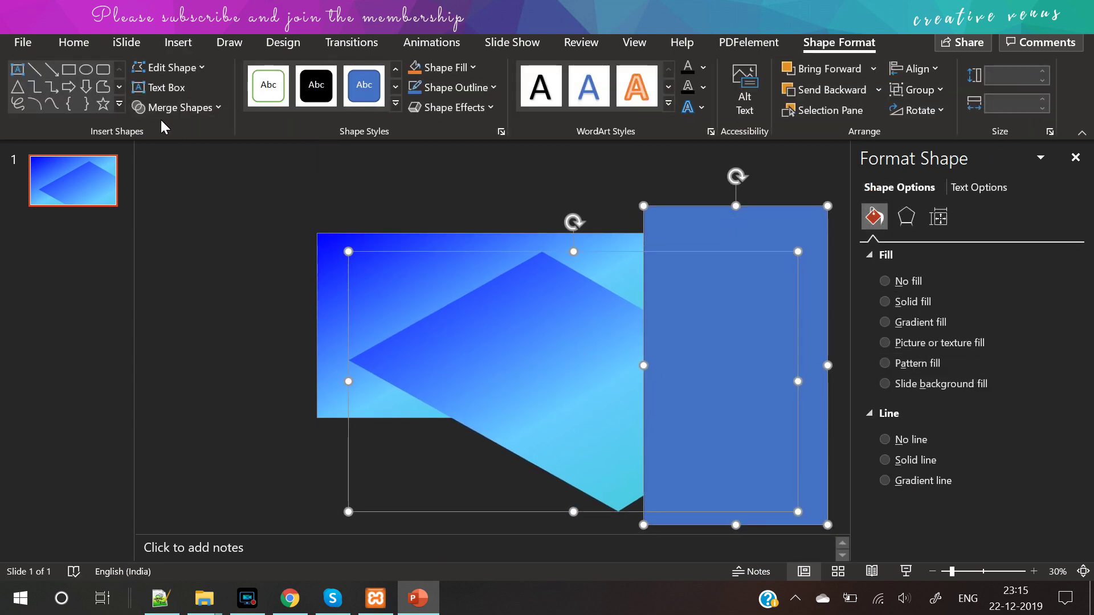
{"action": "left_click", "coordinate": [177, 108]}
{"action": "left_click", "coordinate": [180, 231]}
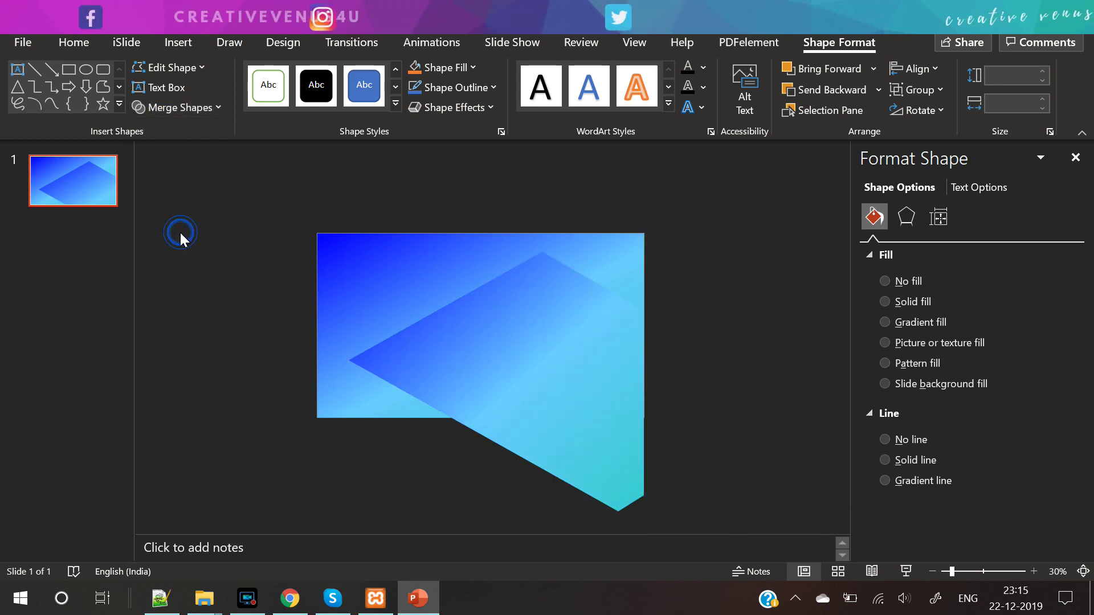
{"action": "left_click", "coordinate": [709, 434]}
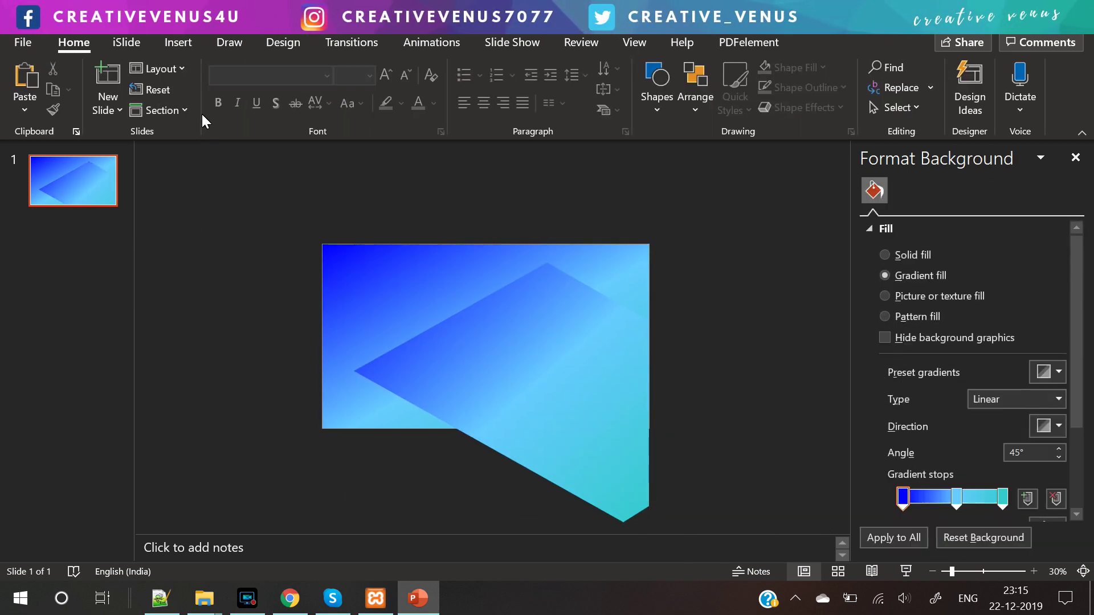
Draw a rectangle about 55 cm wide and 11 cm high along the slide's bottom edge, covering the quadrilateral's overhang.
{"action": "left_click", "coordinate": [172, 48]}
{"action": "left_click", "coordinate": [275, 106]}
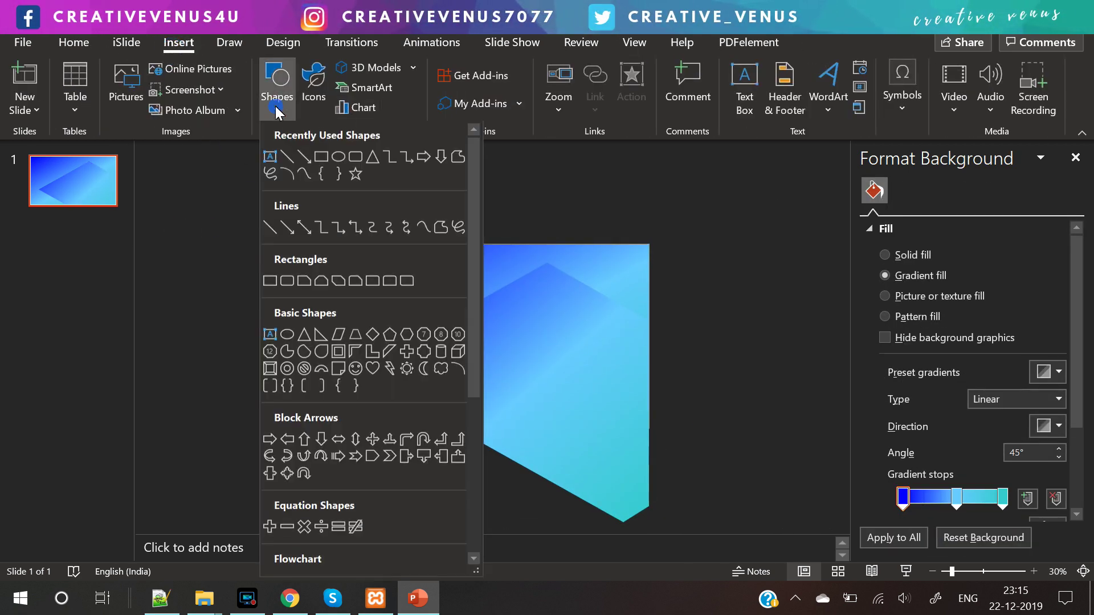
{"action": "left_click", "coordinate": [323, 157]}
{"action": "left_click_drag", "start_coordinate": [277, 436], "coordinate": [808, 525]}
{"action": "left_click_drag", "start_coordinate": [542, 426], "coordinate": [543, 419]}
Subtract the wide rectangle from the quadrilateral so the shape ends at the slide's bottom edge.
{"action": "left_click", "coordinate": [501, 379]}
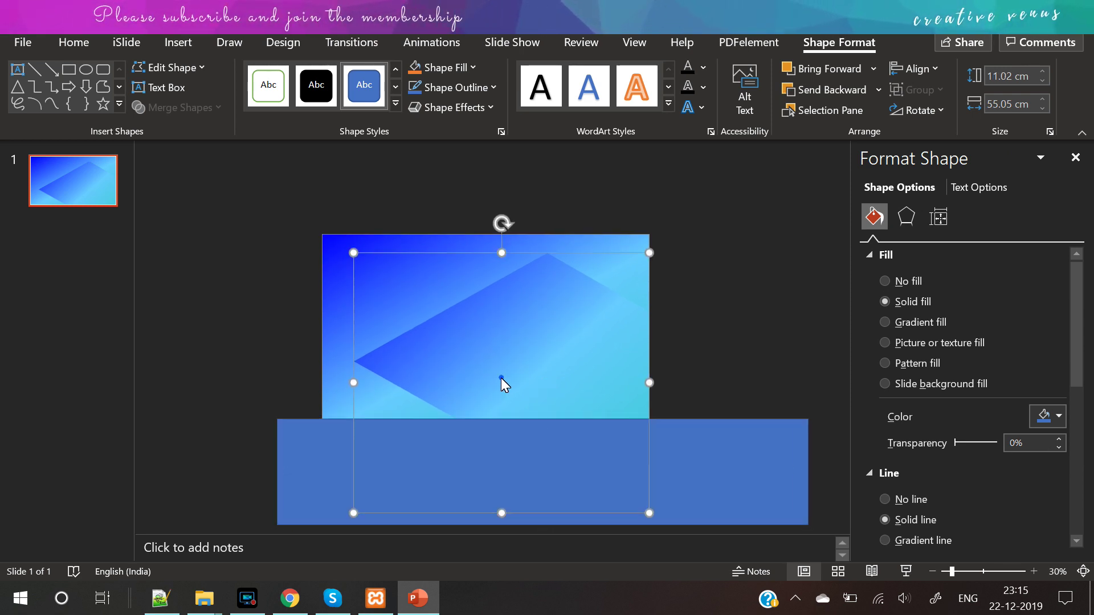
{"action": "left_click", "coordinate": [476, 452], "text": "shift"}
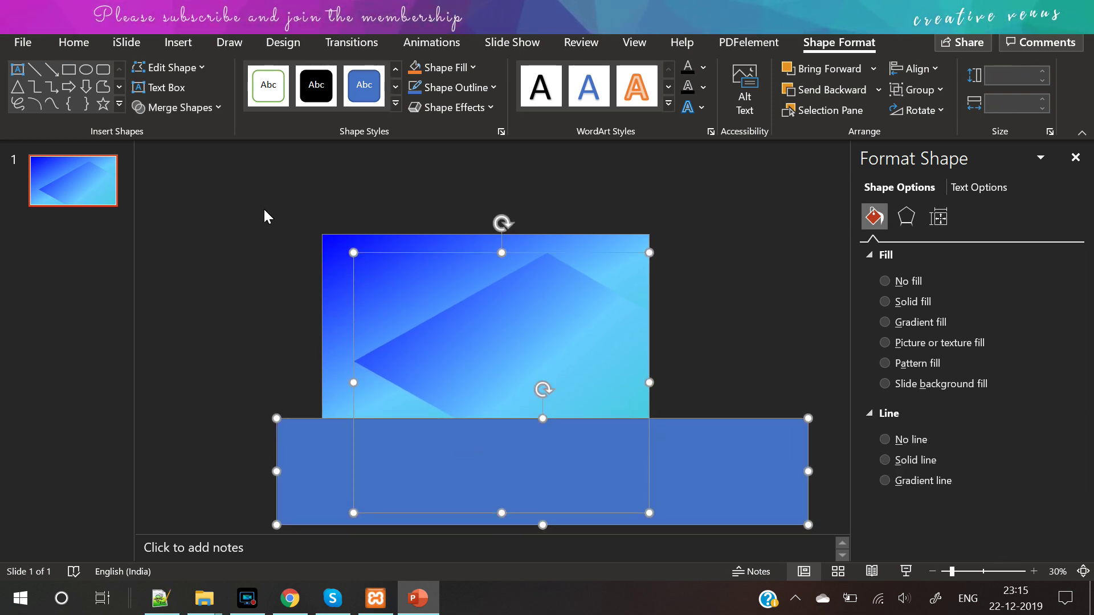
{"action": "left_click", "coordinate": [174, 107]}
{"action": "left_click", "coordinate": [179, 231]}
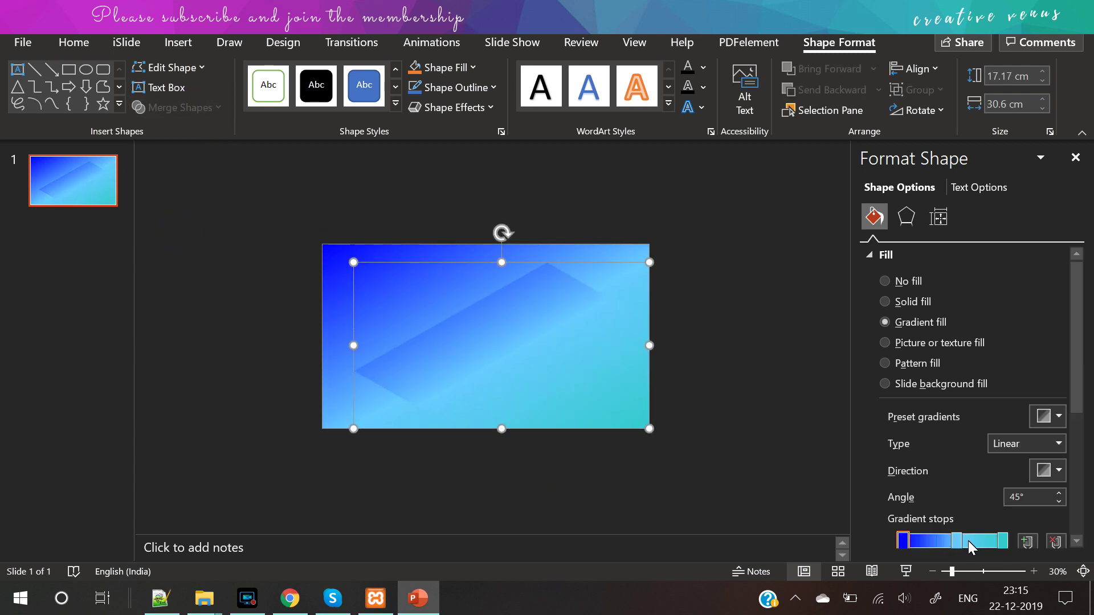
Move the shape's middle gradient stop to 71% and set the linear gradient's direction to 225°.
{"action": "left_click_drag", "start_coordinate": [958, 546], "coordinate": [975, 546]}
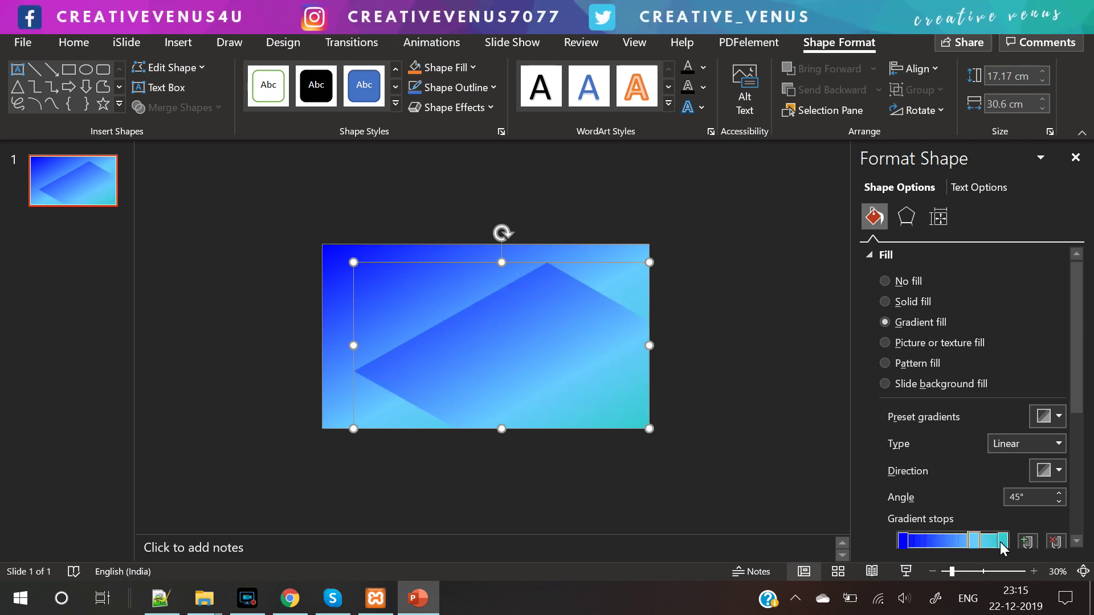
{"action": "scroll", "coordinate": [1082, 394], "scroll_direction": "down", "scroll_amount": 2}
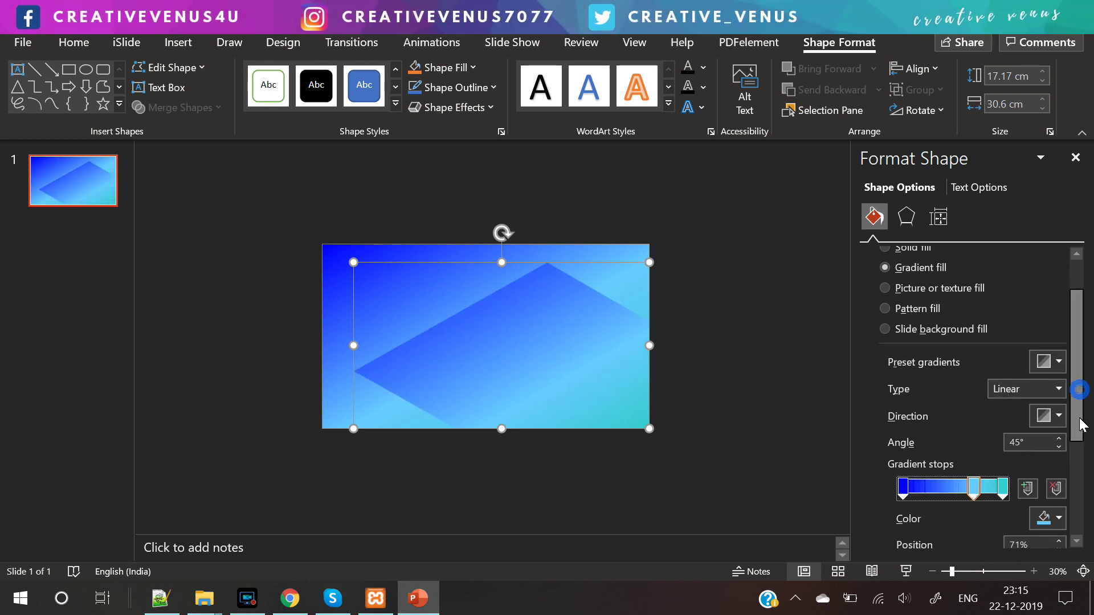
{"action": "left_click", "coordinate": [1046, 419]}
{"action": "left_click", "coordinate": [945, 524]}
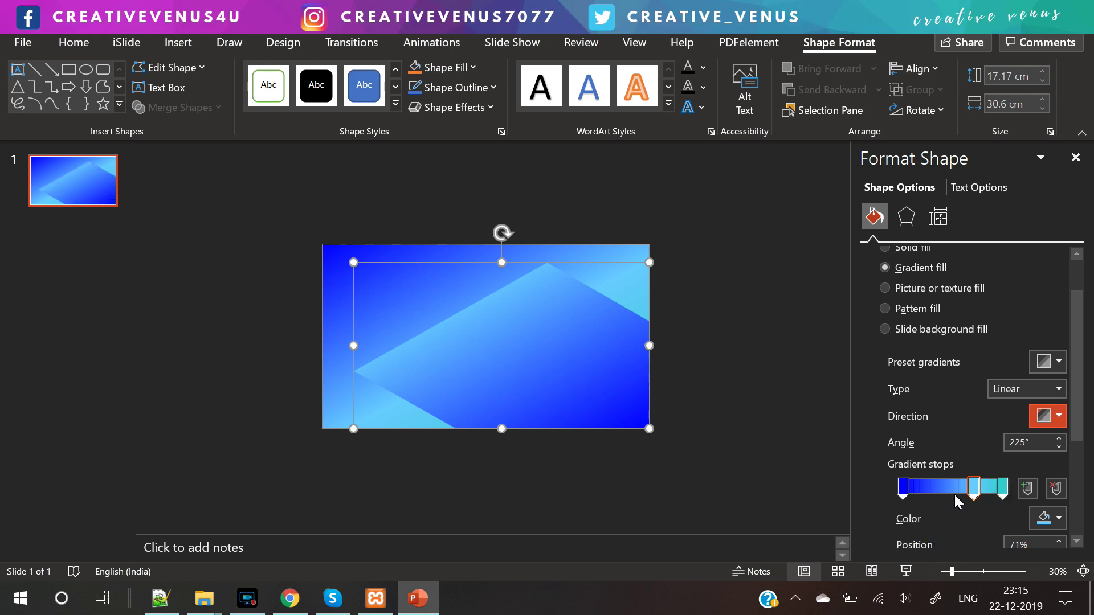
Make the shape's first, dark blue gradient stop mostly transparent.
{"action": "left_click", "coordinate": [906, 489]}
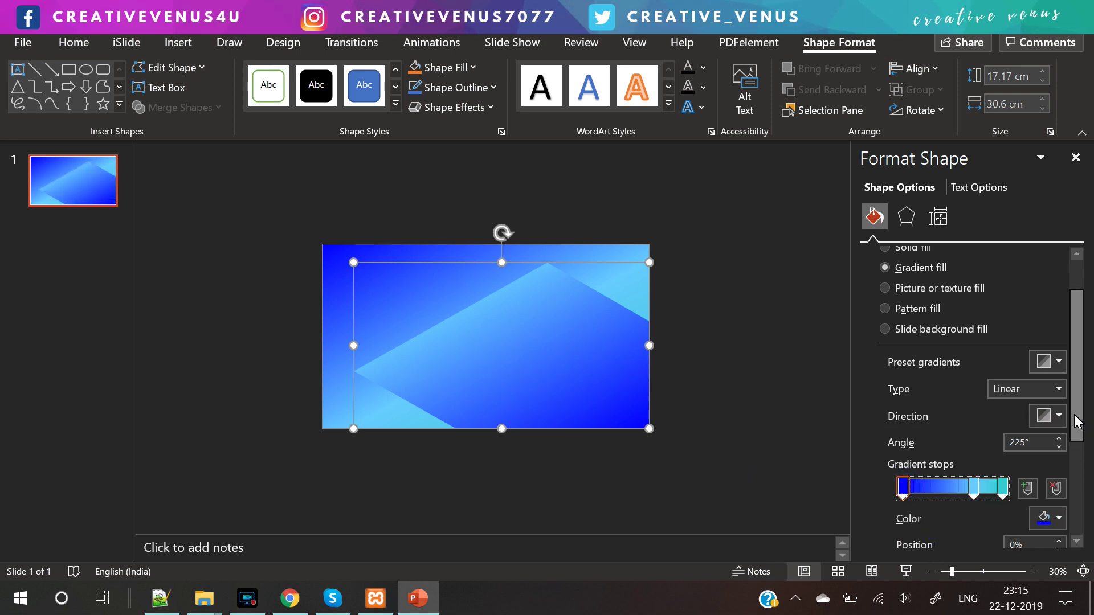
{"action": "left_click_drag", "start_coordinate": [1075, 417], "coordinate": [1081, 479]}
{"action": "left_click_drag", "start_coordinate": [964, 461], "coordinate": [991, 463]}
Reposition the shape's last gradient stop to 94% and its middle stop to 62%, with 18% transparency on the middle stop.
{"action": "left_click", "coordinate": [975, 382]}
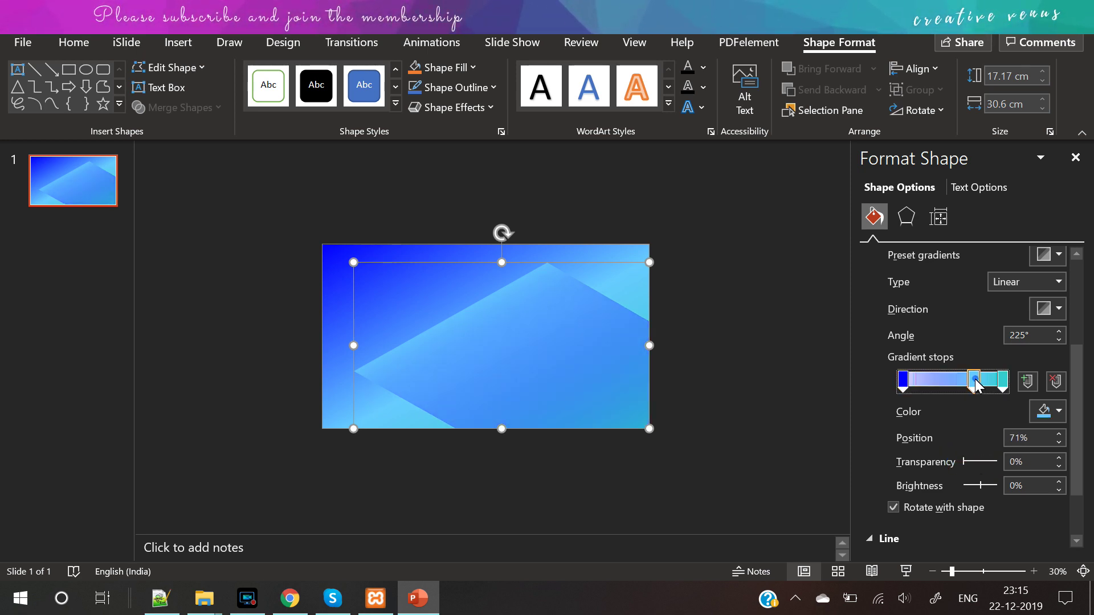
{"action": "left_click_drag", "start_coordinate": [975, 463], "coordinate": [961, 465]}
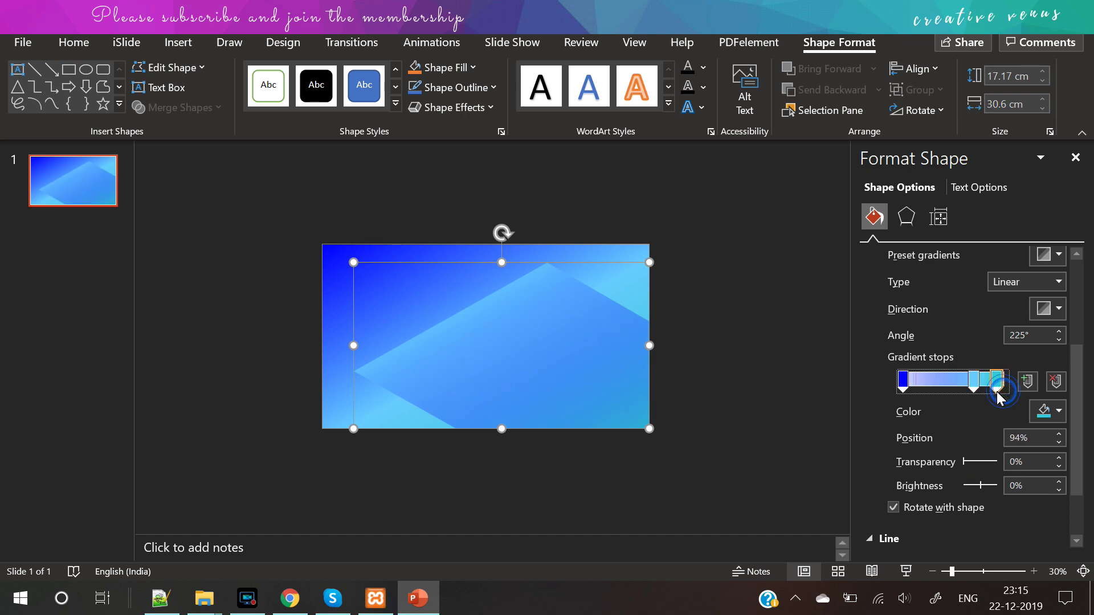
{"action": "left_click_drag", "start_coordinate": [979, 391], "coordinate": [965, 392]}
{"action": "left_click_drag", "start_coordinate": [966, 462], "coordinate": [971, 461]}
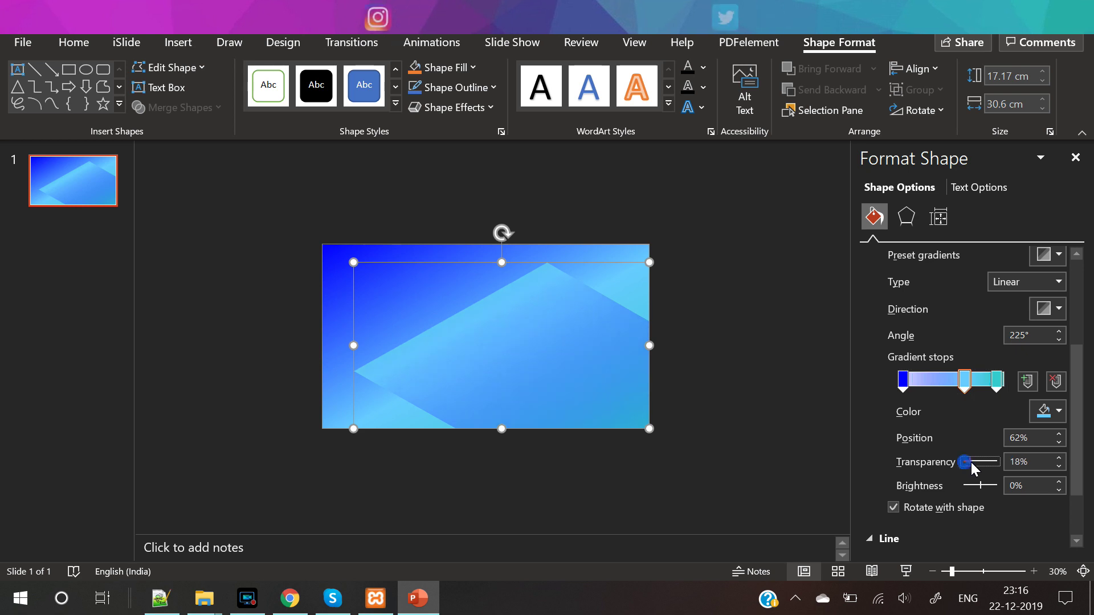
{"action": "left_click", "coordinate": [772, 420]}
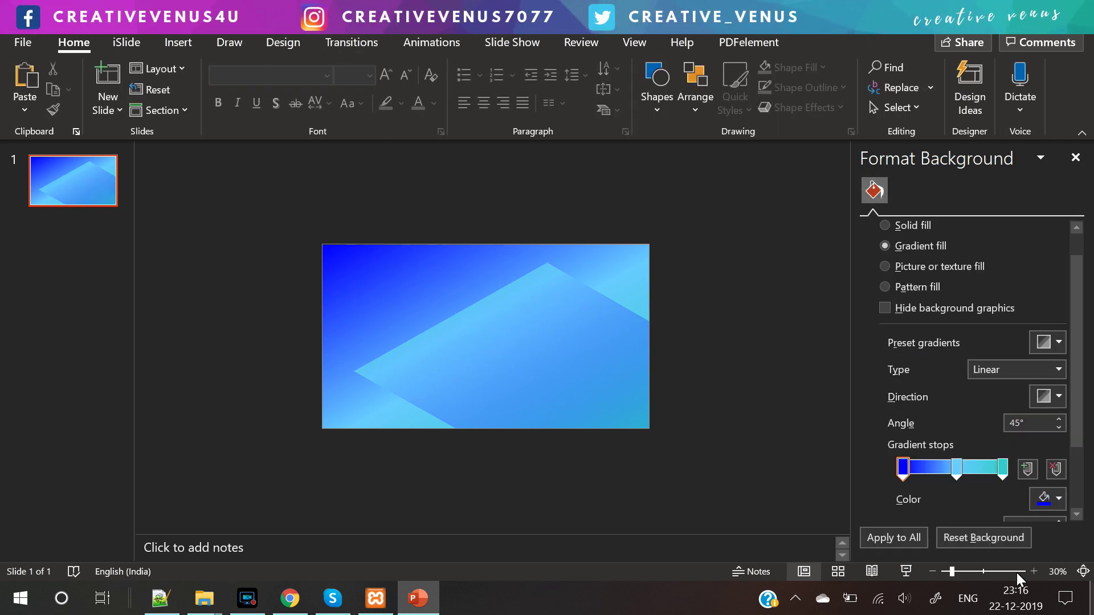
Nudge the gradient shape back down so its lower edge lines up with the slide's bottom edge.
{"action": "left_click", "coordinate": [1033, 571]}
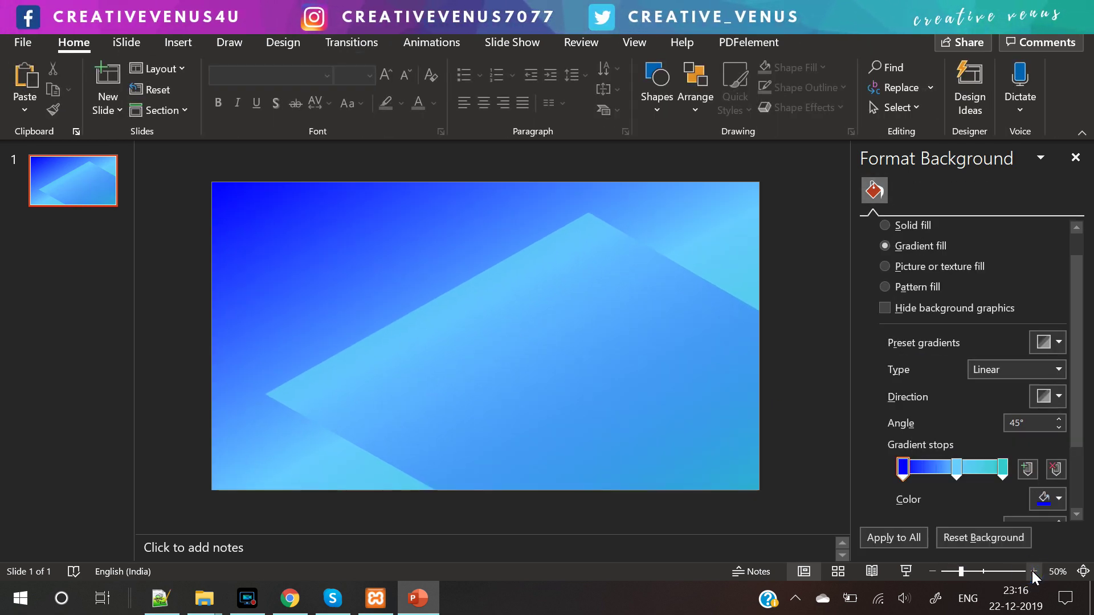
{"action": "left_click", "coordinate": [1033, 571]}
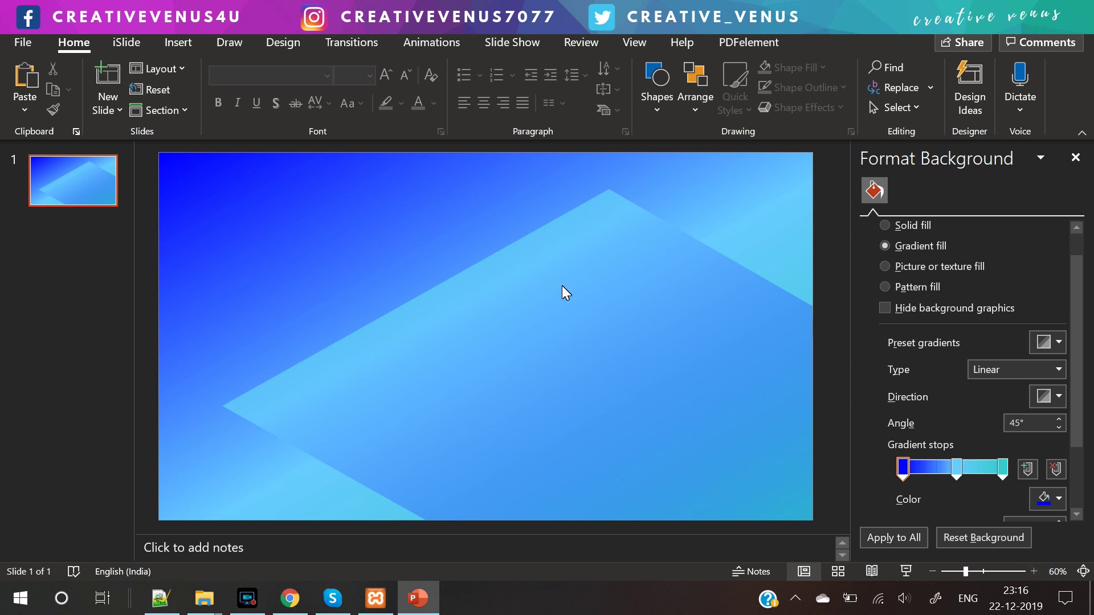
{"action": "left_click", "coordinate": [467, 304]}
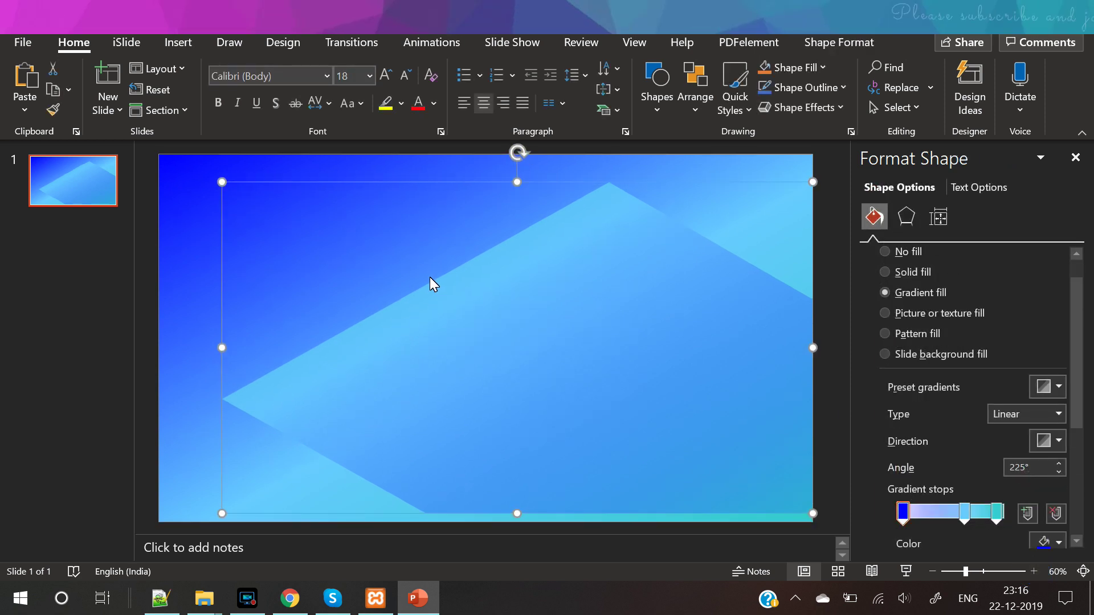
{"action": "key", "text": "Down"}
{"action": "key", "text": "Down"}
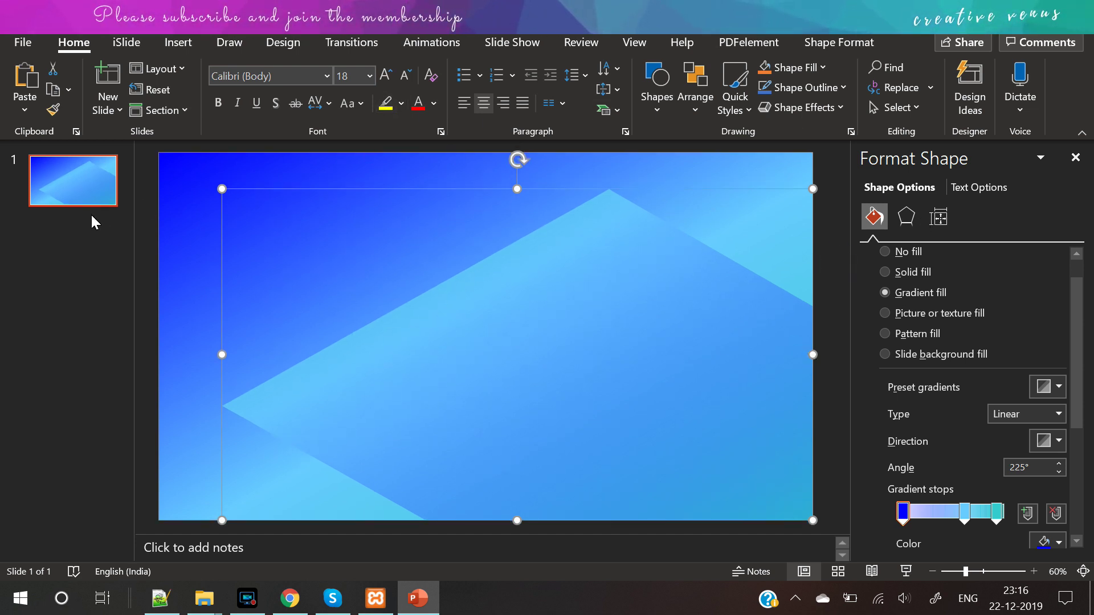
{"action": "left_click", "coordinate": [148, 239]}
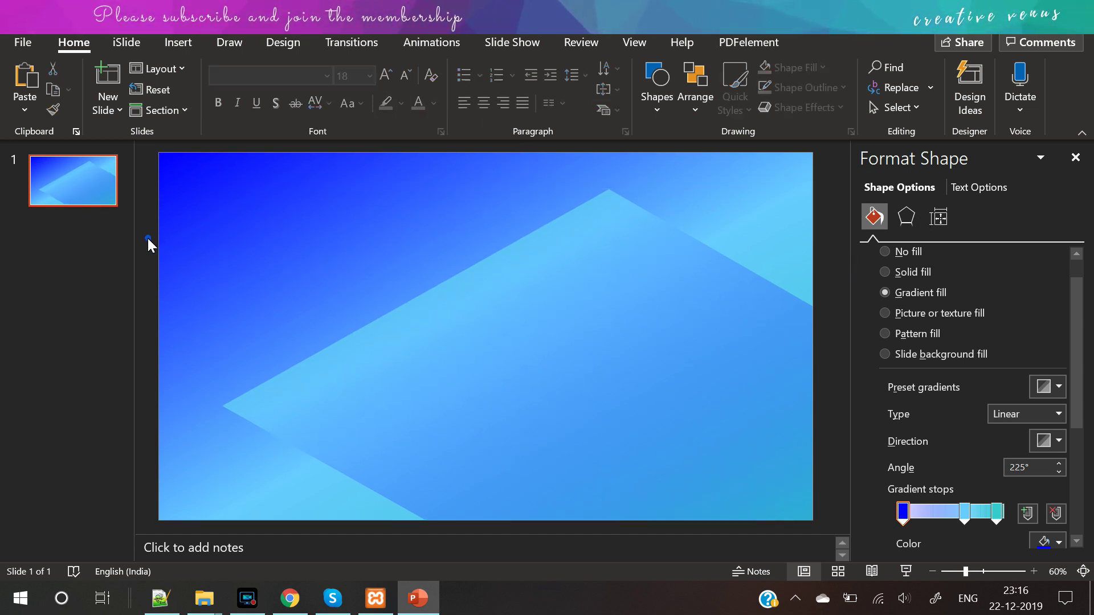
Draw a rounded square about 4.72 cm wide and high near the slide's centre and remove its outline.
{"action": "left_click", "coordinate": [181, 43]}
{"action": "left_click", "coordinate": [271, 99]}
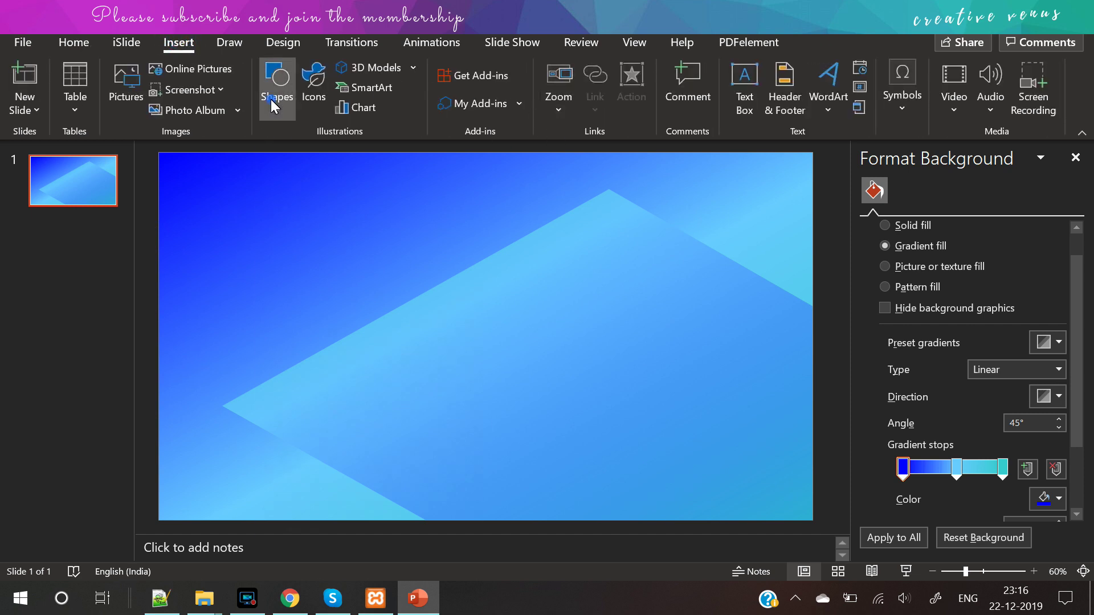
{"action": "left_click", "coordinate": [348, 161]}
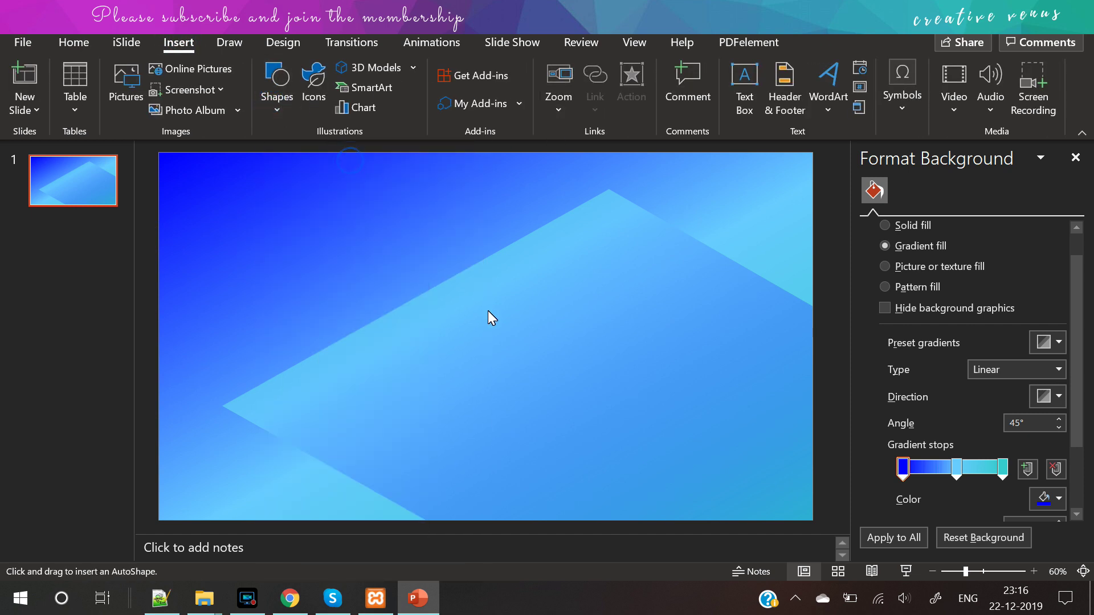
{"action": "left_click_drag", "start_coordinate": [486, 310], "coordinate": [577, 396]}
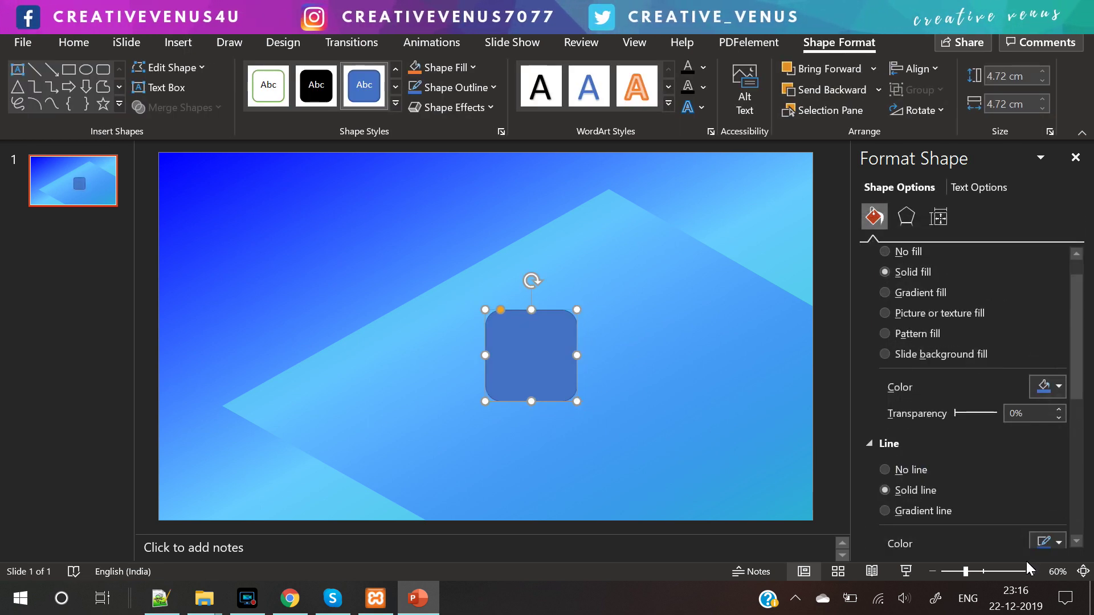
{"action": "left_click", "coordinate": [912, 470]}
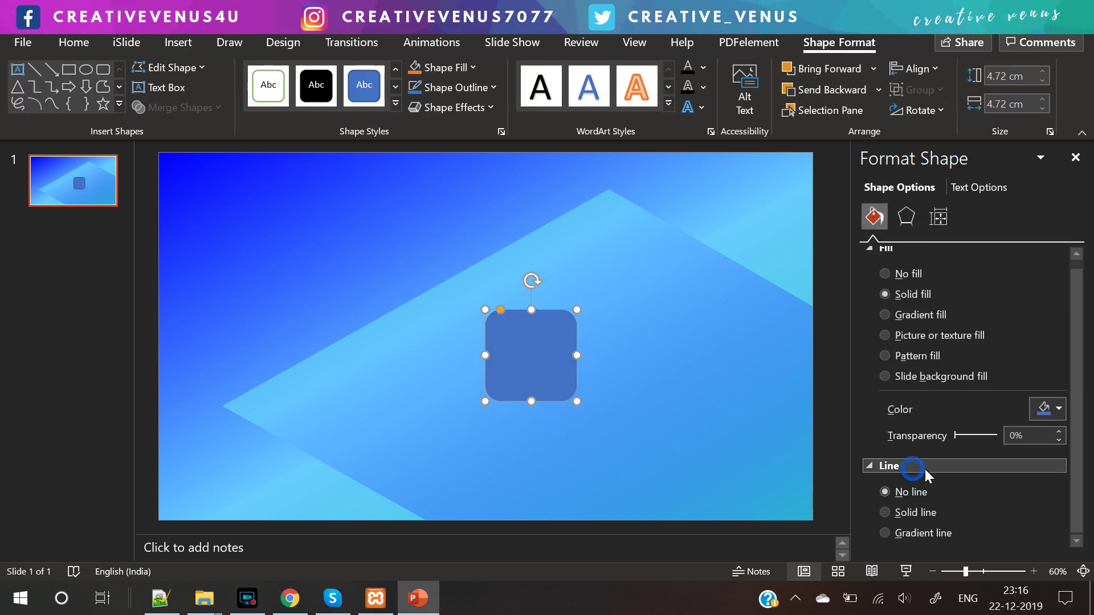
Give the rounded square a gradient fill.
{"action": "left_click", "coordinate": [918, 323]}
{"action": "left_click_drag", "start_coordinate": [1077, 336], "coordinate": [1077, 411]}
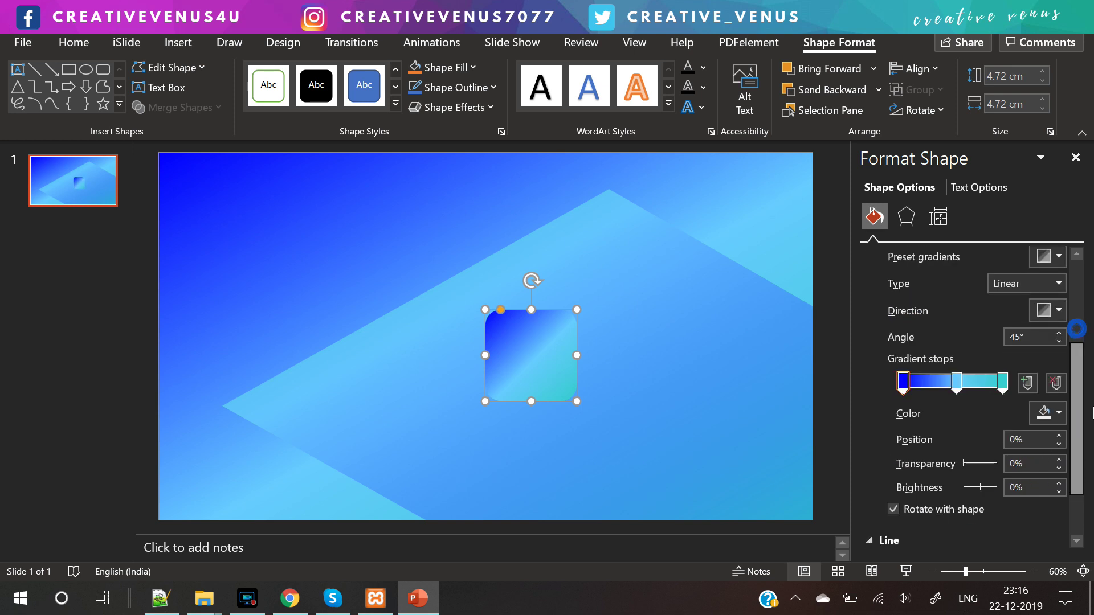
{"action": "left_click_drag", "start_coordinate": [1076, 364], "coordinate": [1076, 331]}
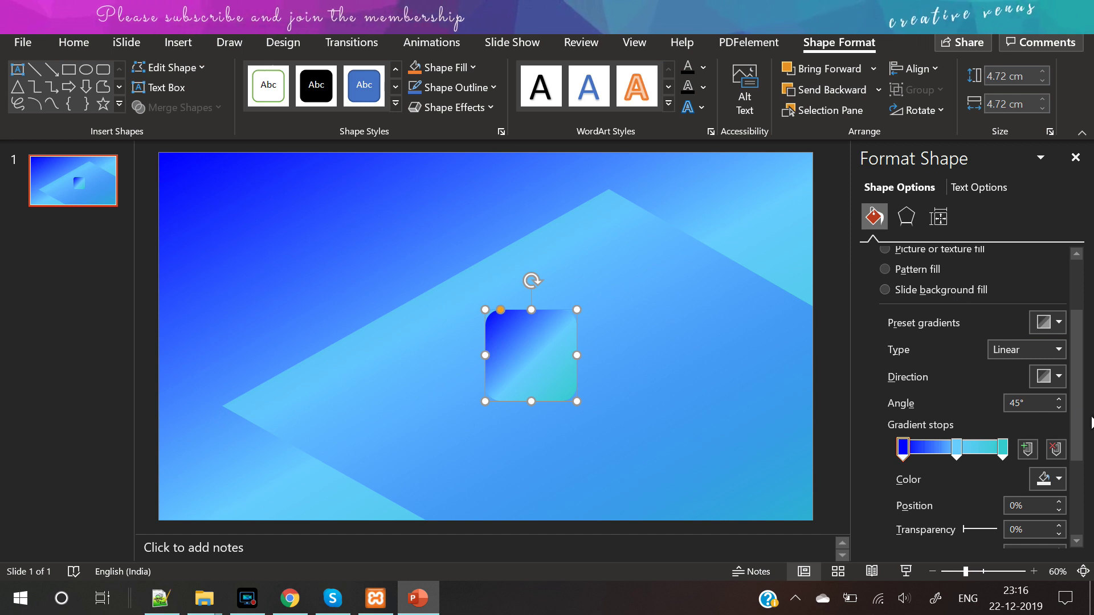
{"action": "scroll", "coordinate": [963, 296], "scroll_direction": "up", "scroll_amount": 3}
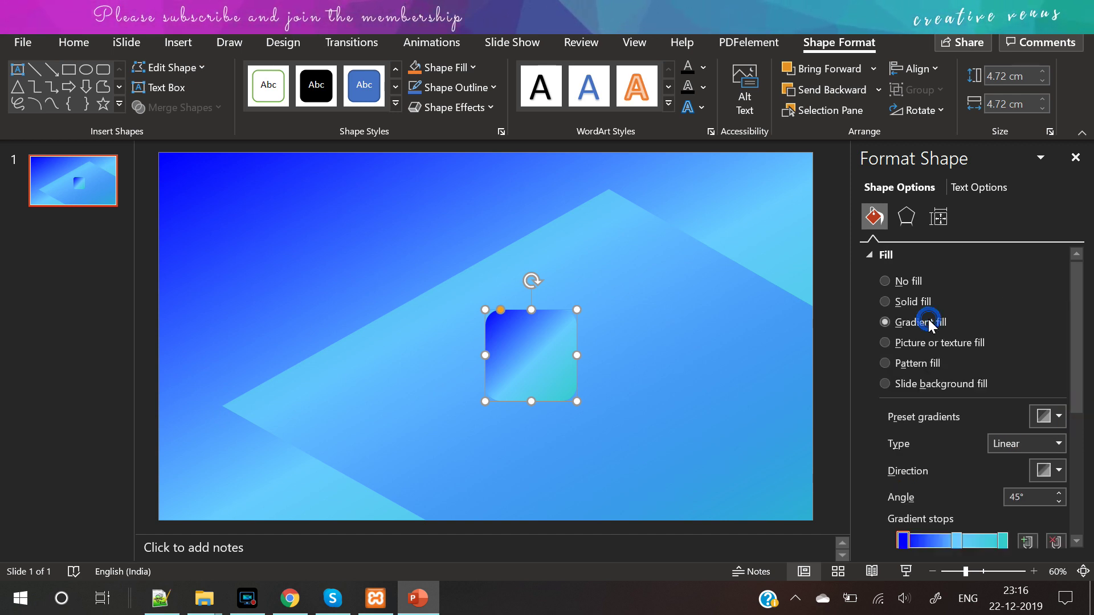
{"action": "left_click_drag", "start_coordinate": [1082, 327], "coordinate": [1089, 389]}
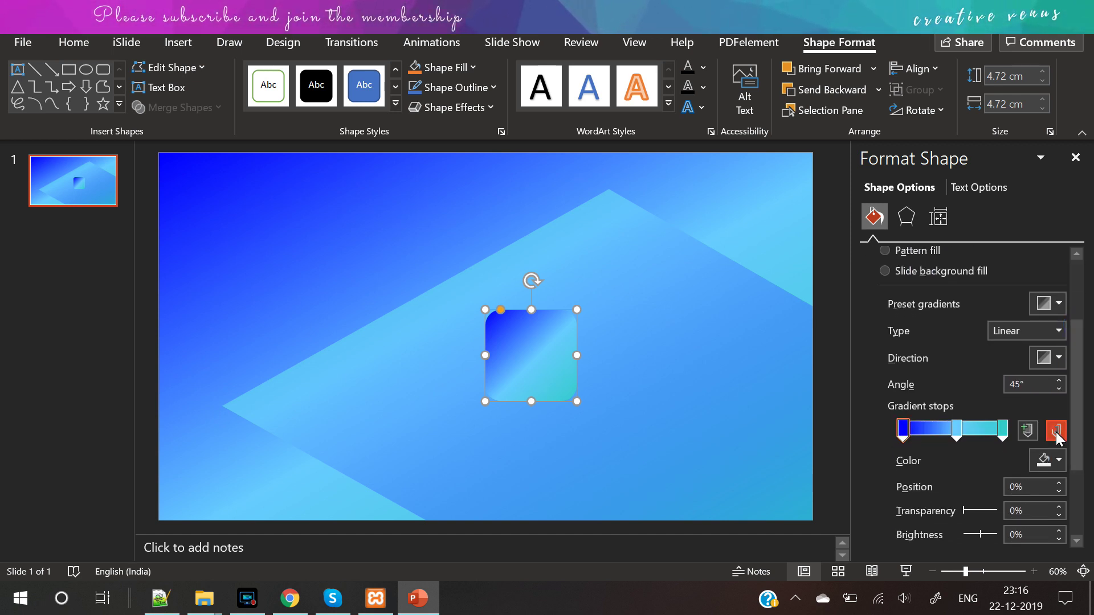
Recolor the square's gradient stops: white first, very pale blue in the middle, and light blue at 40% brightness last.
{"action": "left_click", "coordinate": [1048, 461]}
{"action": "left_click", "coordinate": [949, 216]}
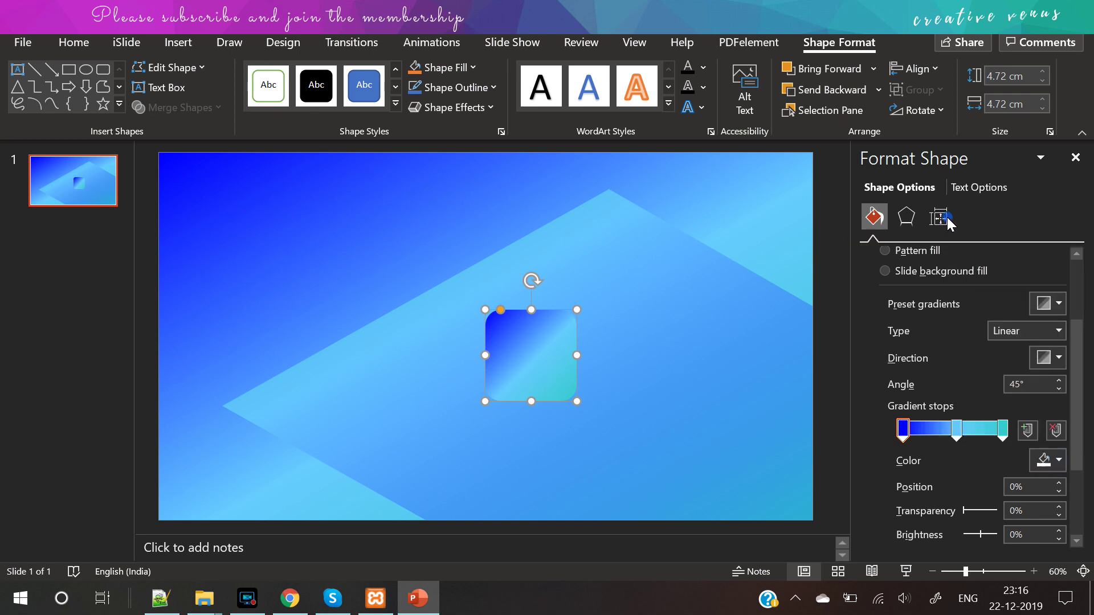
{"action": "left_click", "coordinate": [1052, 464]}
{"action": "left_click", "coordinate": [1007, 242]}
{"action": "left_click", "coordinate": [1003, 431]}
{"action": "left_click", "coordinate": [1058, 462]}
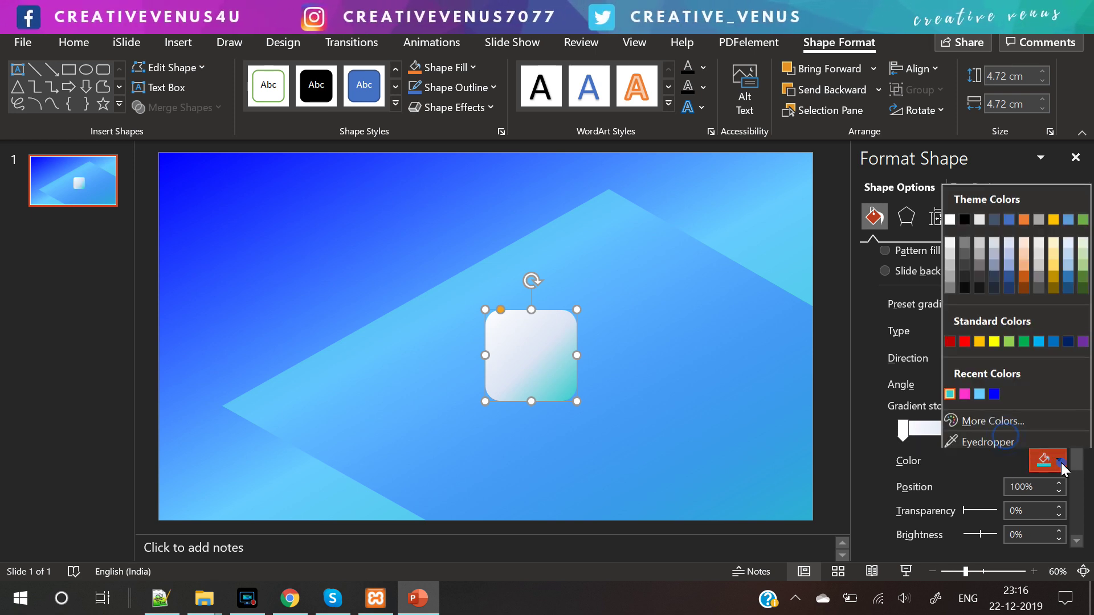
{"action": "left_click", "coordinate": [1013, 270]}
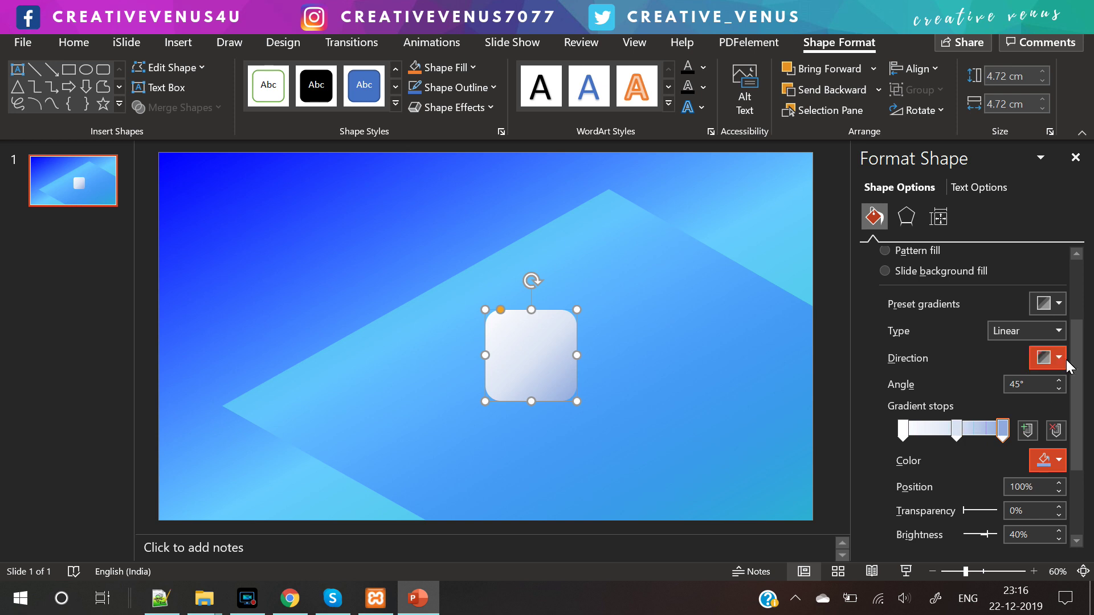
Change the square's gradient type to Radial, spreading from the bottom-left corner.
{"action": "left_click", "coordinate": [1053, 333]}
{"action": "left_click", "coordinate": [1022, 366]}
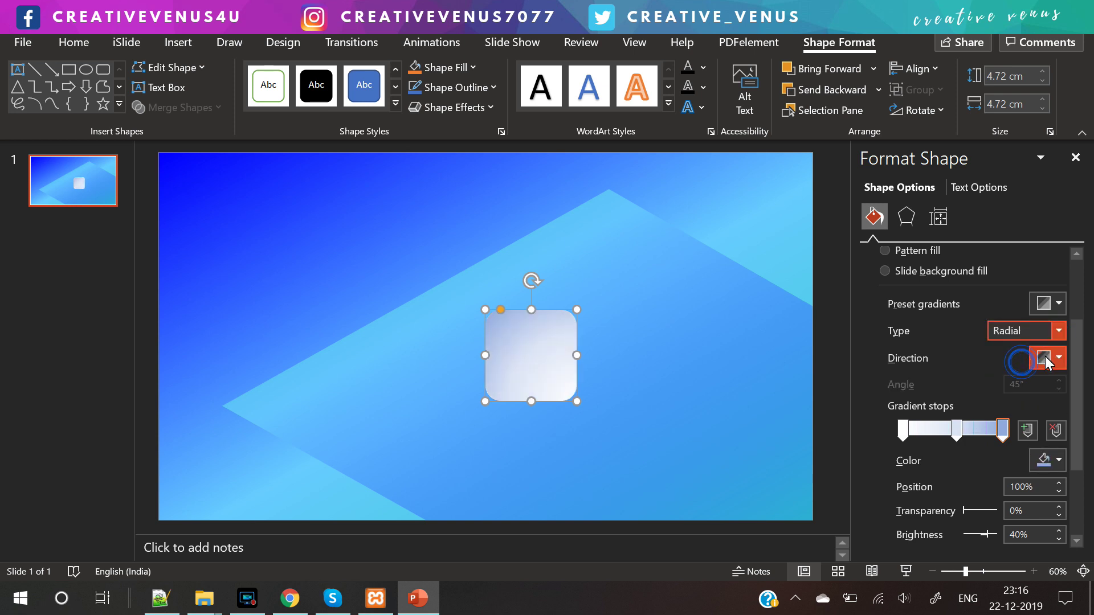
{"action": "left_click", "coordinate": [1046, 358]}
{"action": "left_click", "coordinate": [916, 399]}
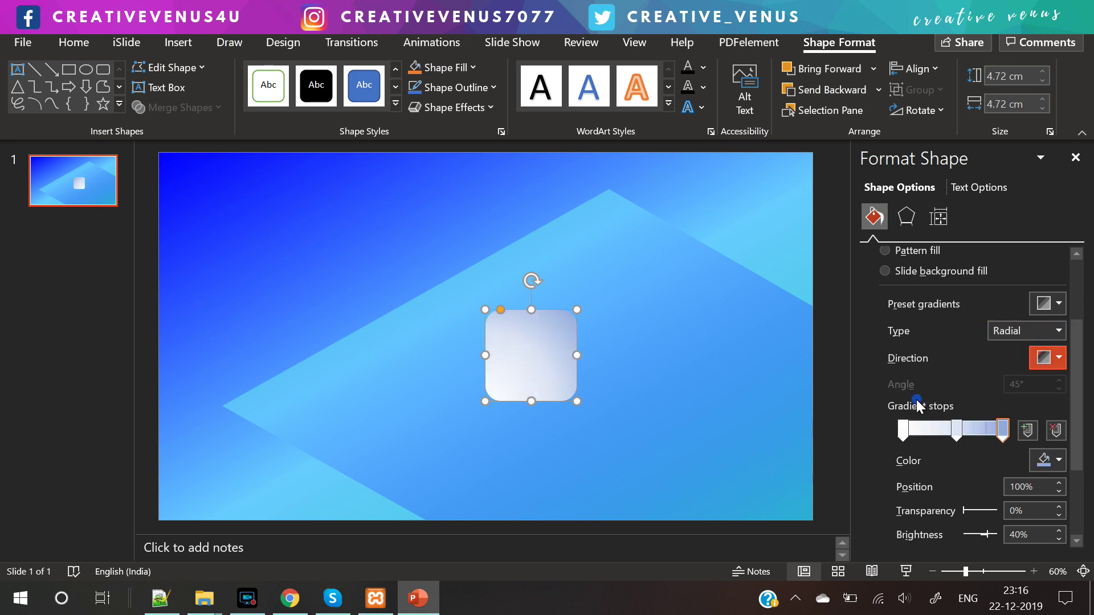
Apply the isometric 3-D rotation preset with X 314.7°, Y 324.6° and Z 60.2° to the square and reposition it over the diamond's left half.
{"action": "left_click_drag", "start_coordinate": [541, 367], "coordinate": [517, 358]}
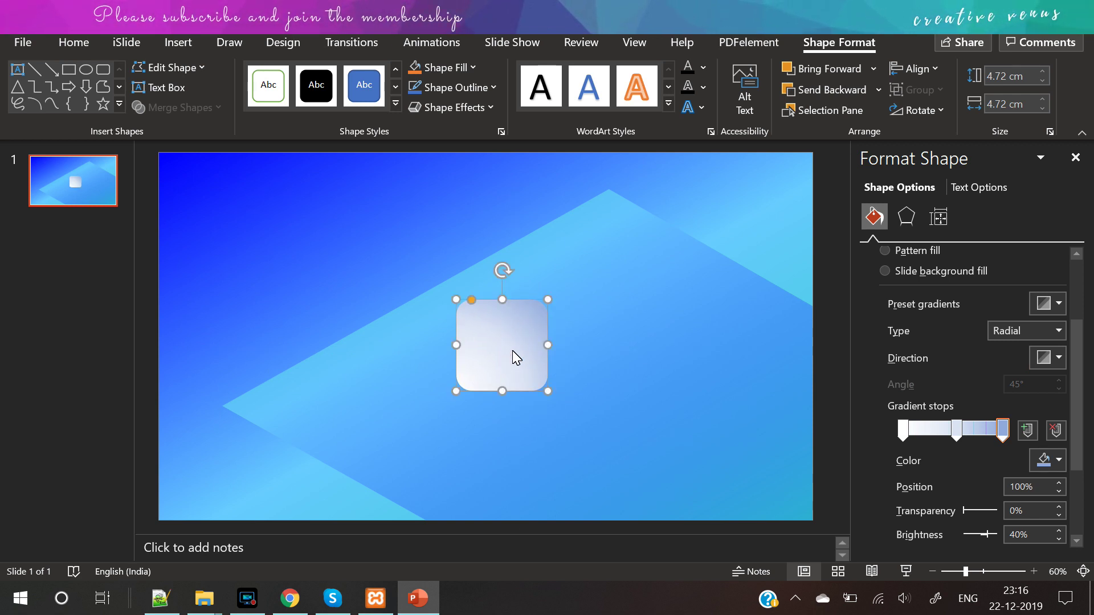
{"action": "left_click", "coordinate": [908, 217]}
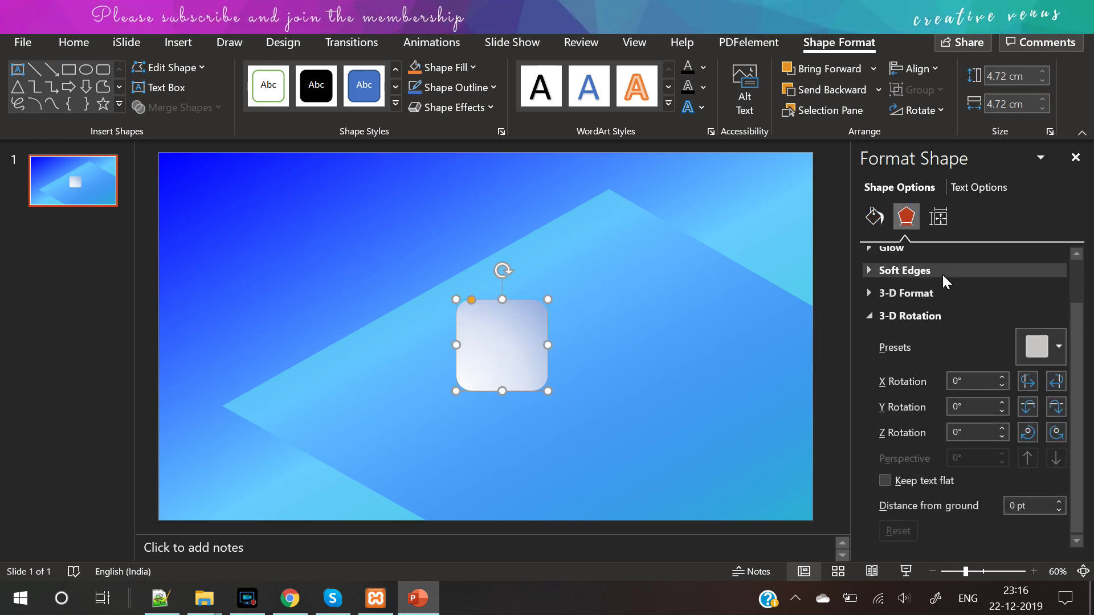
{"action": "left_click", "coordinate": [1042, 345]}
{"action": "left_click", "coordinate": [1004, 135]}
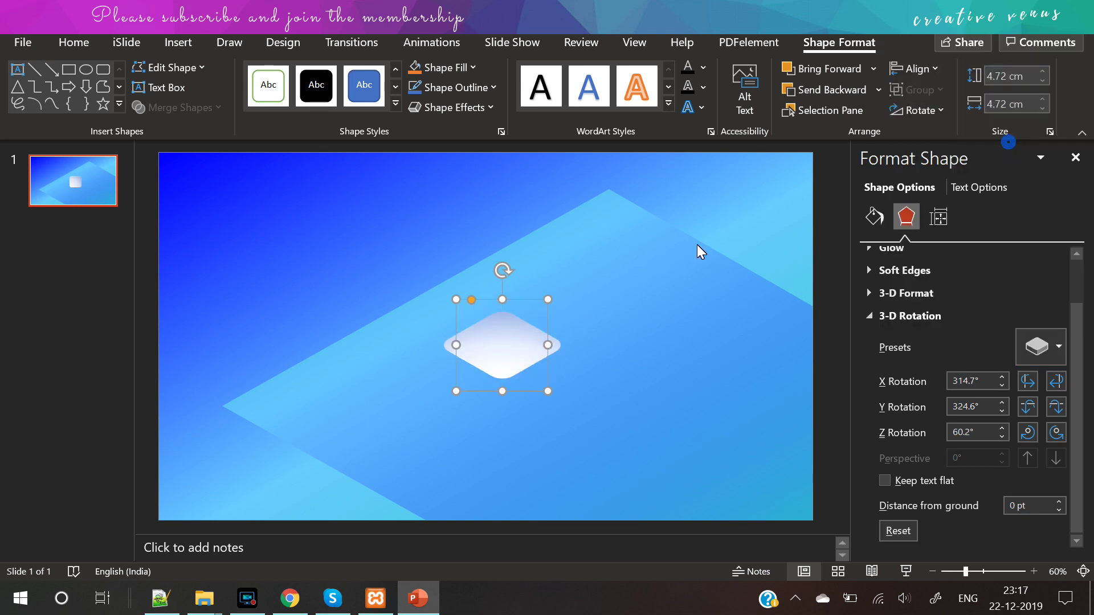
{"action": "left_click_drag", "start_coordinate": [508, 361], "coordinate": [442, 377]}
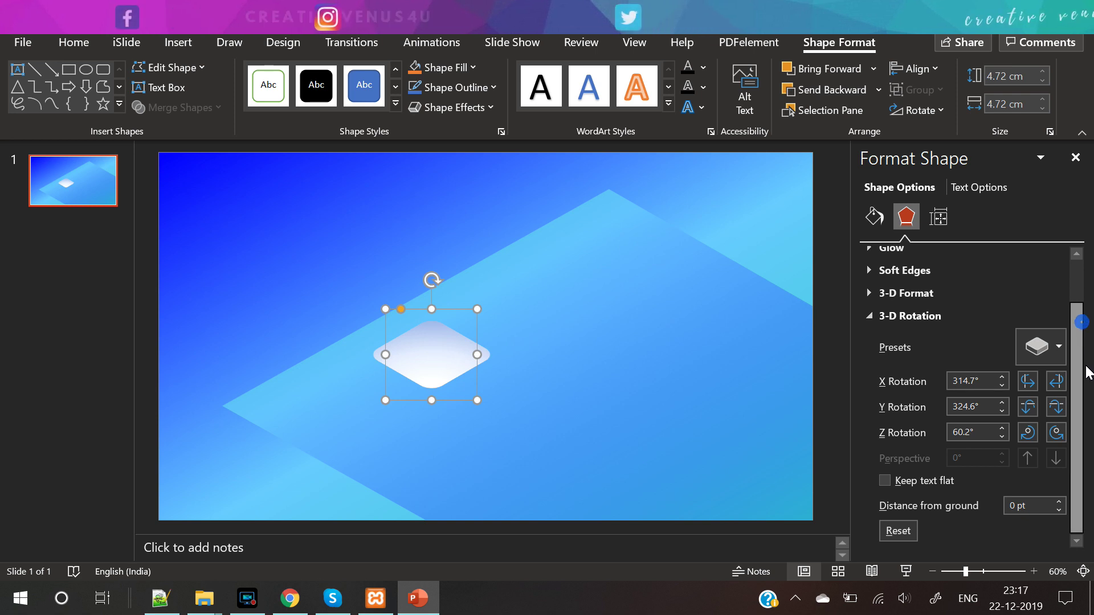
Extrude the tile with a 3-D depth of 15 pt and switch its surface to a darker-edged material preset.
{"action": "scroll", "coordinate": [947, 335], "scroll_direction": "up", "scroll_amount": 1}
{"action": "left_click", "coordinate": [939, 335]}
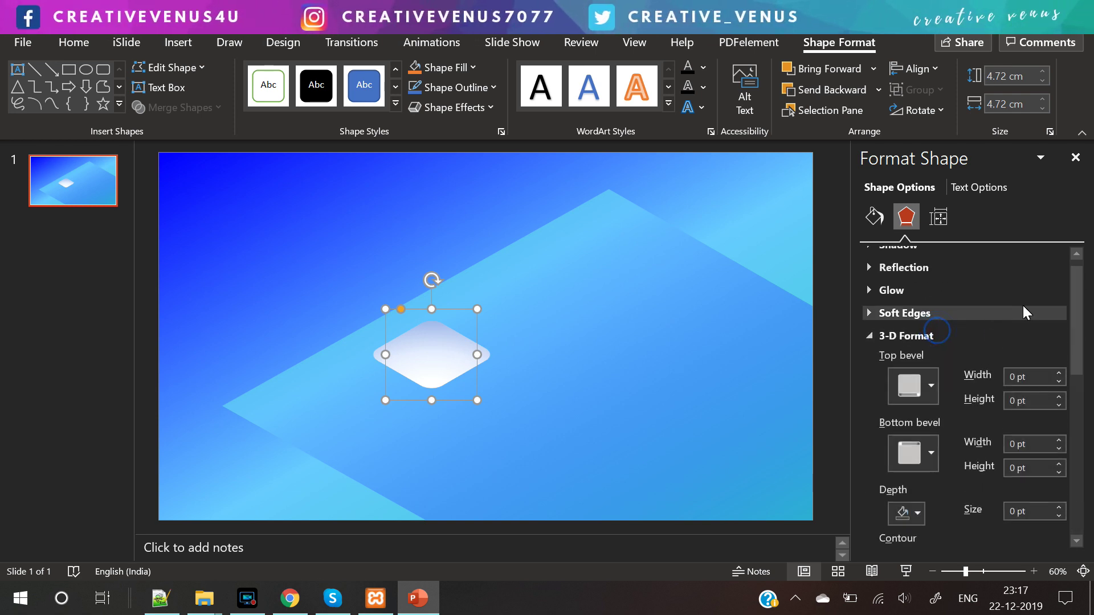
{"action": "left_click_drag", "start_coordinate": [1082, 322], "coordinate": [1089, 396]}
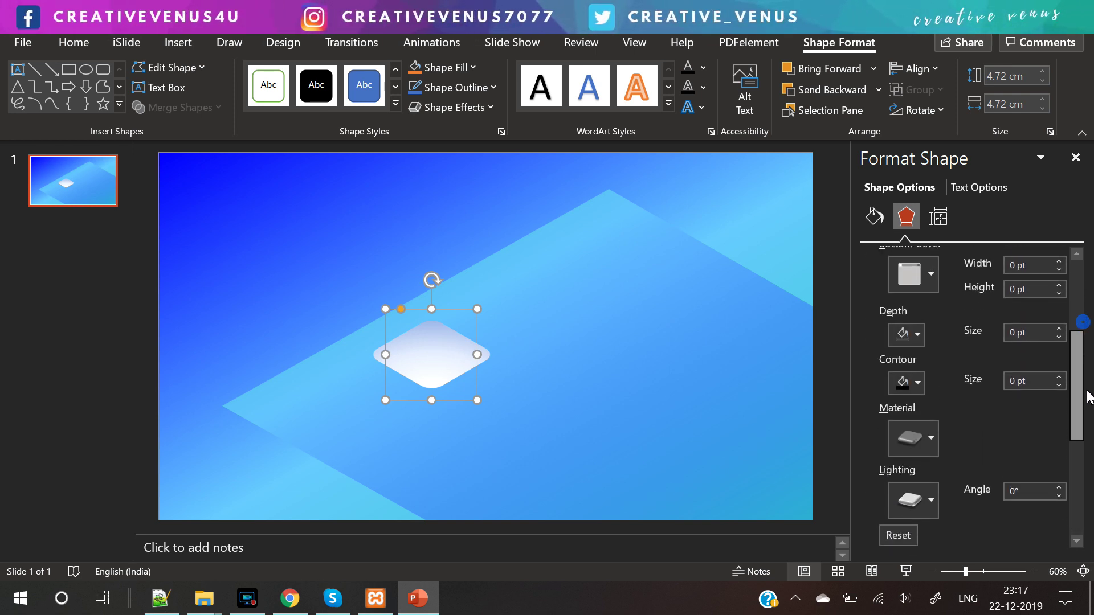
{"action": "left_click", "coordinate": [1063, 324]}
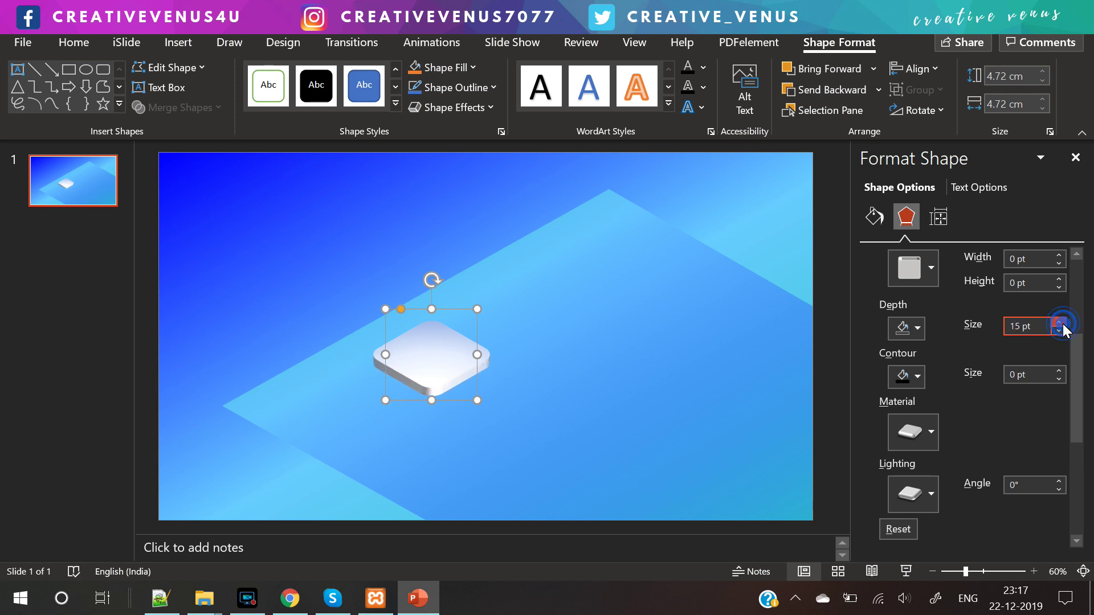
{"action": "scroll", "coordinate": [1072, 387], "scroll_direction": "down", "scroll_amount": 1}
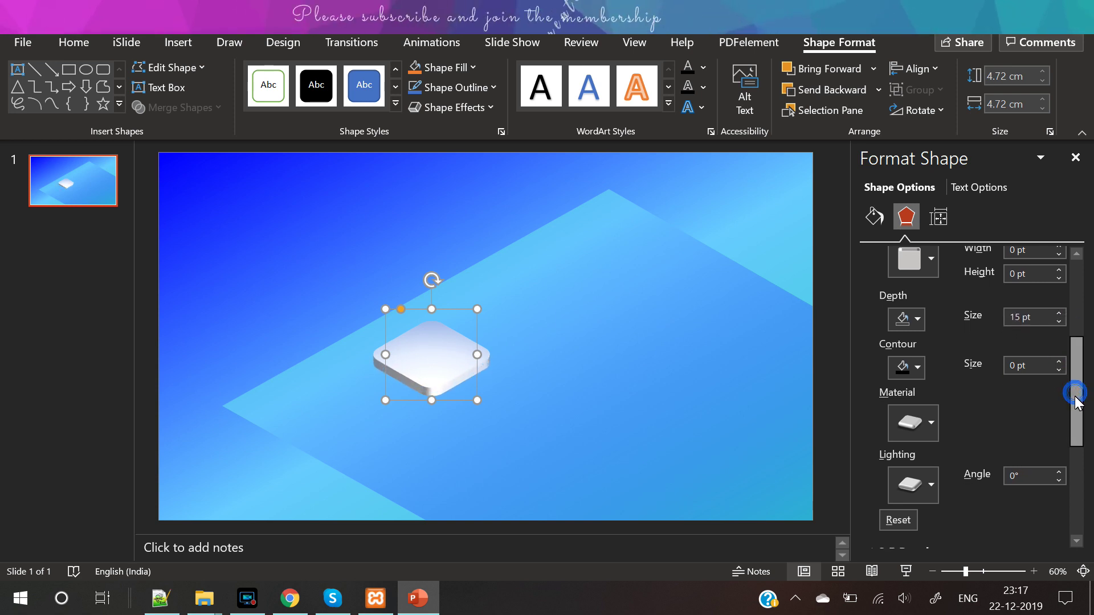
{"action": "left_click", "coordinate": [929, 423]}
{"action": "left_click", "coordinate": [1057, 205]}
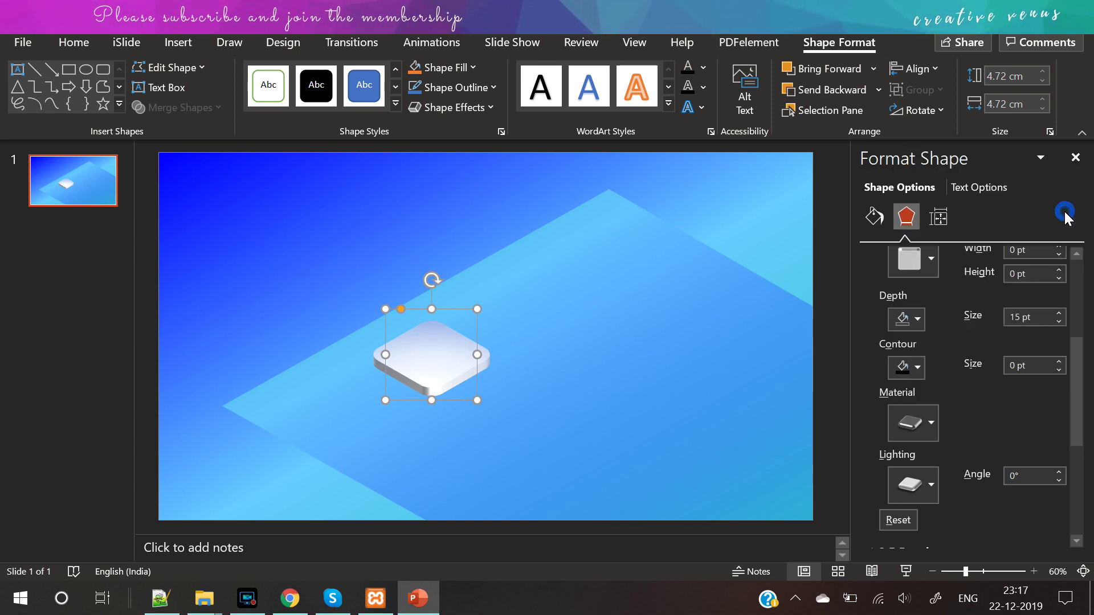
Change the direction of the tile's radial gradient so it spreads from the bottom-right corner.
{"action": "left_click_drag", "start_coordinate": [1076, 349], "coordinate": [1076, 259]}
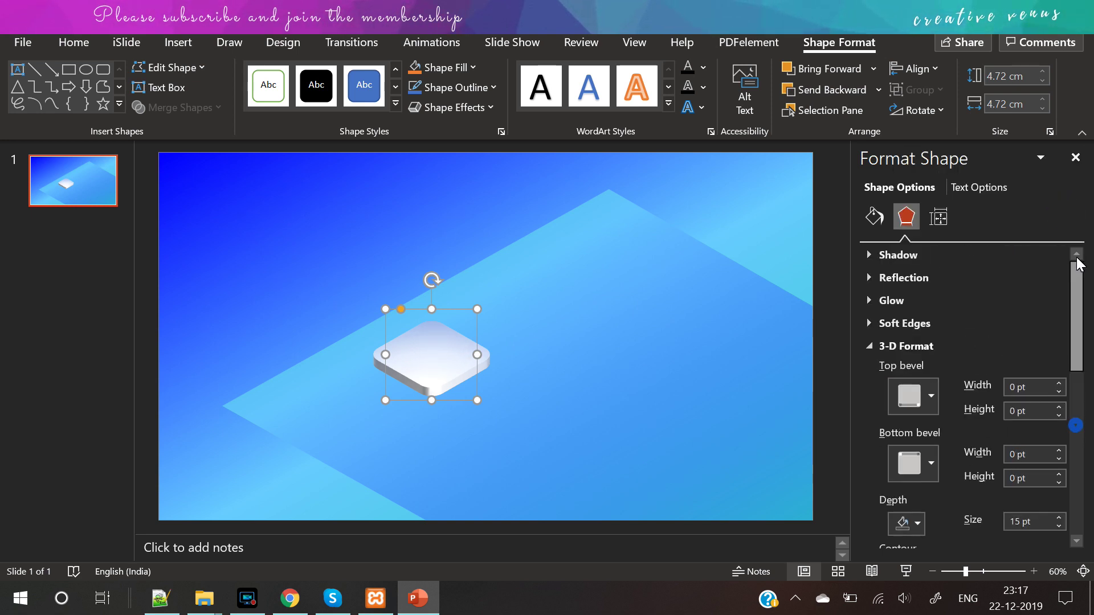
{"action": "left_click", "coordinate": [875, 220]}
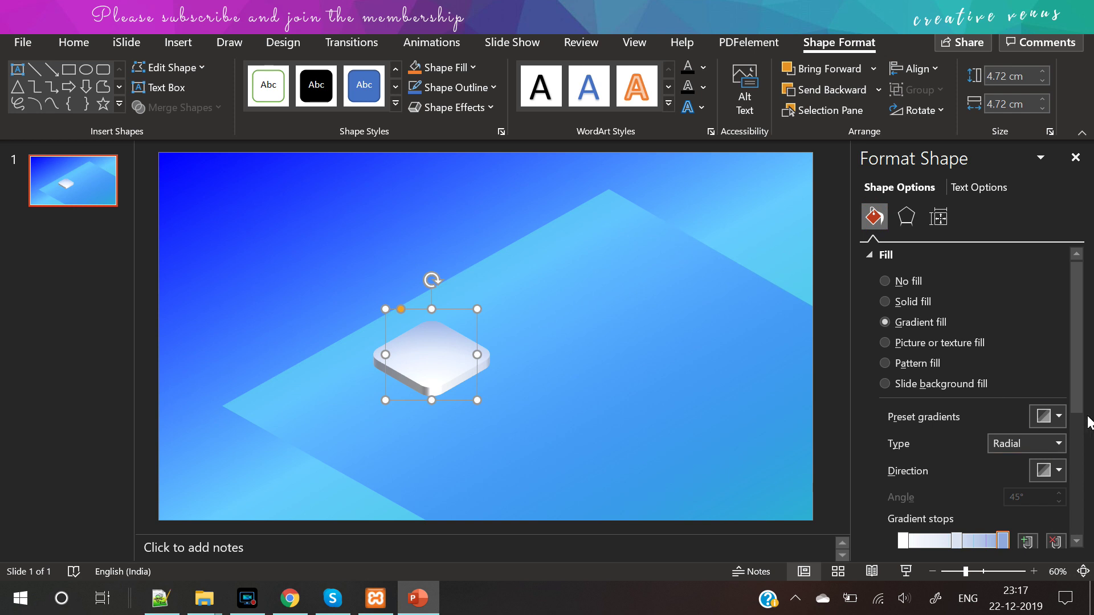
{"action": "scroll", "coordinate": [1082, 379], "scroll_direction": "down", "scroll_amount": 3}
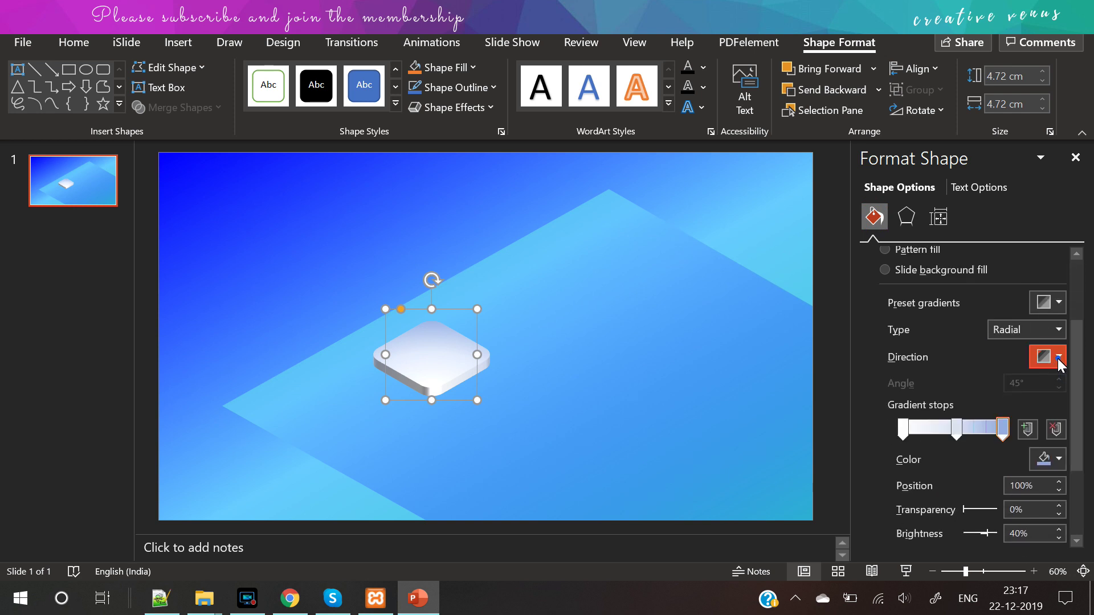
{"action": "left_click", "coordinate": [1058, 359]}
{"action": "left_click", "coordinate": [1066, 398]}
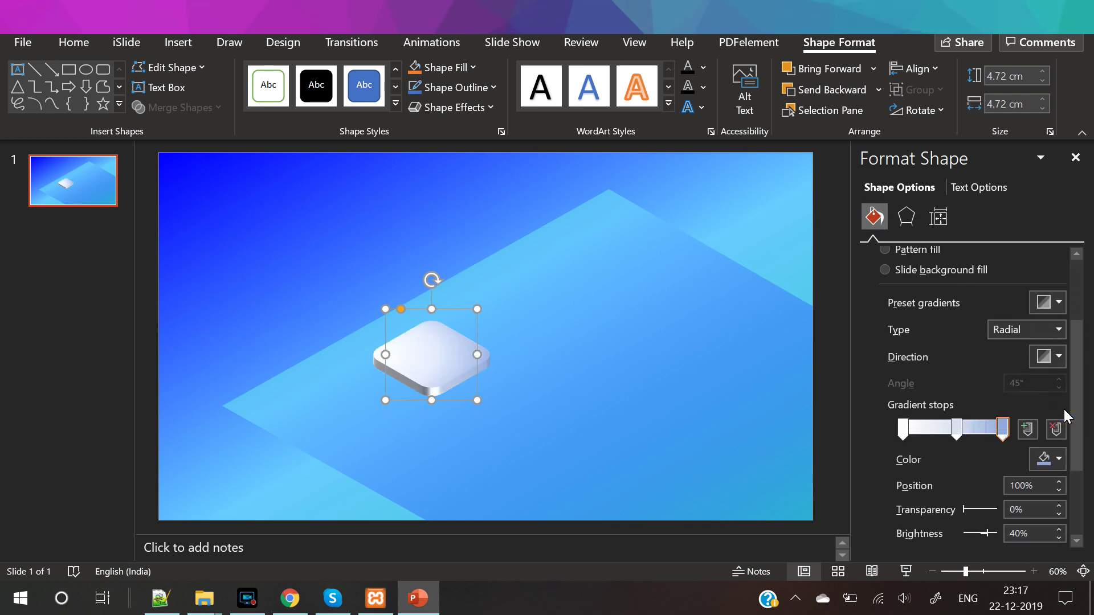
{"action": "left_click", "coordinate": [1055, 359]}
{"action": "left_click", "coordinate": [848, 401]}
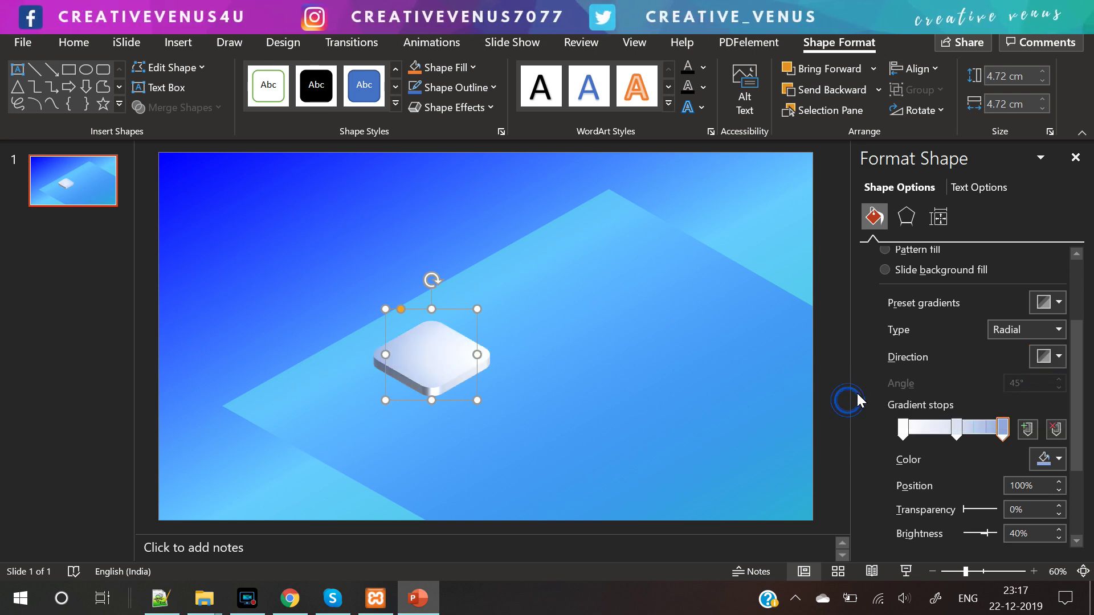
Lighten the tile's last gradient stop to the pale blue with 60% brightness.
{"action": "left_click", "coordinate": [1055, 460]}
{"action": "left_click", "coordinate": [1009, 252]}
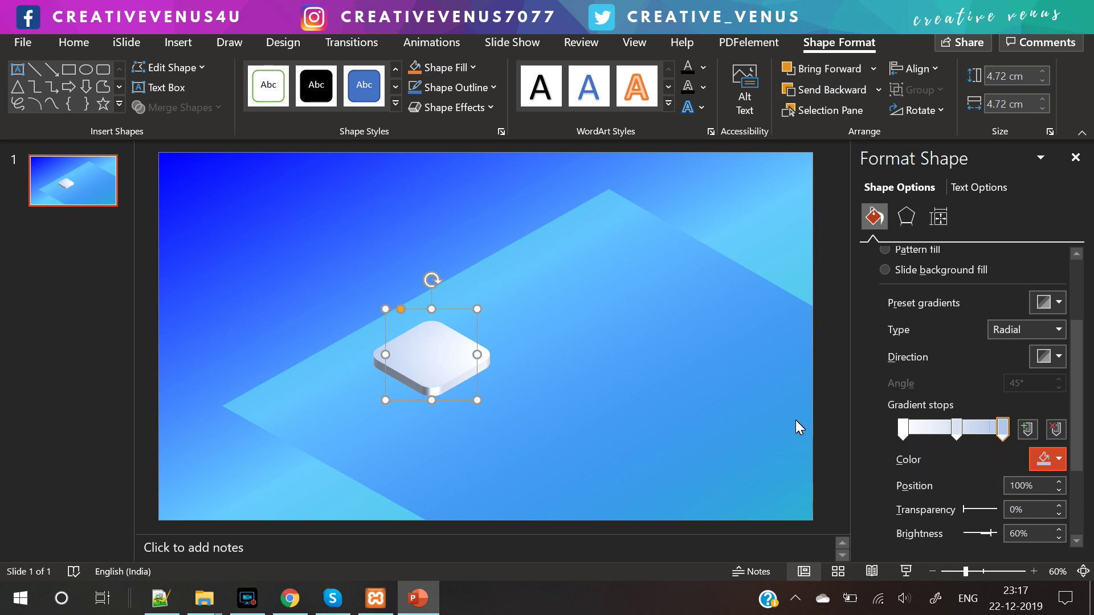
{"action": "left_click_drag", "start_coordinate": [1080, 468], "coordinate": [1078, 398]}
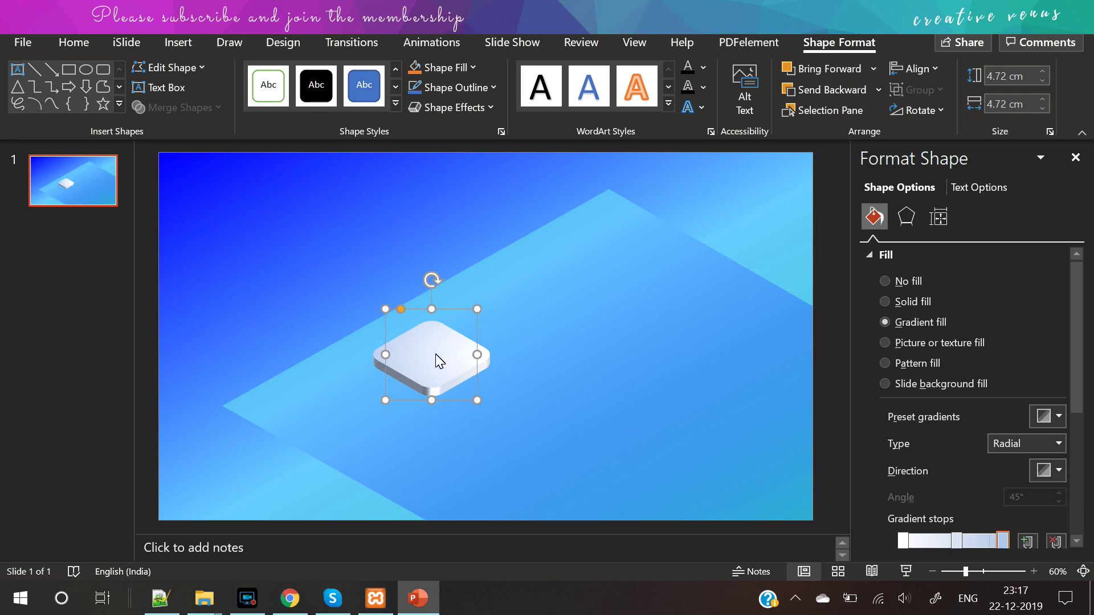
Shift the tile slightly to the right, then duplicate it and place the copy on the diamond's right side.
{"action": "left_click_drag", "start_coordinate": [437, 356], "coordinate": [467, 374]}
{"action": "left_click", "coordinate": [467, 355]}
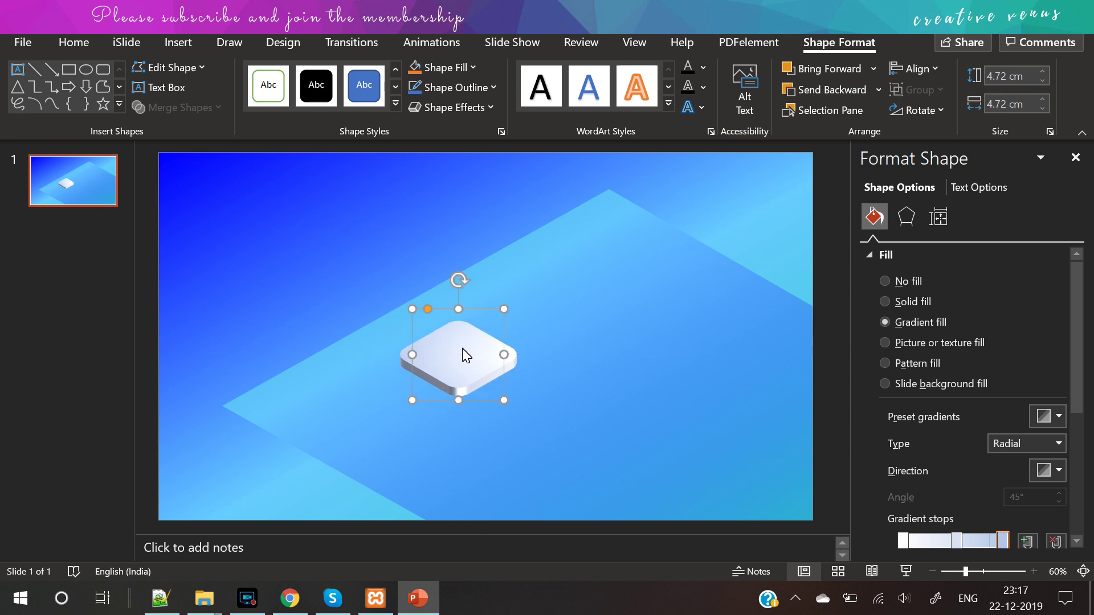
{"action": "key", "text": "ctrl+c"}
{"action": "key", "text": "ctrl+v"}
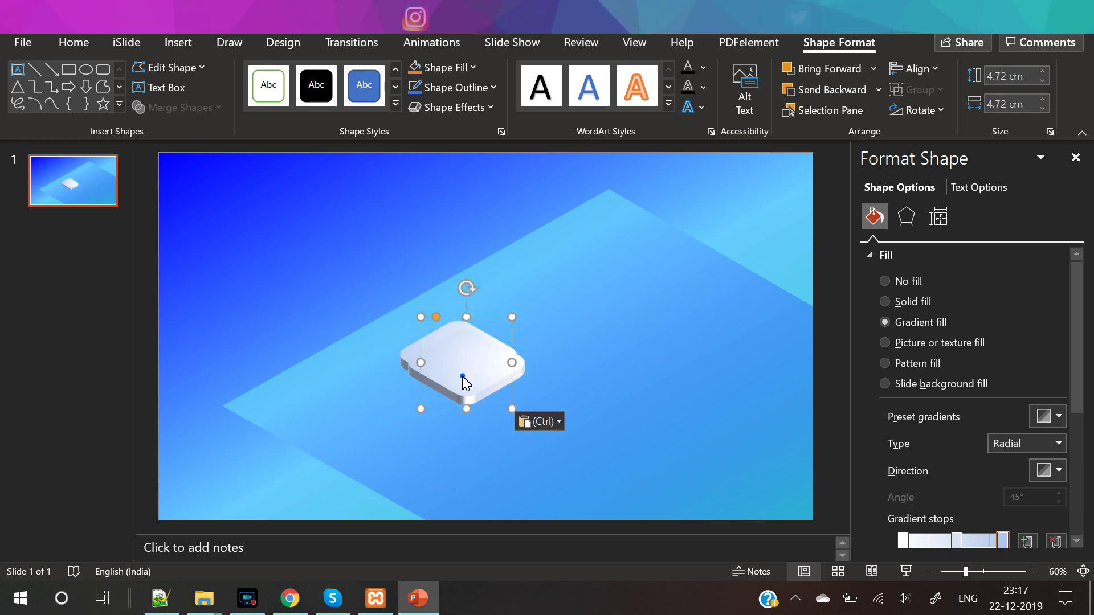
{"action": "left_click_drag", "start_coordinate": [456, 357], "coordinate": [679, 381]}
Flatten the copied tile by setting its 3-D depth to 0 and move it close beside the original tile.
{"action": "left_click", "coordinate": [906, 217]}
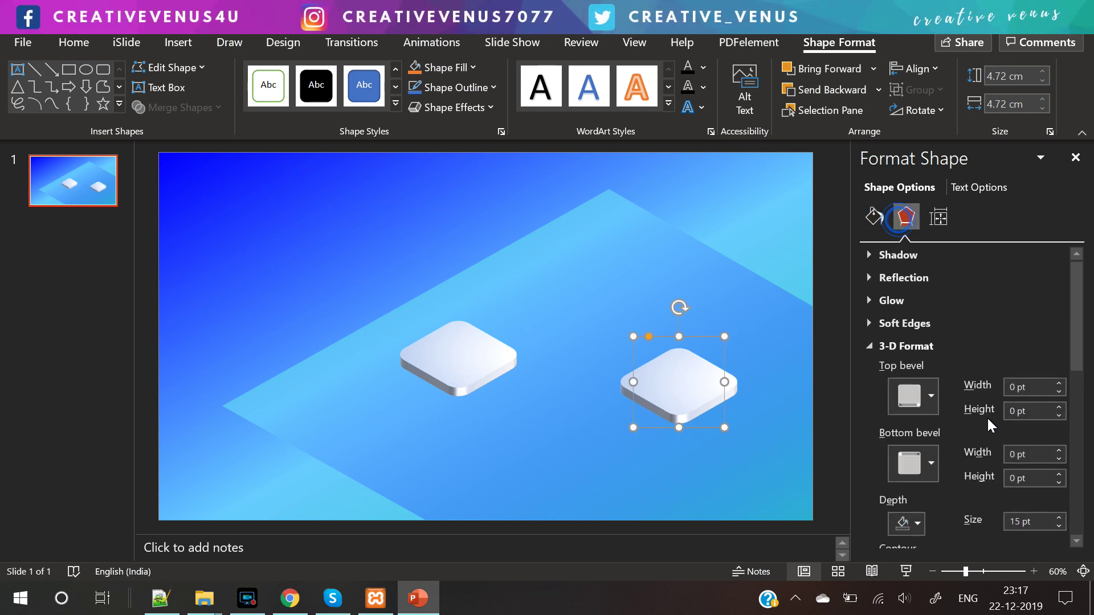
{"action": "left_click_drag", "start_coordinate": [1072, 359], "coordinate": [1092, 442]}
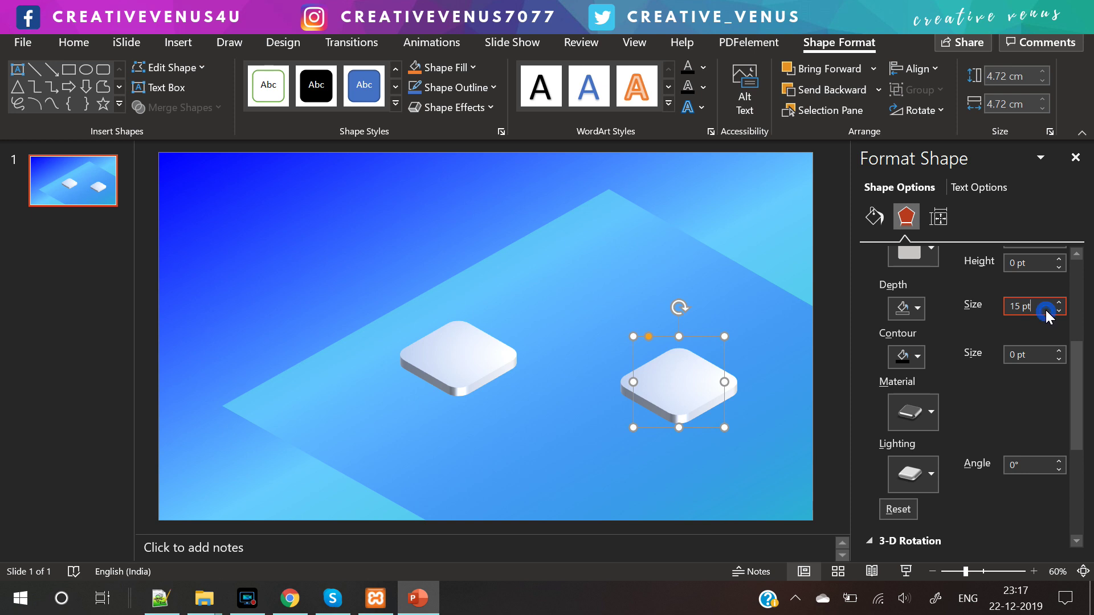
{"action": "type", "text": "0"}
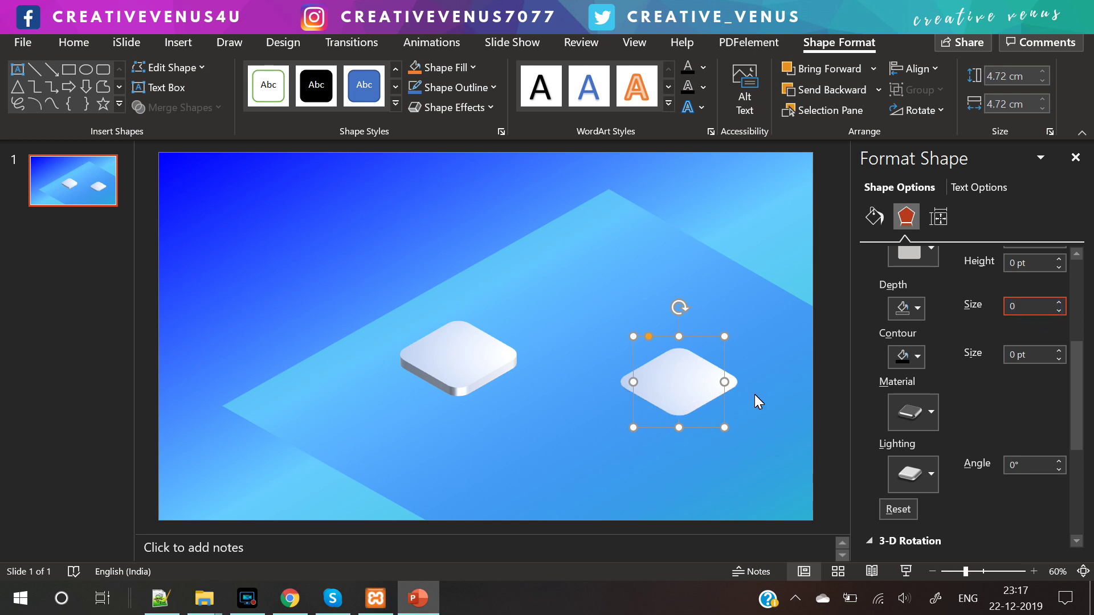
{"action": "left_click_drag", "start_coordinate": [686, 397], "coordinate": [581, 407]}
{"action": "left_click", "coordinate": [872, 219]}
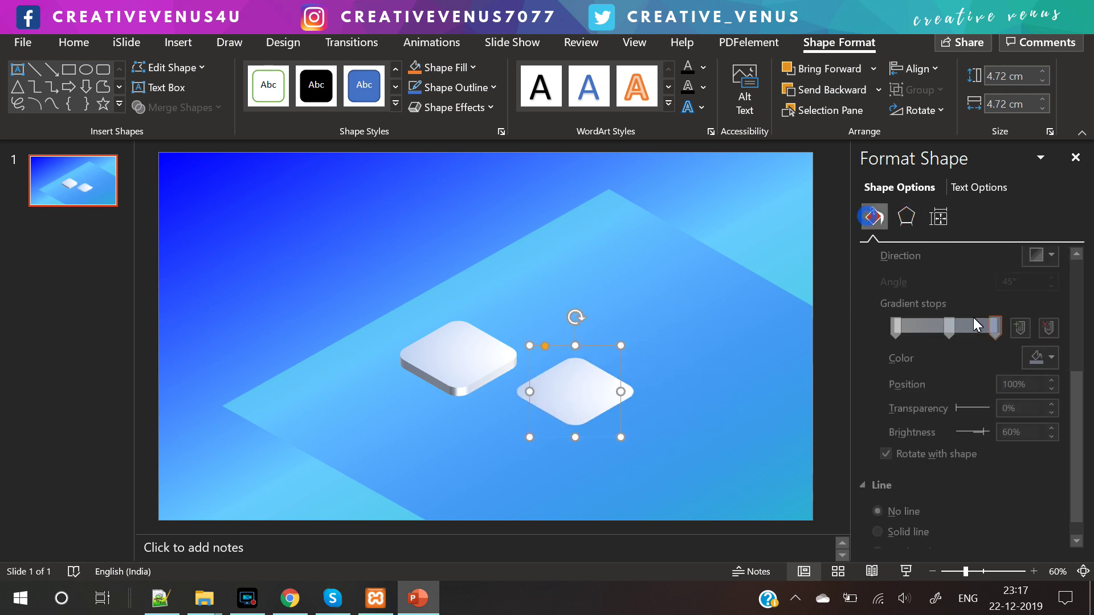
Change the flat tile copy's fill to solid blue and set its transparency to 59%.
{"action": "left_click_drag", "start_coordinate": [1073, 382], "coordinate": [1087, 311]}
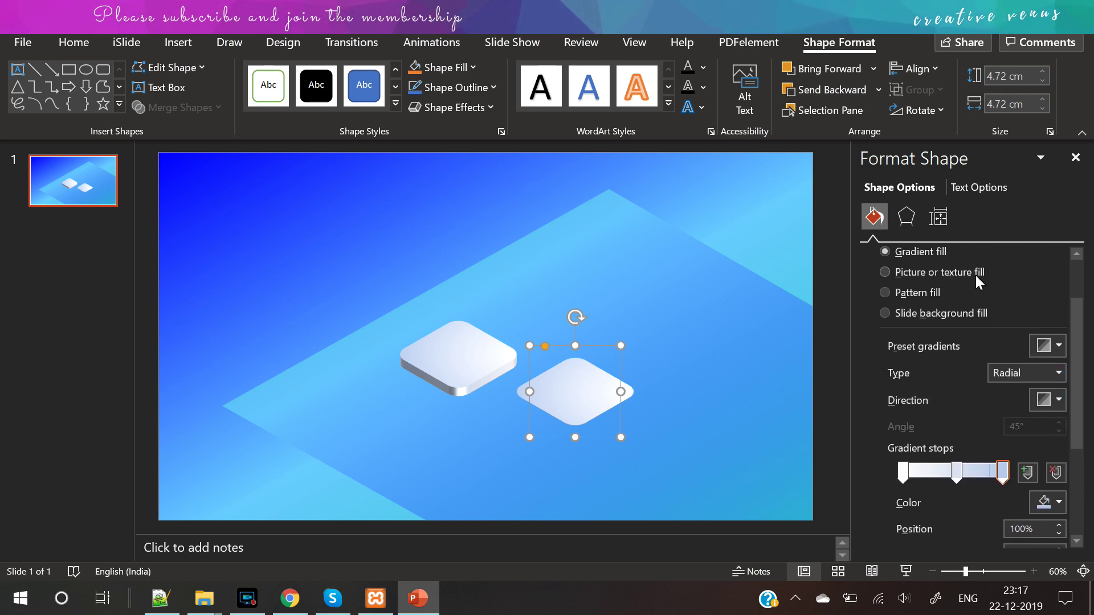
{"action": "left_click_drag", "start_coordinate": [1075, 352], "coordinate": [1072, 302]}
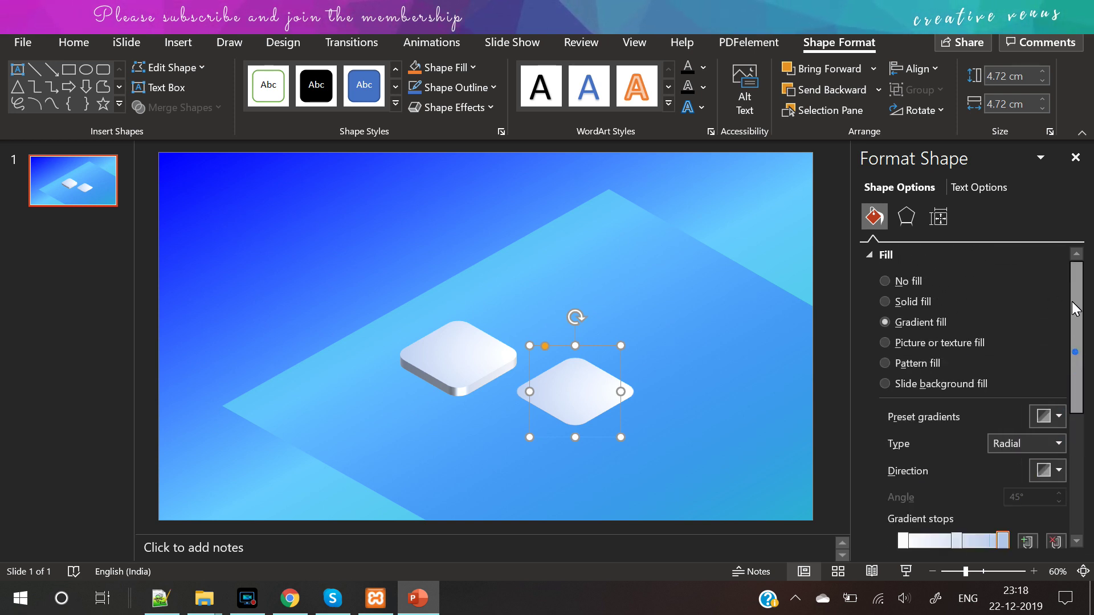
{"action": "left_click", "coordinate": [929, 300]}
{"action": "scroll", "coordinate": [1083, 342], "scroll_direction": "down", "scroll_amount": 1}
{"action": "left_click", "coordinate": [1054, 410]}
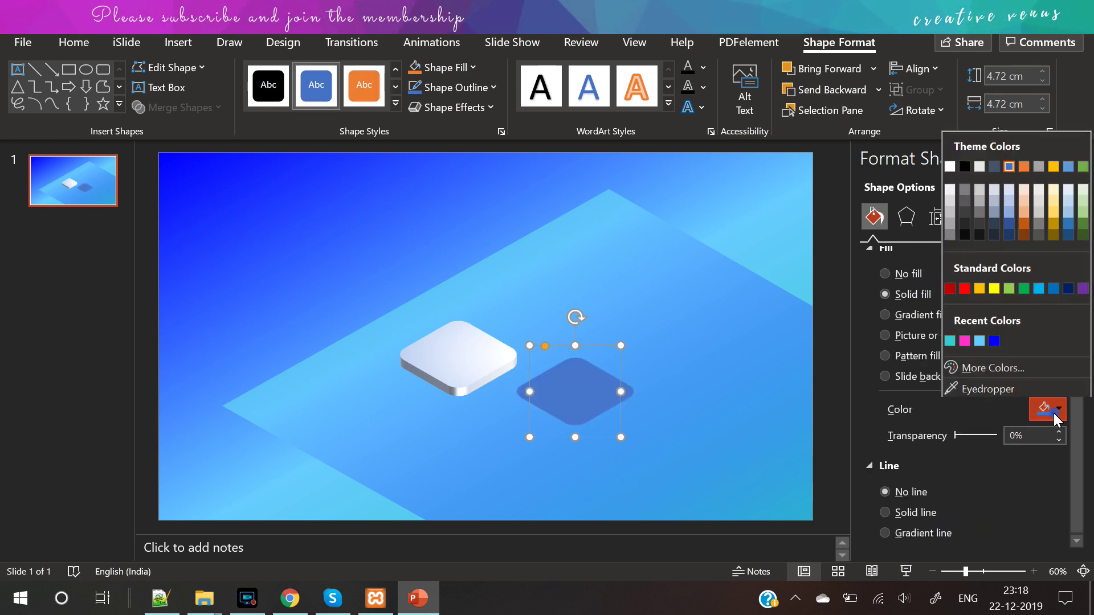
{"action": "left_click", "coordinate": [964, 340]}
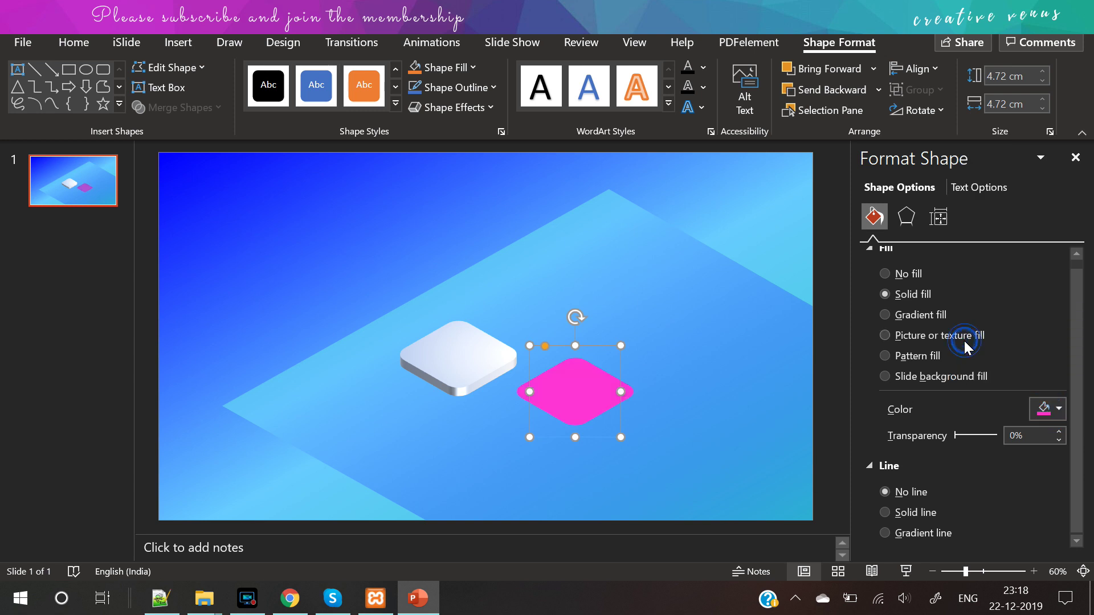
{"action": "left_click", "coordinate": [1045, 410]}
{"action": "left_click", "coordinate": [994, 340]}
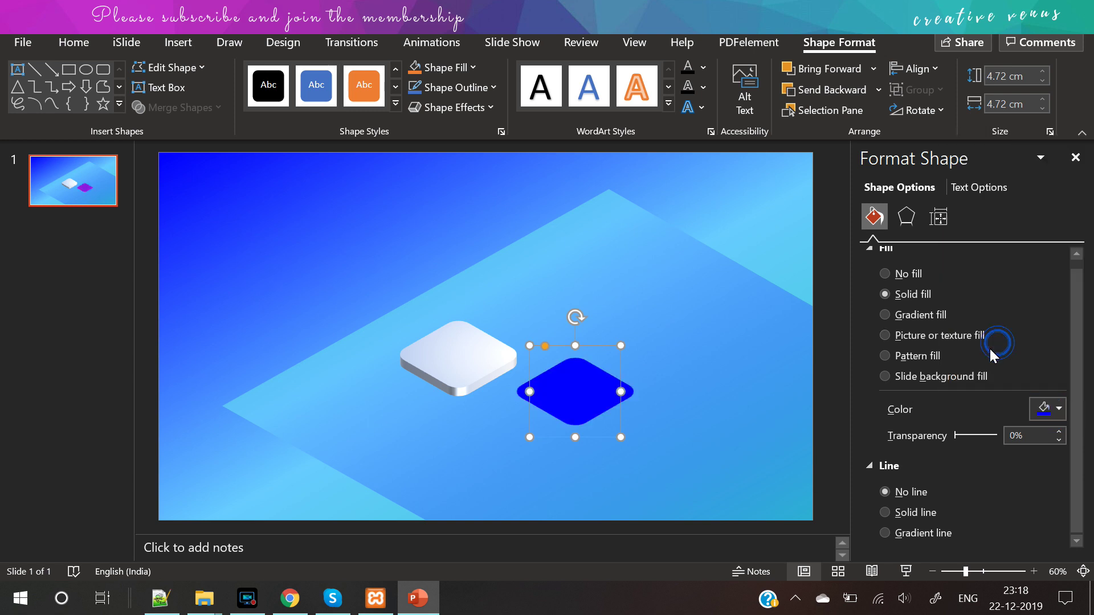
{"action": "left_click_drag", "start_coordinate": [956, 435], "coordinate": [980, 432]}
Place the blue shape beneath the white tile as its shadow and bring the tile to the front, shifting it slightly down.
{"action": "left_click_drag", "start_coordinate": [599, 406], "coordinate": [478, 381]}
{"action": "left_click", "coordinate": [472, 334]}
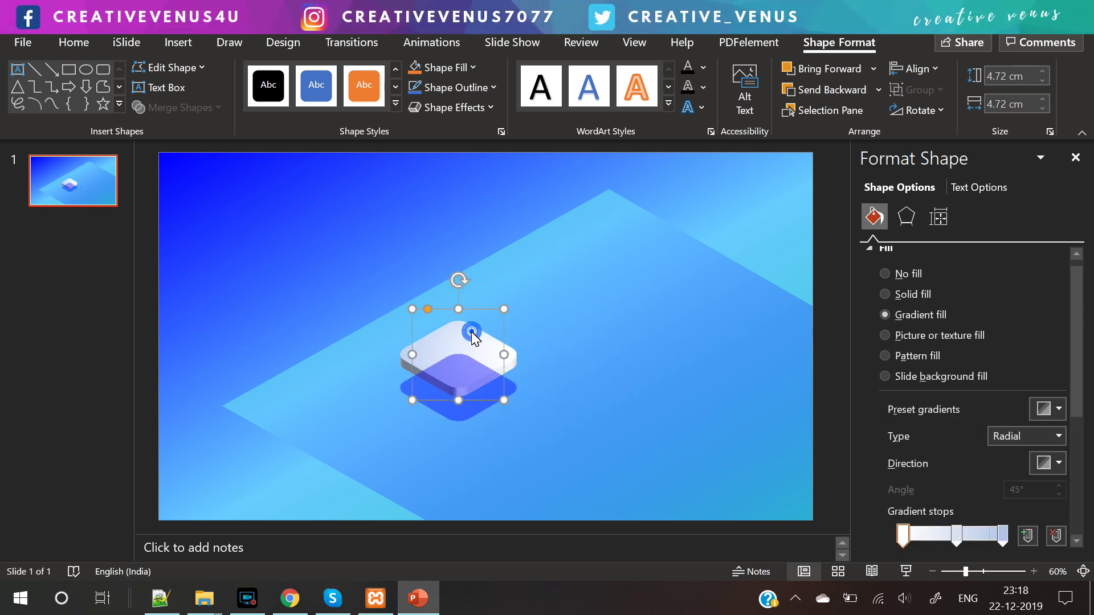
{"action": "right_click", "coordinate": [471, 332]}
{"action": "left_click", "coordinate": [570, 308]}
{"action": "left_click", "coordinate": [570, 295]}
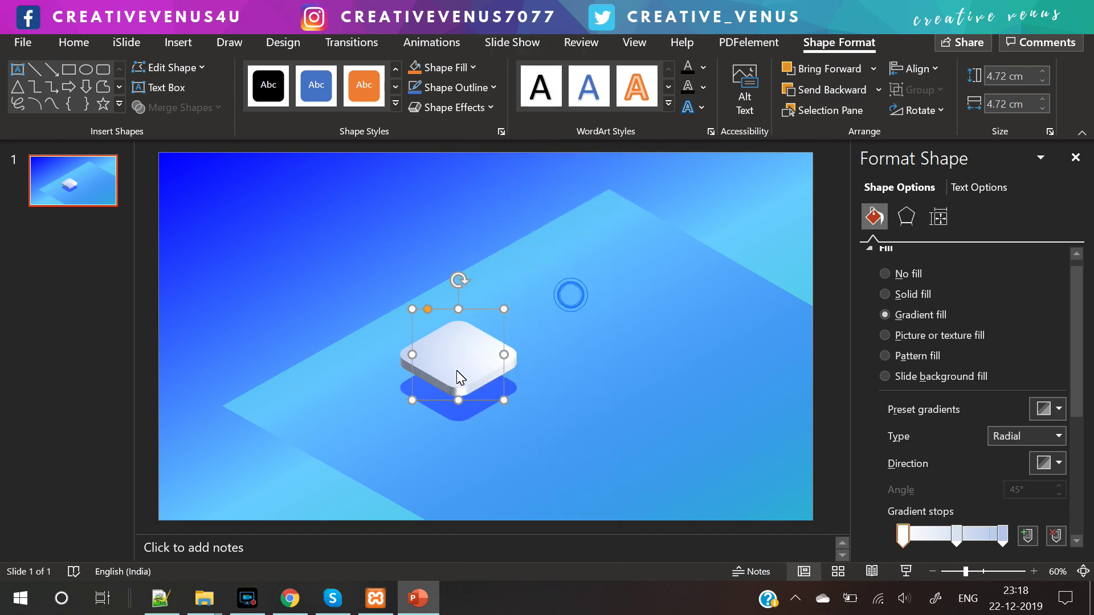
{"action": "left_click_drag", "start_coordinate": [468, 379], "coordinate": [467, 368]}
Set the blue shadow shape's transparency to 69%.
{"action": "left_click", "coordinate": [459, 418]}
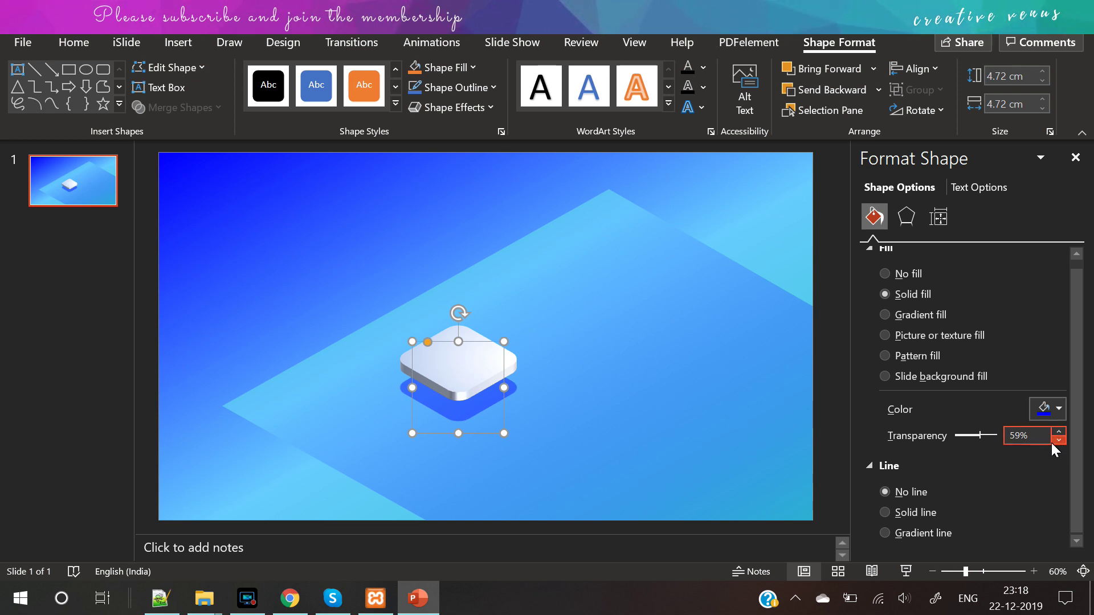
{"action": "left_click_drag", "start_coordinate": [981, 435], "coordinate": [987, 436]}
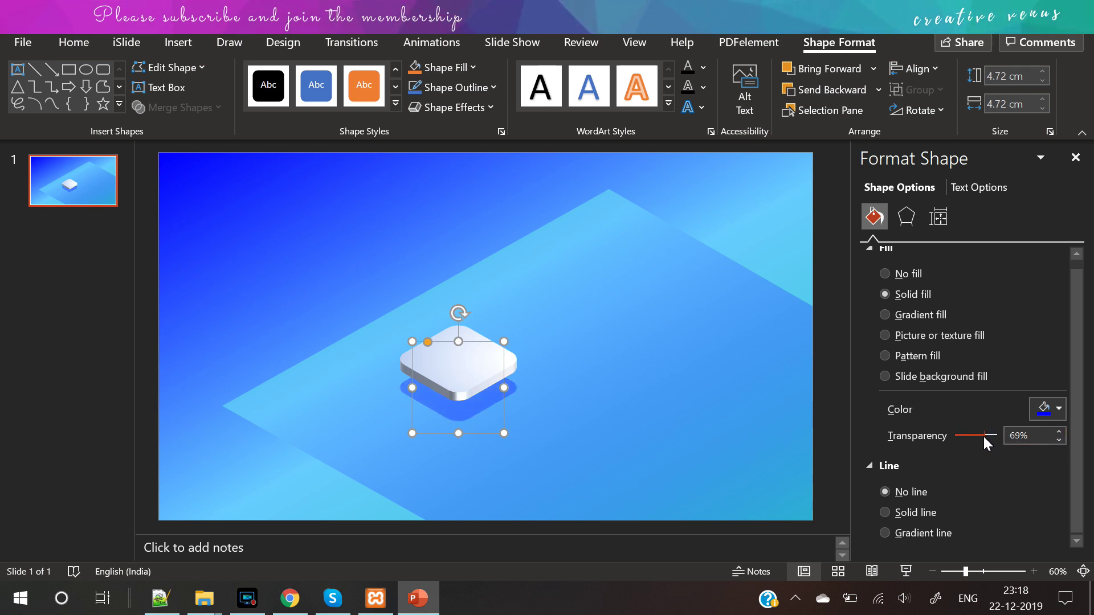
{"action": "left_click", "coordinate": [690, 408]}
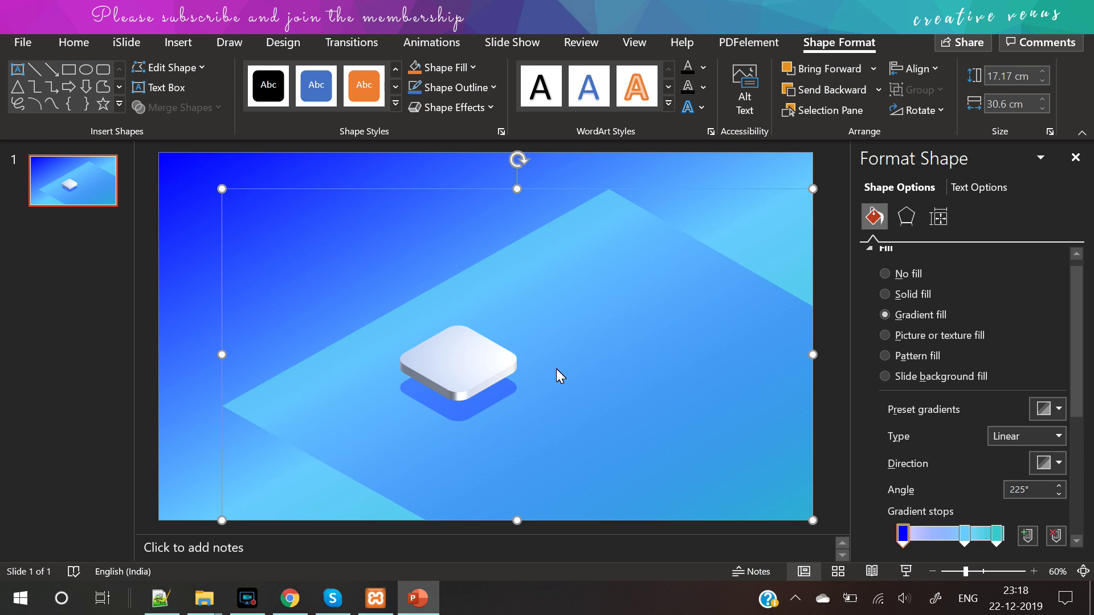
{"action": "left_click", "coordinate": [441, 365]}
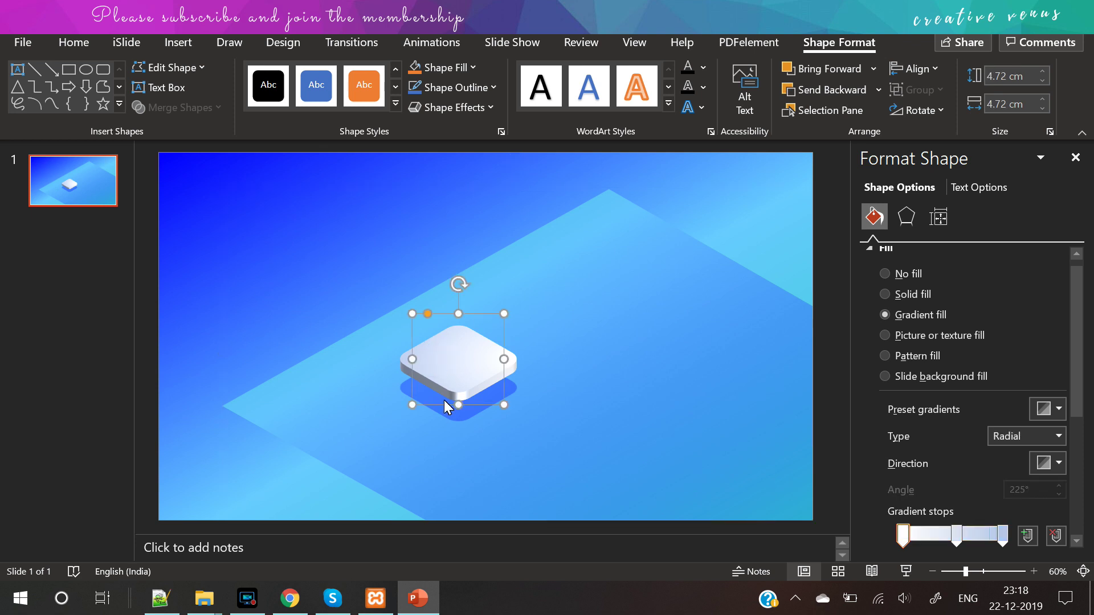
{"action": "left_click", "coordinate": [147, 319]}
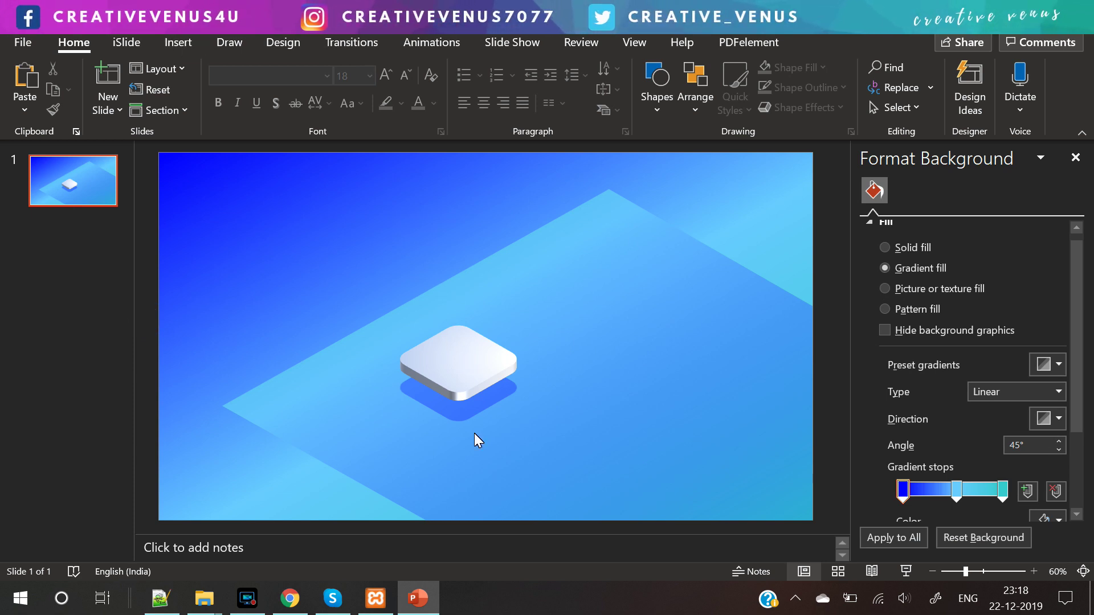
Duplicate the blue shadow shape and place the copy on the diamond's right side, level with the tile.
{"action": "left_click", "coordinate": [463, 419]}
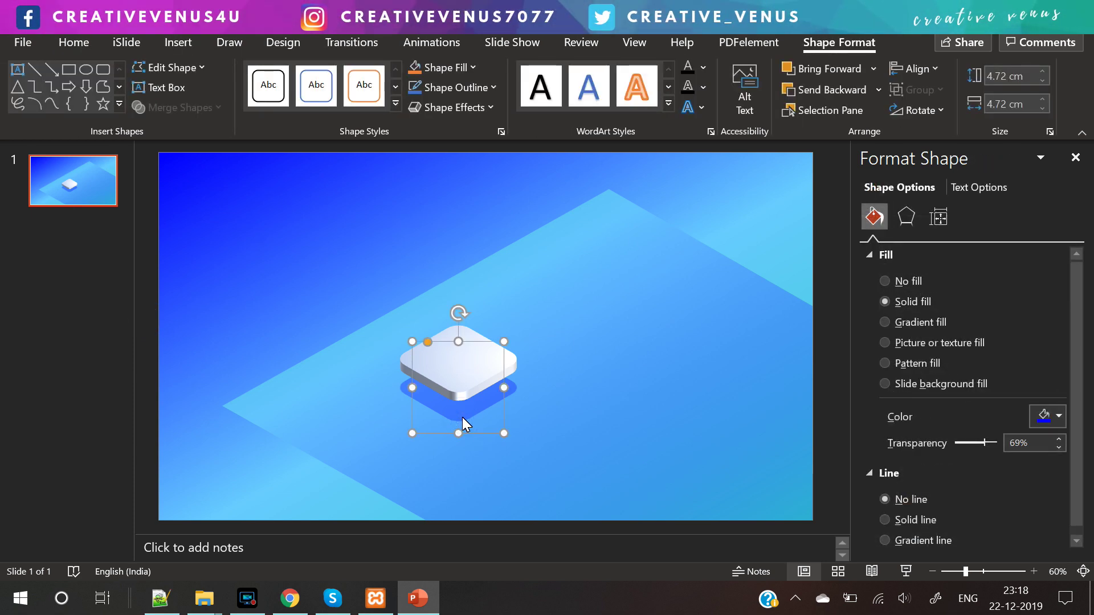
{"action": "key", "text": "ctrl+c"}
{"action": "key", "text": "ctrl+v"}
{"action": "left_click_drag", "start_coordinate": [463, 417], "coordinate": [650, 384]}
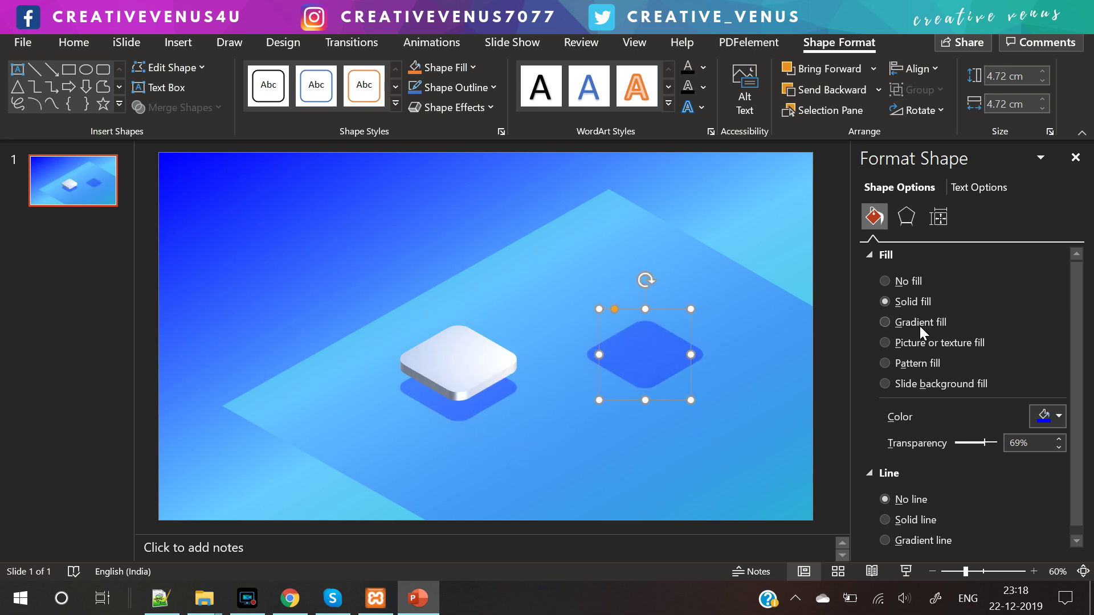
Remove the copied shape's fill and give it a solid outline.
{"action": "left_click", "coordinate": [1059, 416]}
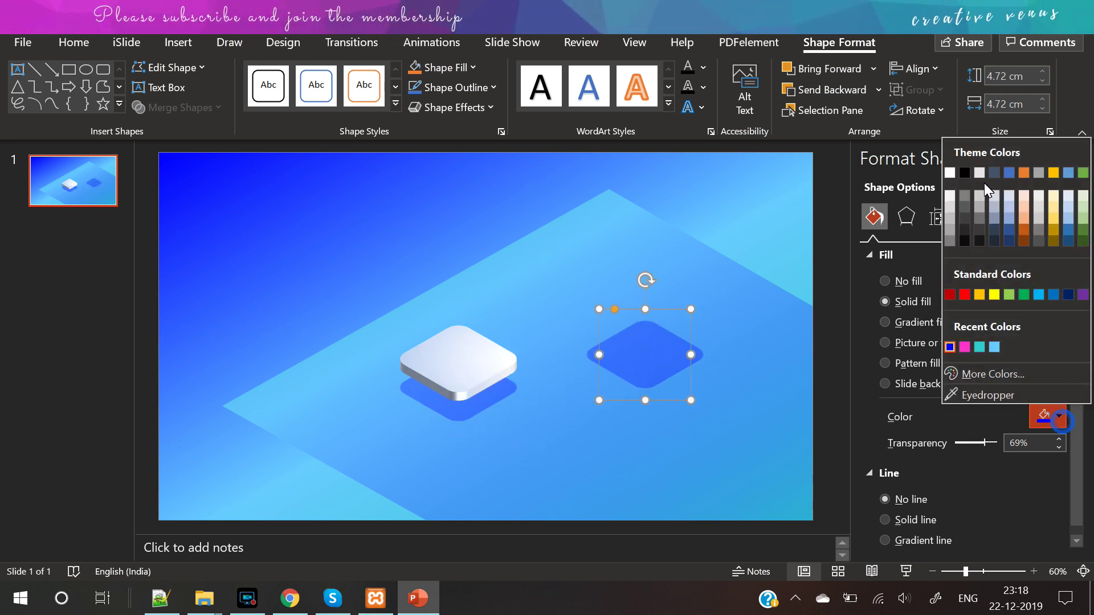
{"action": "left_click", "coordinate": [949, 174]}
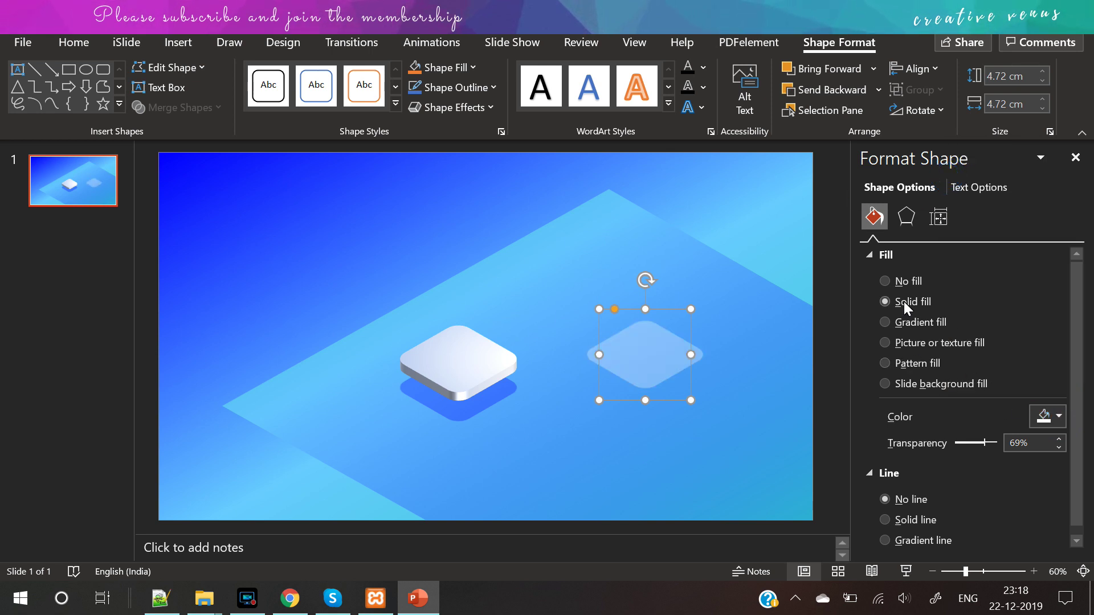
{"action": "left_click", "coordinate": [910, 282]}
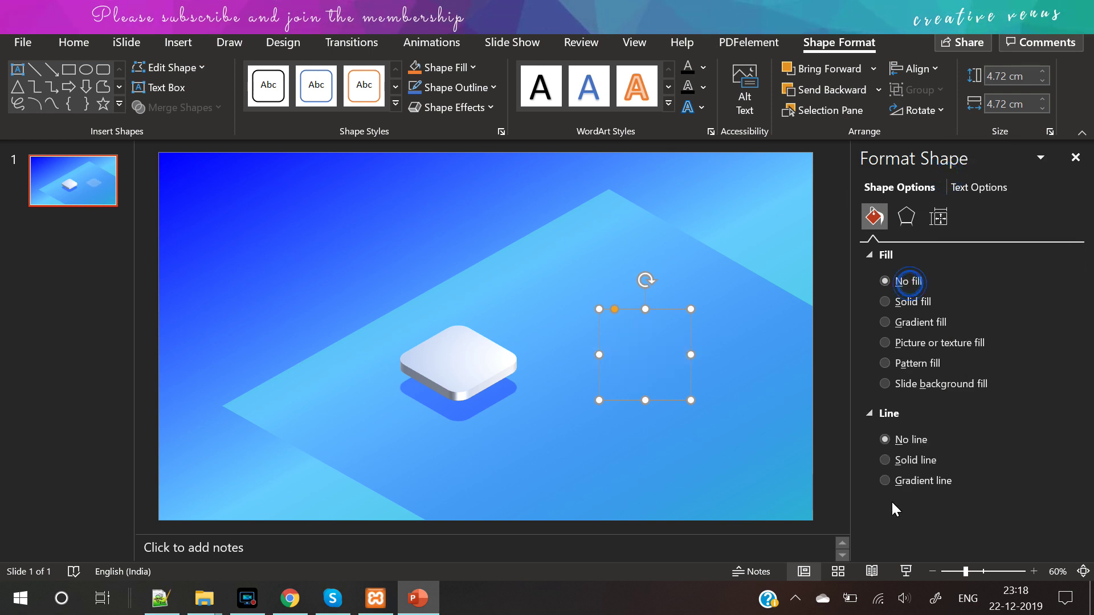
{"action": "left_click", "coordinate": [912, 462]}
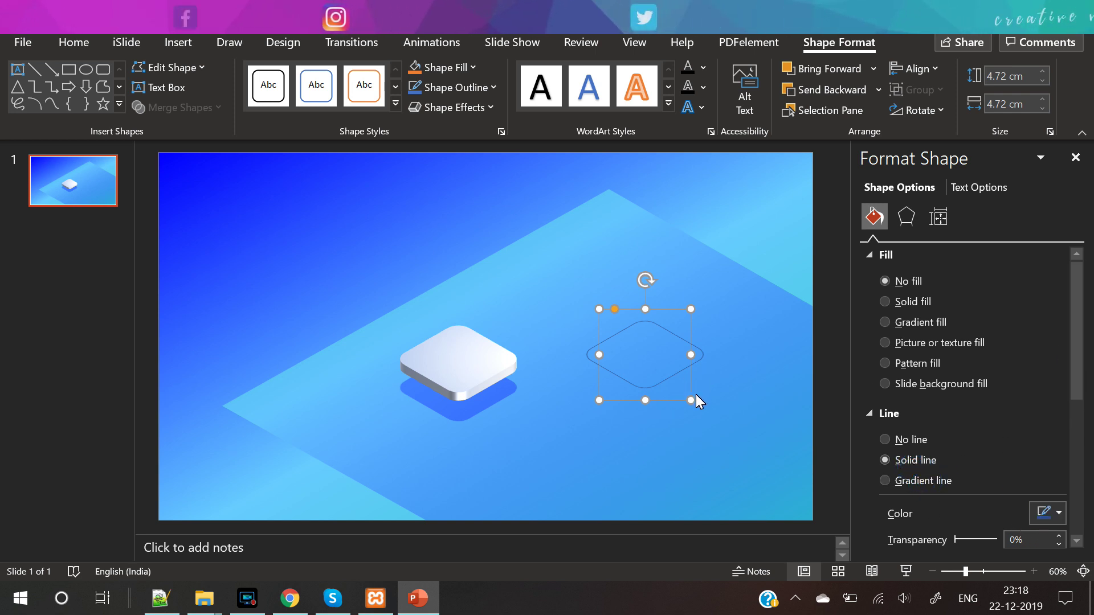
Shrink the outlined shape to 4.24 cm square and center it on the white tile's top face.
{"action": "left_click_drag", "start_coordinate": [689, 401], "coordinate": [681, 391]}
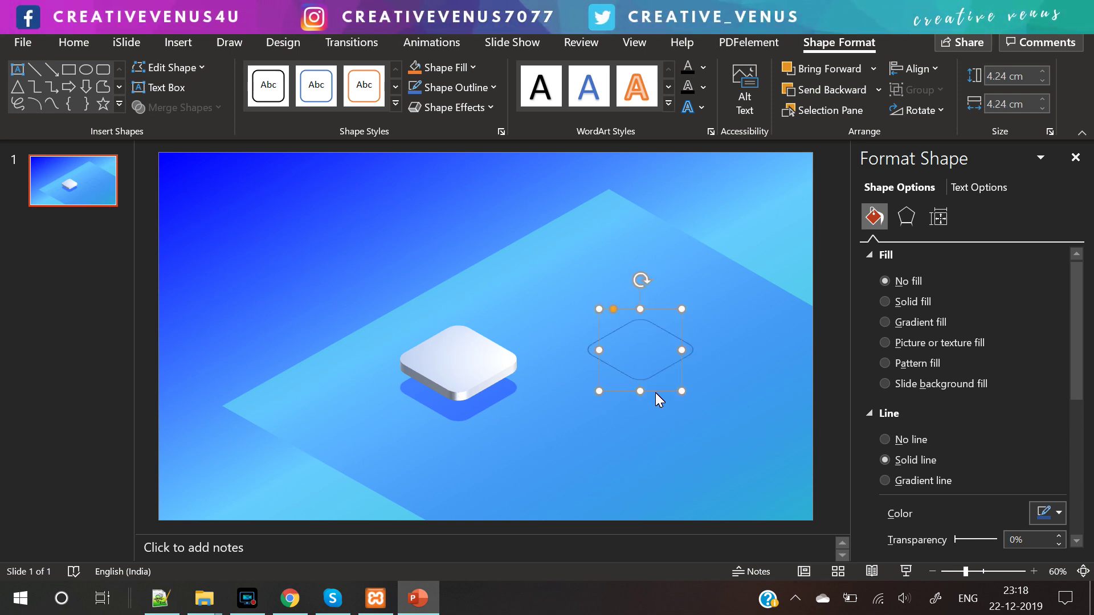
{"action": "left_click_drag", "start_coordinate": [655, 393], "coordinate": [474, 402]}
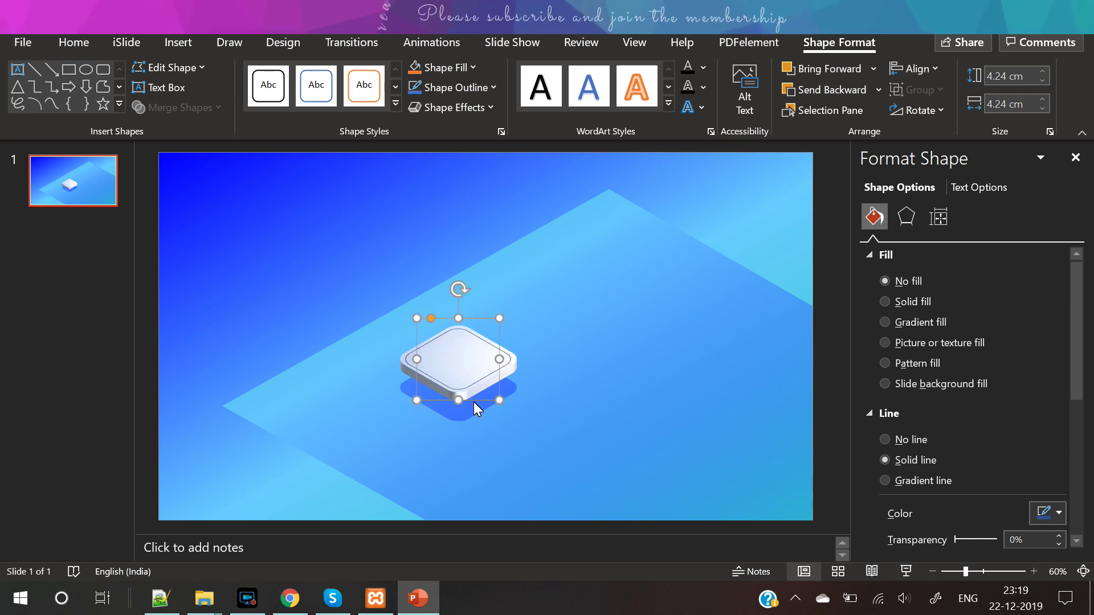
Set the outline's width to 2.5 pt and make it a gradient line with two stops, the first at 17%.
{"action": "scroll", "coordinate": [1086, 393], "scroll_direction": "down", "scroll_amount": 3}
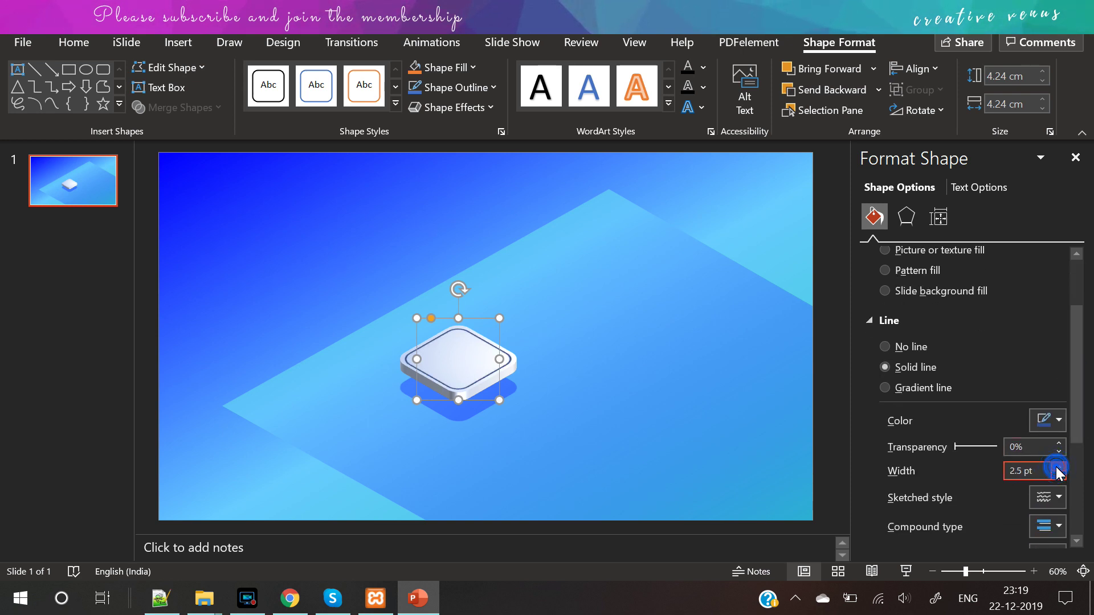
{"action": "left_click", "coordinate": [913, 389]}
{"action": "left_click_drag", "start_coordinate": [1077, 378], "coordinate": [1077, 411]}
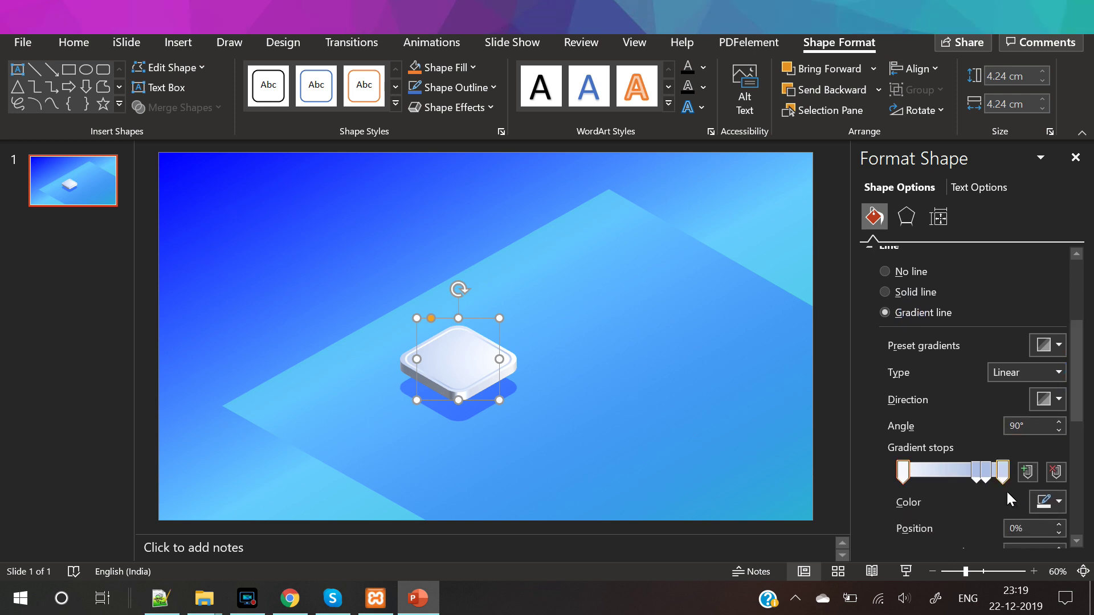
{"action": "left_click", "coordinate": [1061, 469]}
{"action": "left_click", "coordinate": [1053, 475]}
{"action": "left_click_drag", "start_coordinate": [987, 474], "coordinate": [920, 472]}
Color the outline gradient's 17% stop magenta from the standard colors.
{"action": "left_click", "coordinate": [1033, 511]}
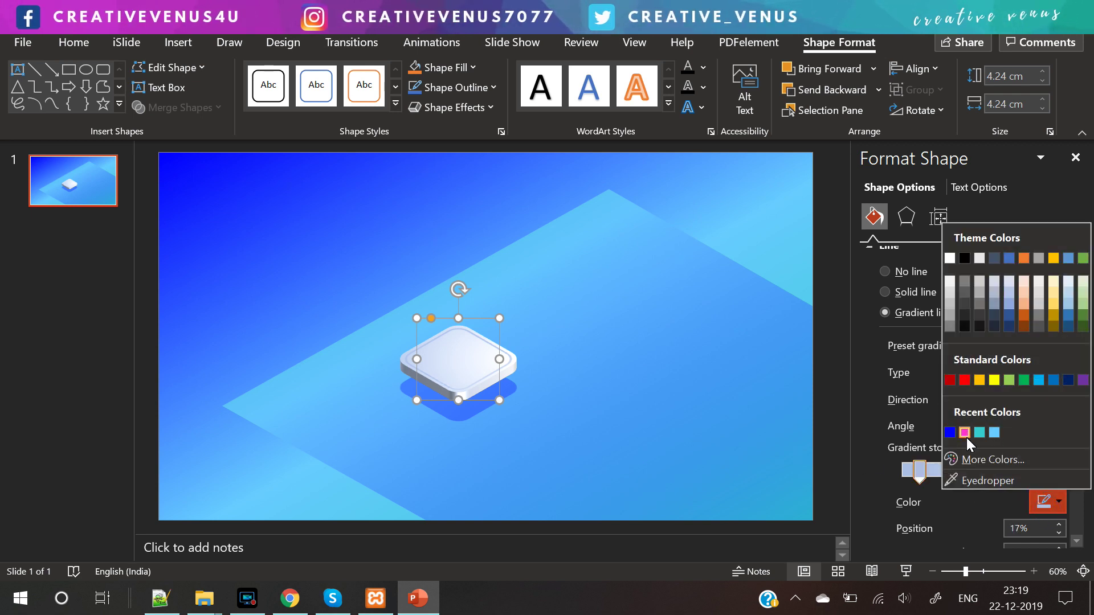
{"action": "left_click", "coordinate": [1009, 456]}
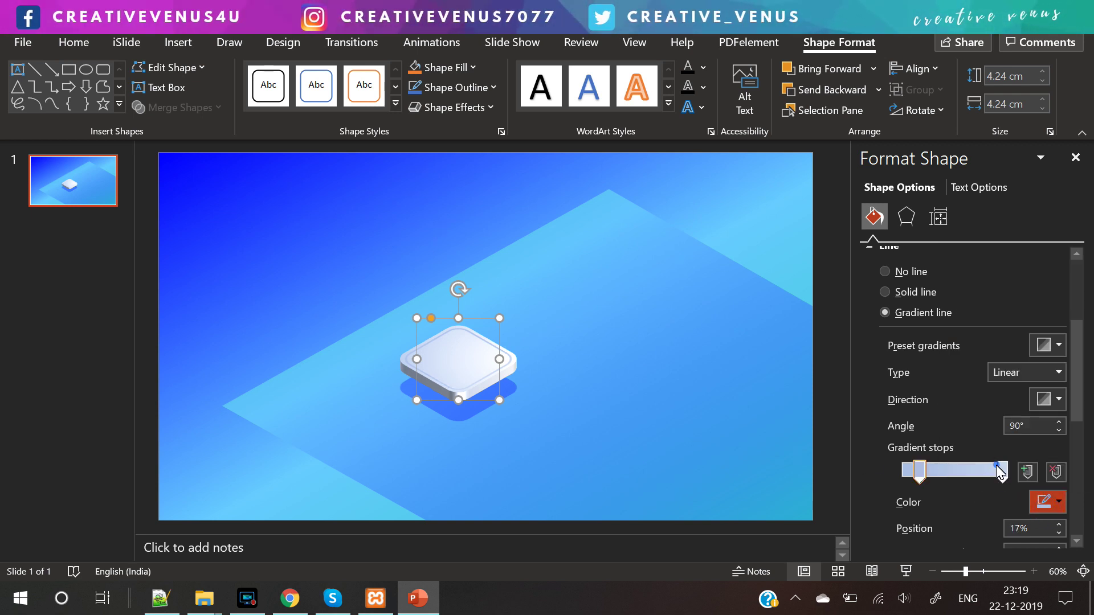
{"action": "left_click", "coordinate": [456, 164]}
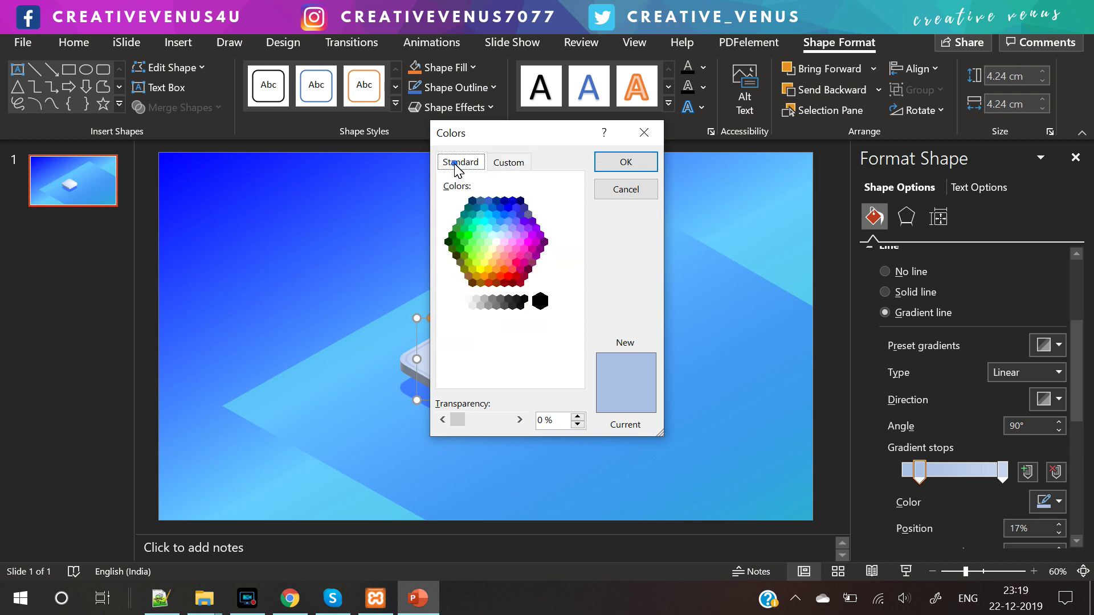
{"action": "left_click", "coordinate": [532, 250]}
{"action": "left_click", "coordinate": [625, 162]}
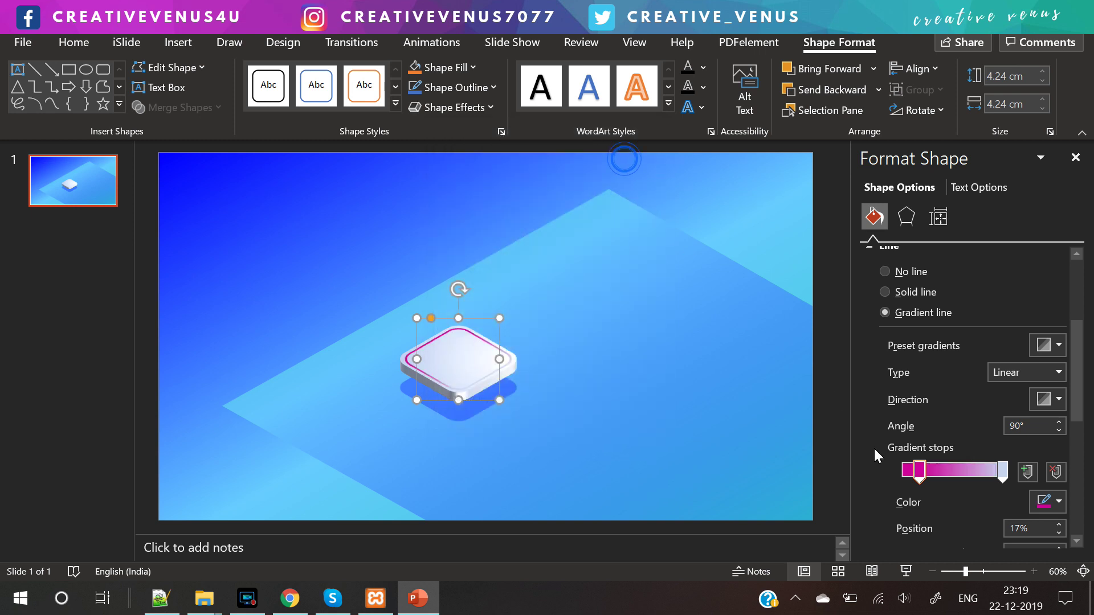
Color the outline gradient's last stop bright sky blue from the standard colors.
{"action": "left_click", "coordinate": [1003, 470]}
{"action": "left_click", "coordinate": [1049, 503]}
{"action": "left_click", "coordinate": [992, 459]}
{"action": "left_click", "coordinate": [463, 162]}
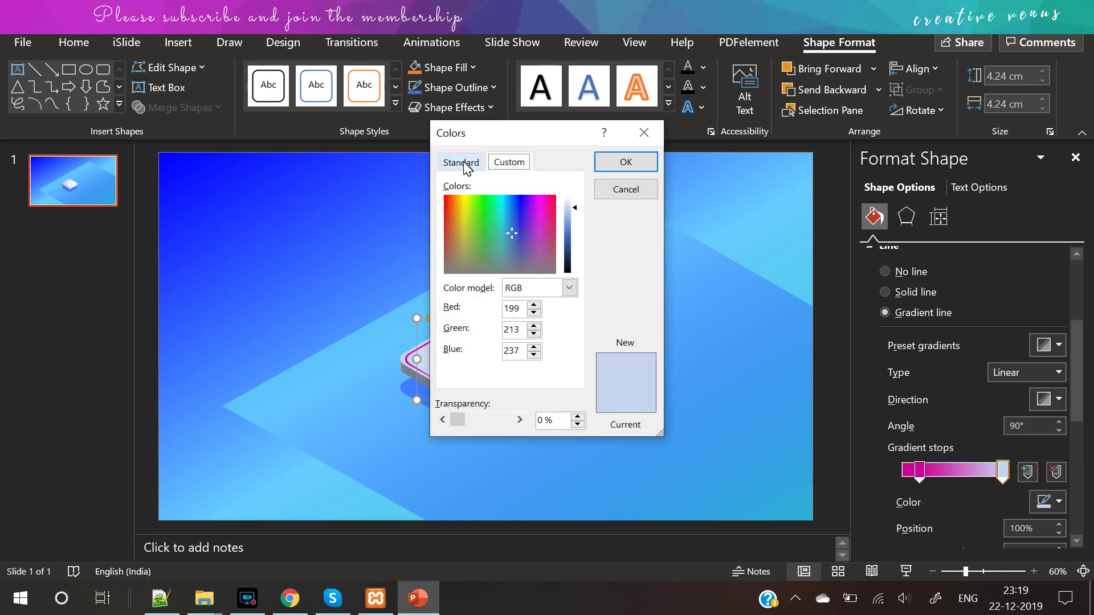
{"action": "left_click", "coordinate": [492, 222]}
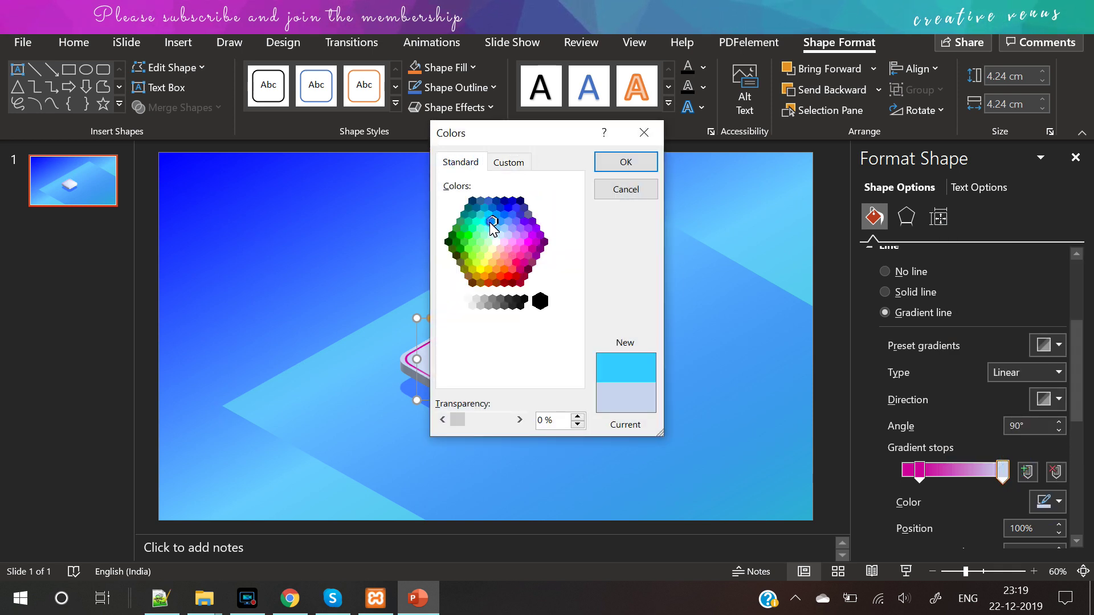
{"action": "left_click", "coordinate": [630, 165]}
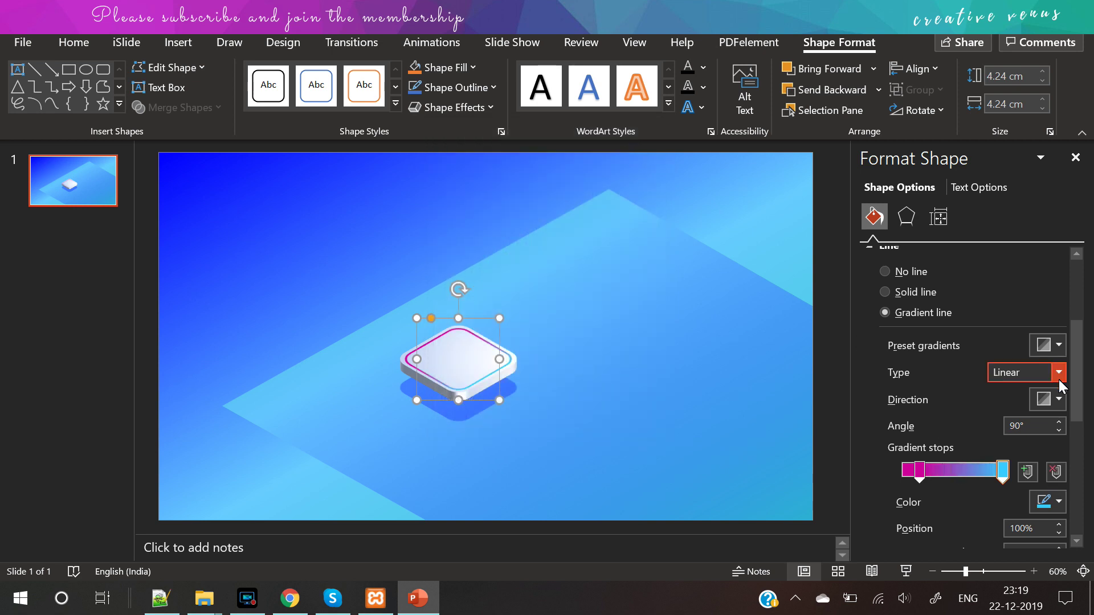
Change the large diamond's turquoise gradient stop at 94% to the recent magenta color.
{"action": "left_click", "coordinate": [716, 365]}
{"action": "left_click_drag", "start_coordinate": [964, 374], "coordinate": [994, 386]}
{"action": "left_click", "coordinate": [996, 375]}
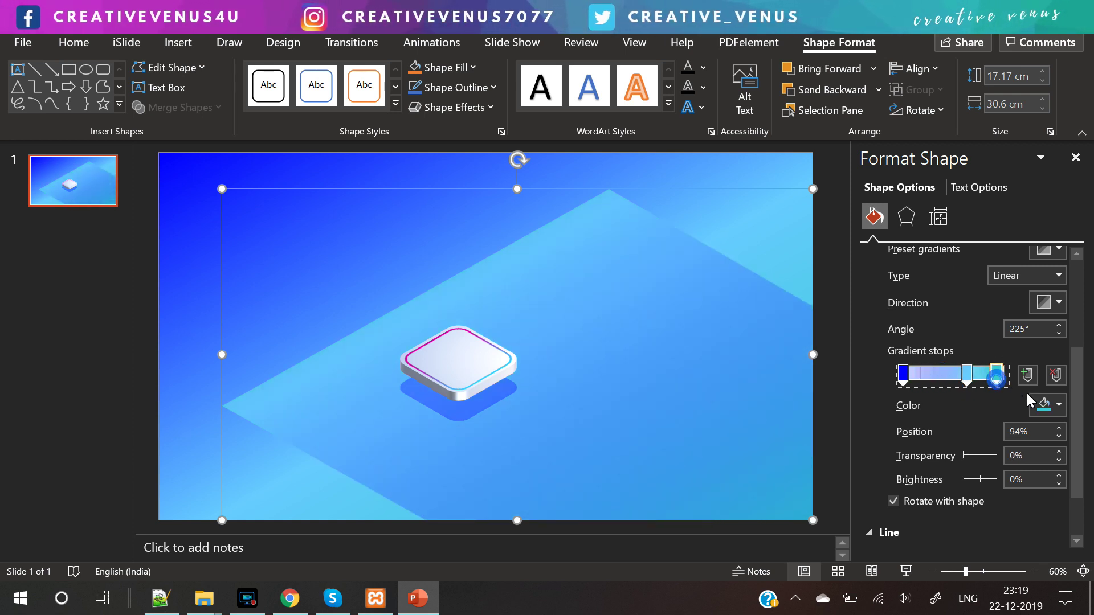
{"action": "left_click", "coordinate": [1048, 405]}
{"action": "left_click", "coordinate": [965, 336]}
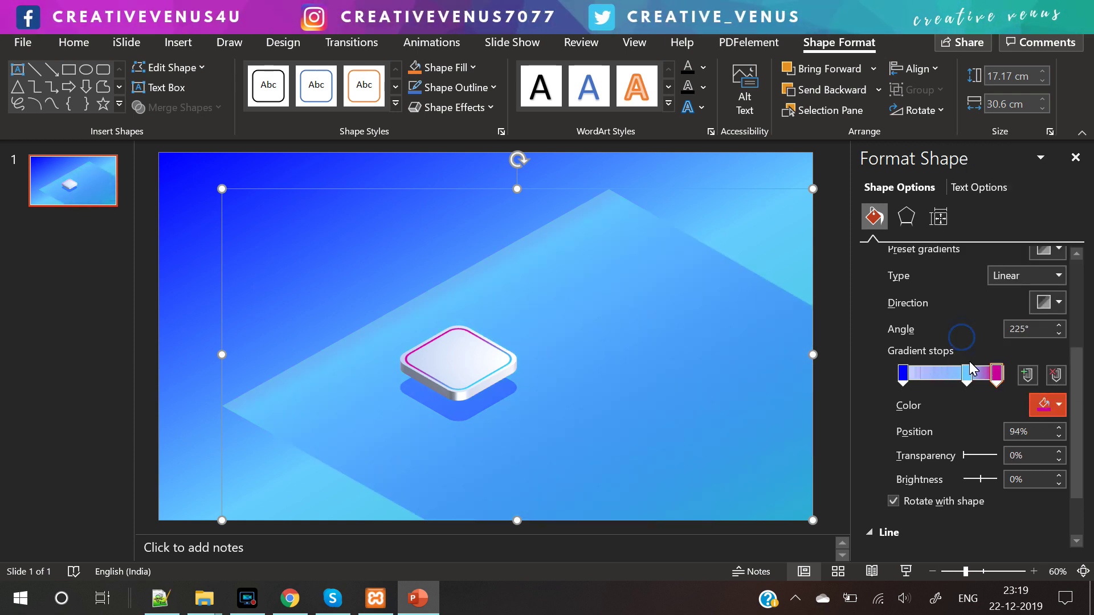
{"action": "left_click_drag", "start_coordinate": [967, 379], "coordinate": [956, 376]}
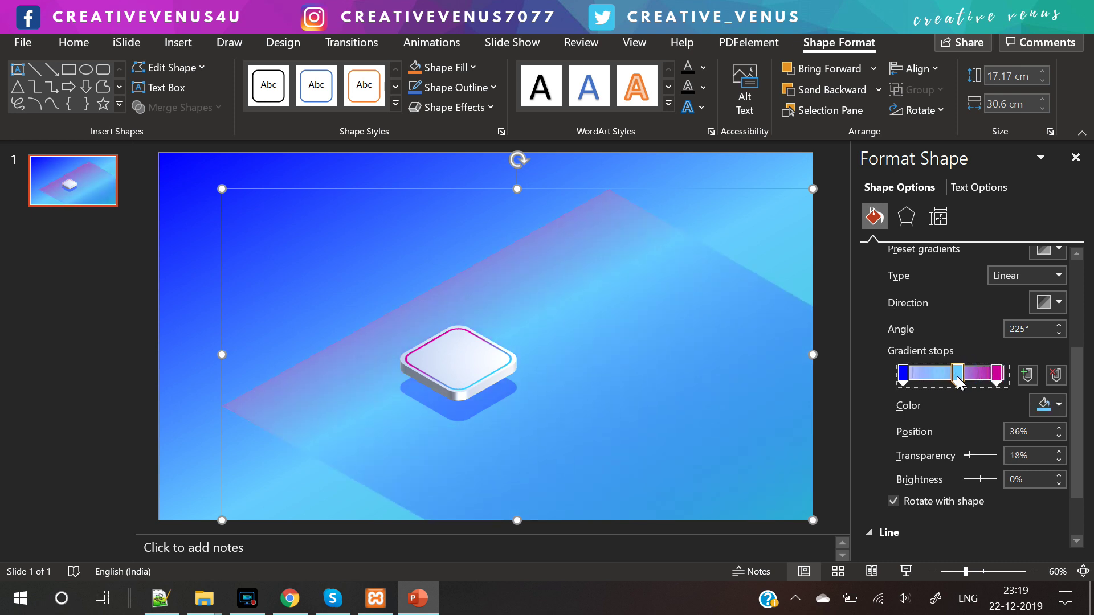
{"action": "left_click", "coordinate": [969, 456]}
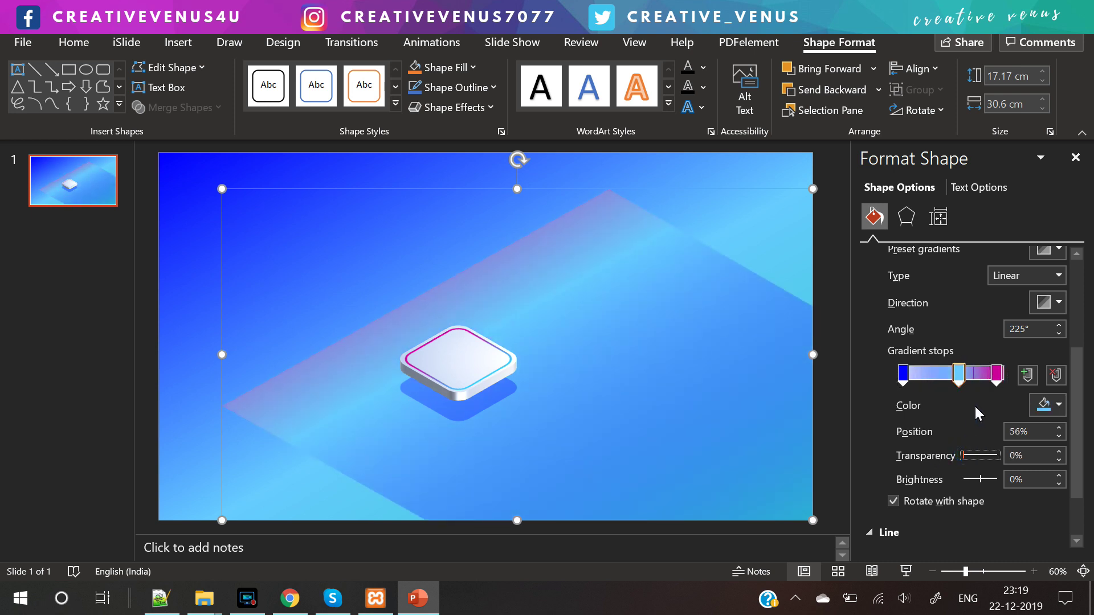
{"action": "left_click_drag", "start_coordinate": [959, 376], "coordinate": [976, 377]}
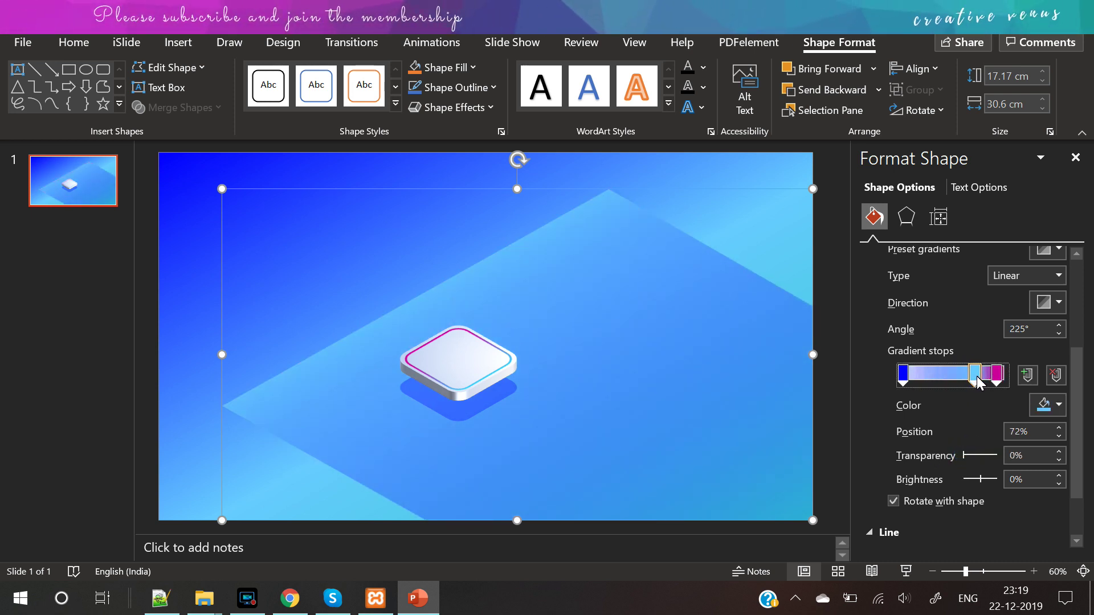
Remove the diamond's middle light-blue gradient stop and move the magenta stop to 100%.
{"action": "left_click", "coordinate": [1056, 375]}
{"action": "left_click_drag", "start_coordinate": [998, 387], "coordinate": [1014, 387]}
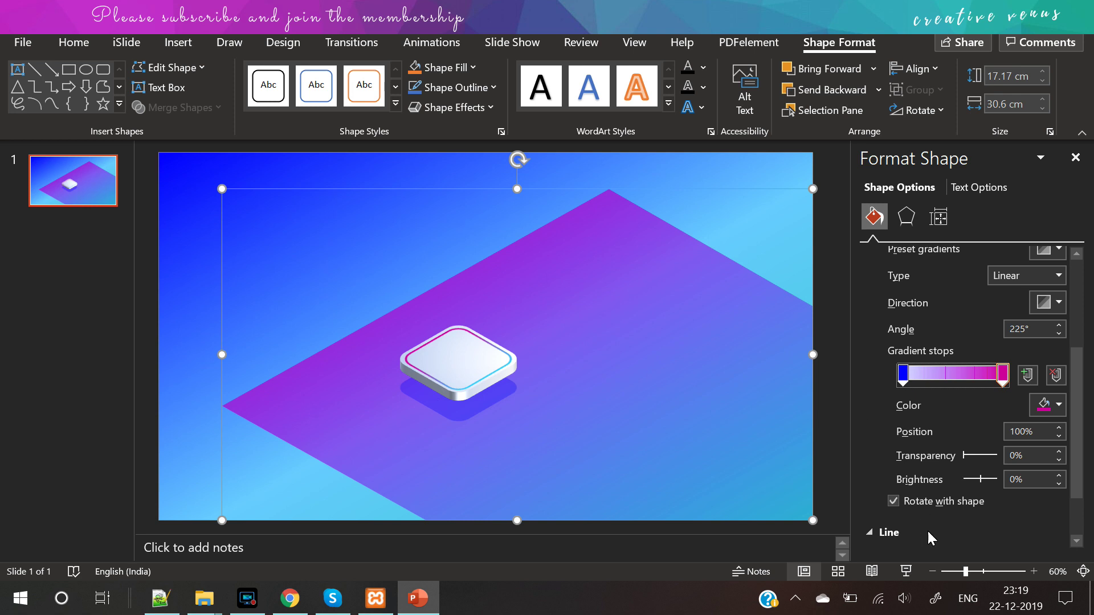
{"action": "left_click_drag", "start_coordinate": [971, 460], "coordinate": [845, 454]}
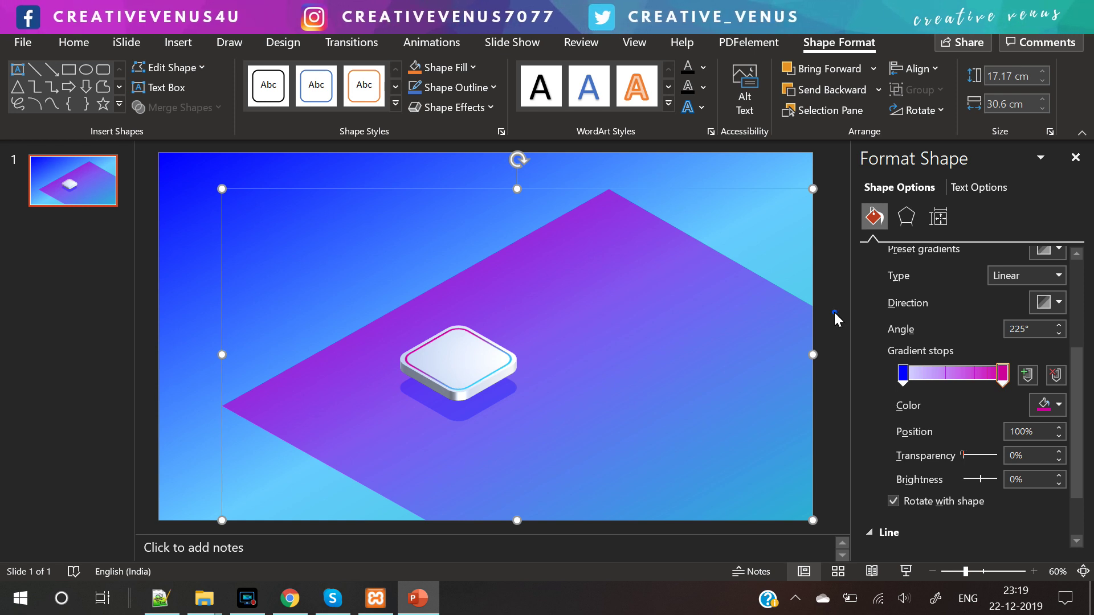
{"action": "left_click", "coordinate": [833, 310]}
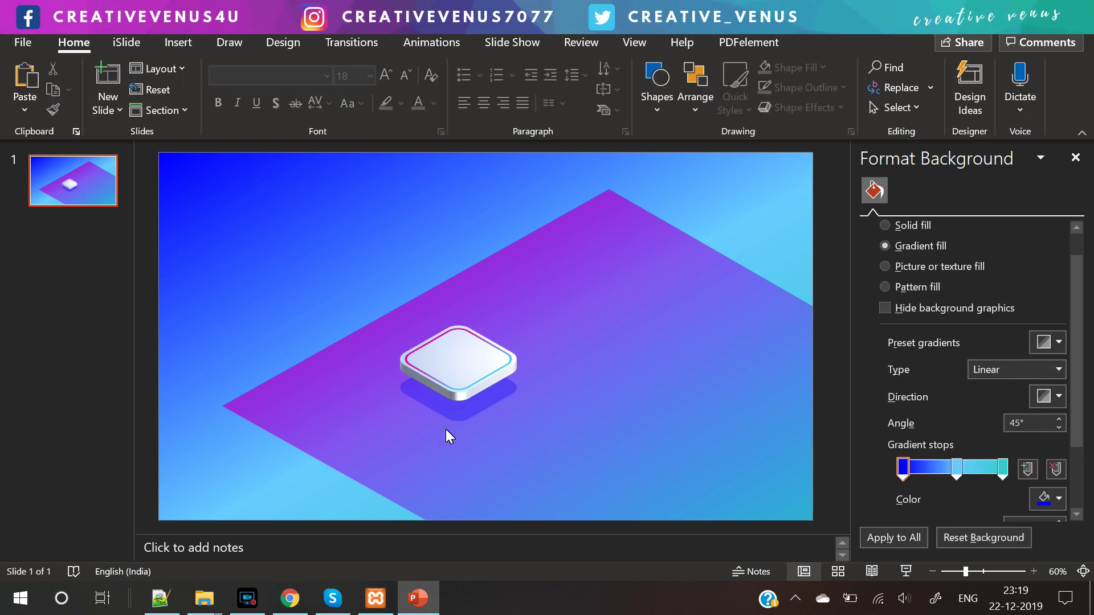
Duplicate the large gradient diamond and align the copy exactly over the original.
{"action": "left_click", "coordinate": [446, 430]}
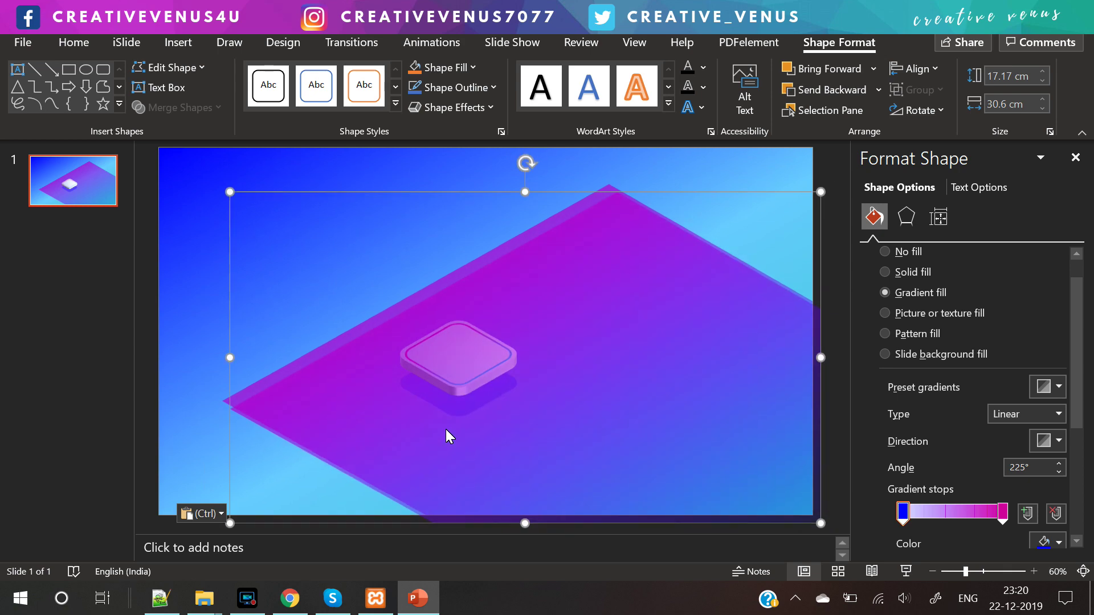
{"action": "right_click", "coordinate": [446, 429]}
{"action": "key", "text": "Escape"}
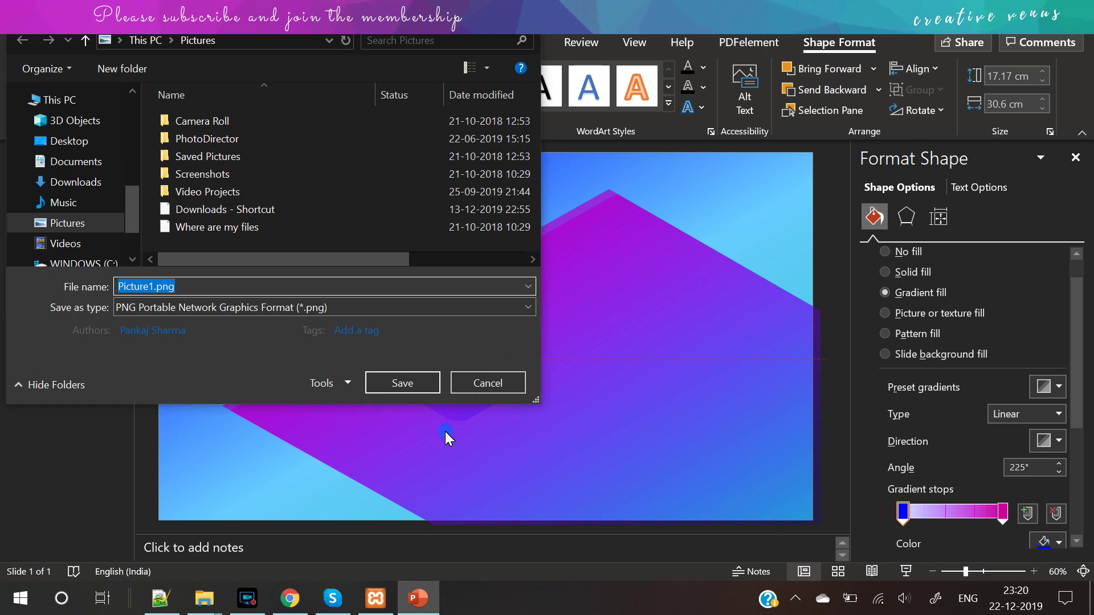
{"action": "left_click", "coordinate": [490, 383]}
{"action": "left_click_drag", "start_coordinate": [493, 382], "coordinate": [436, 425]}
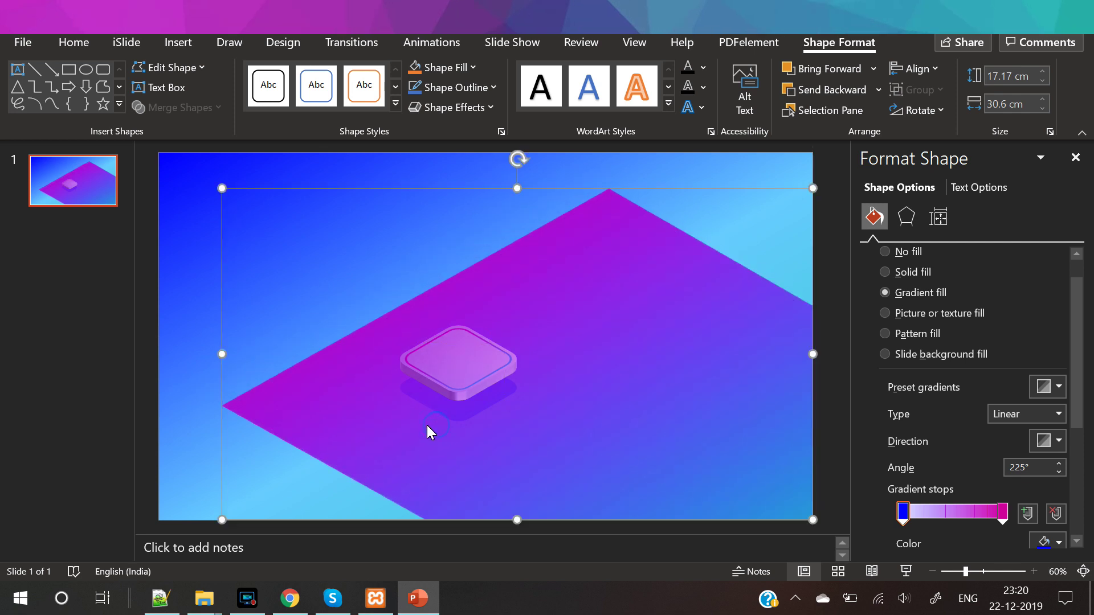
Send the duplicate diamond to the back and shift it straight down so it peeks out below the original.
{"action": "right_click", "coordinate": [405, 421]}
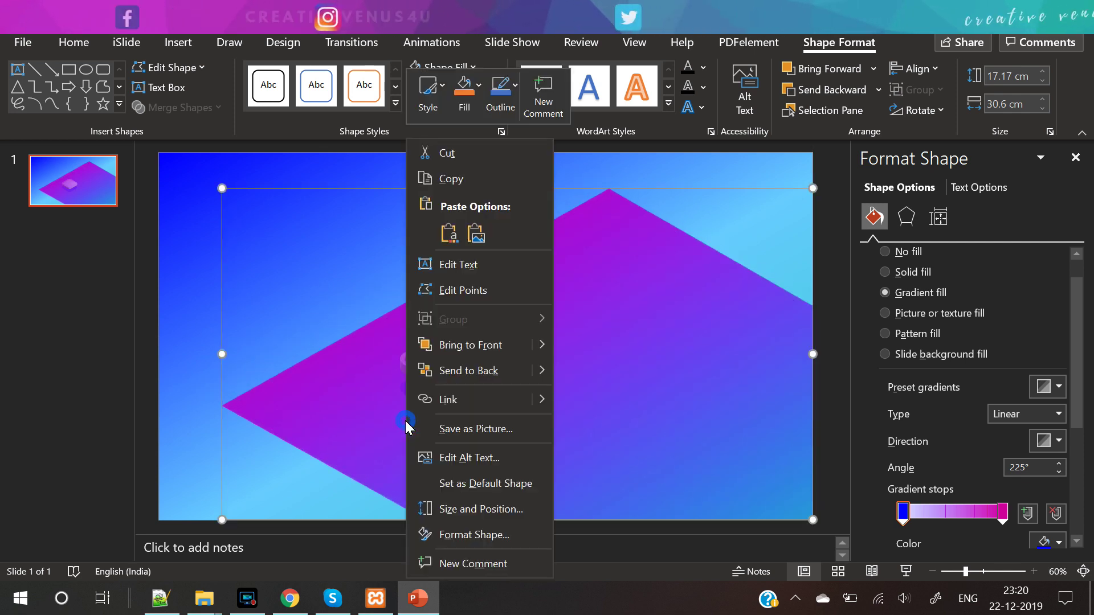
{"action": "left_click", "coordinate": [477, 369]}
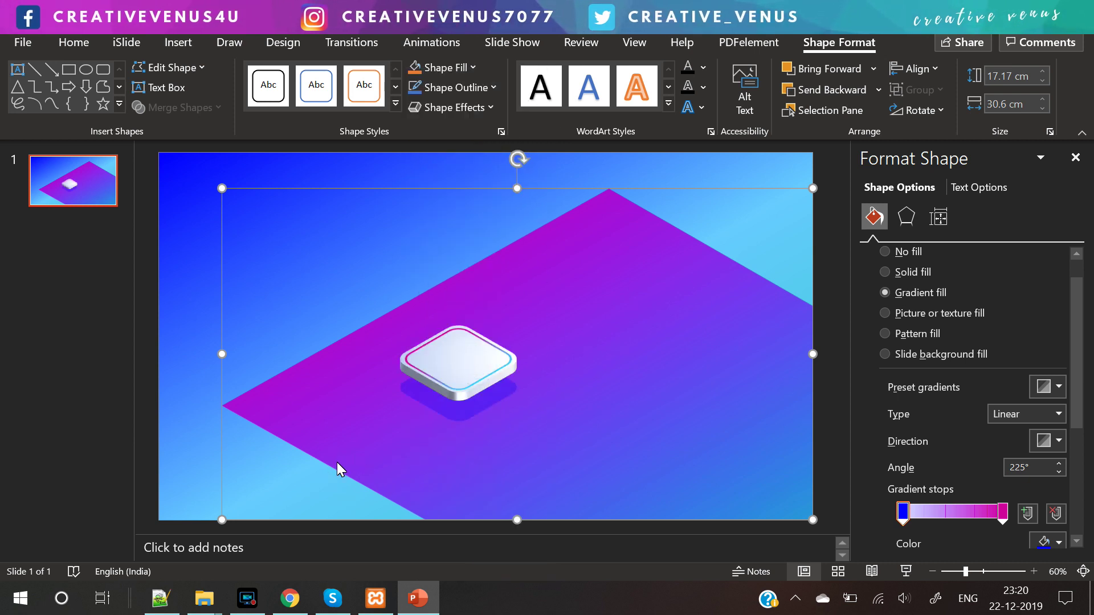
{"action": "key", "text": "ctrl+d"}
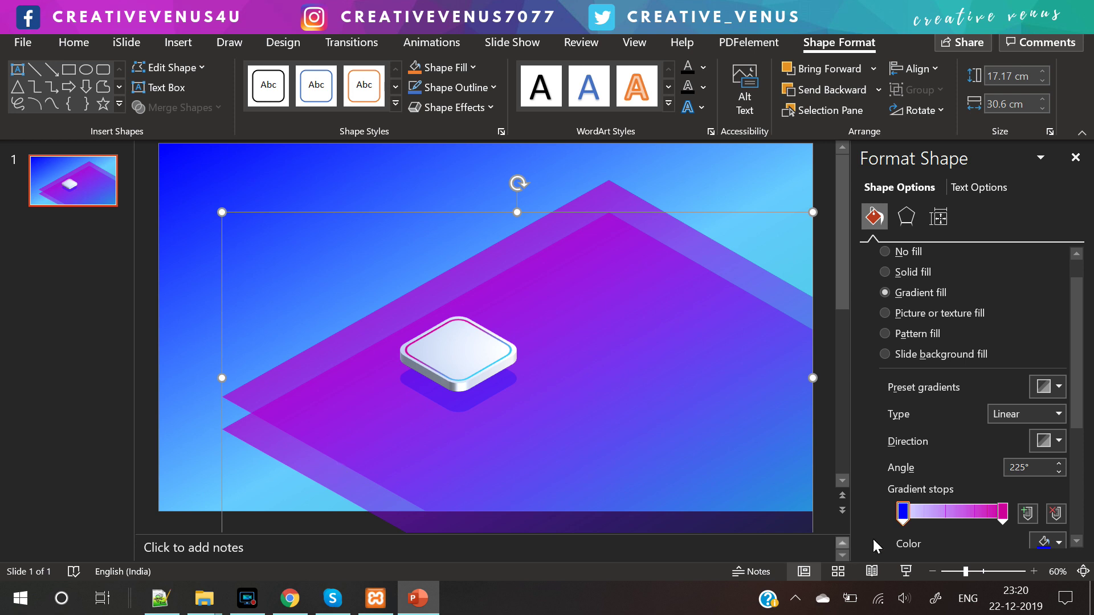
Give the shifted diamond copy a solid fill in the recent magenta color with 82% transparency.
{"action": "left_click", "coordinate": [919, 273]}
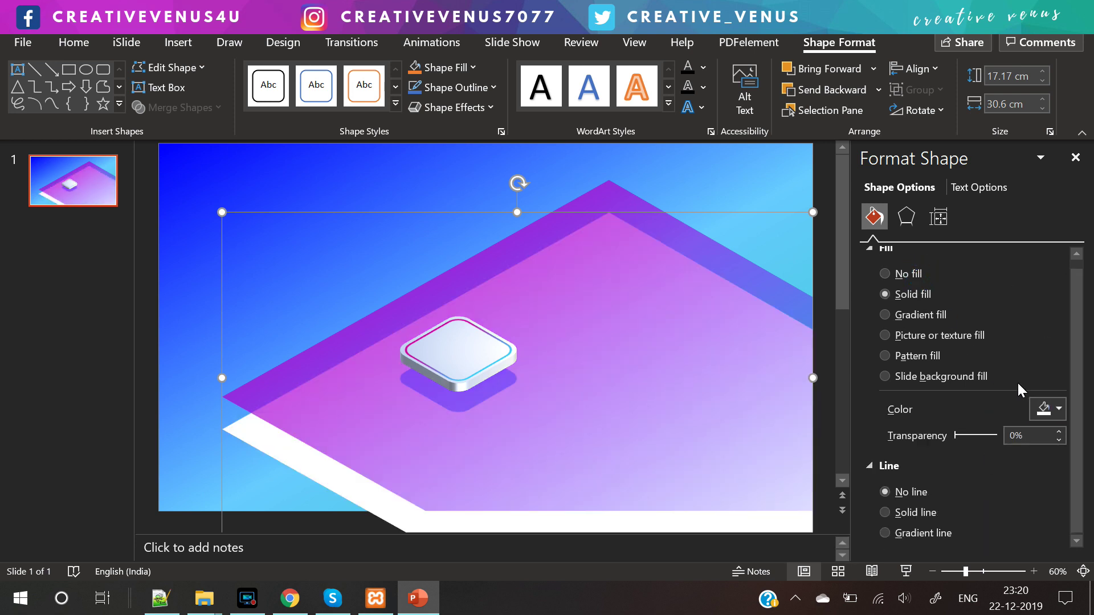
{"action": "left_click_drag", "start_coordinate": [955, 435], "coordinate": [979, 435]}
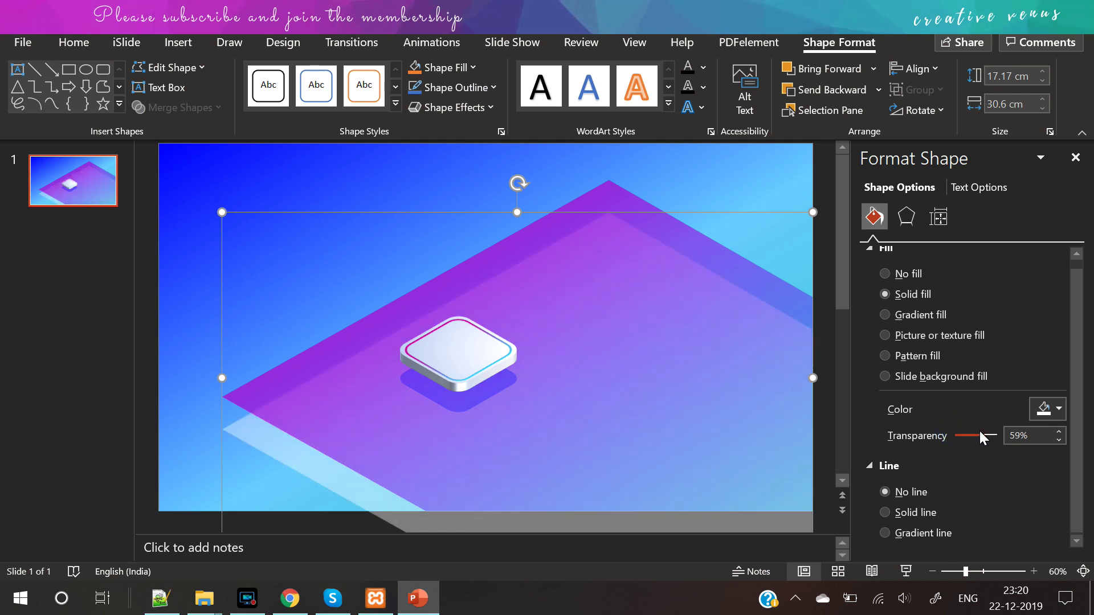
{"action": "left_click", "coordinate": [1047, 409]}
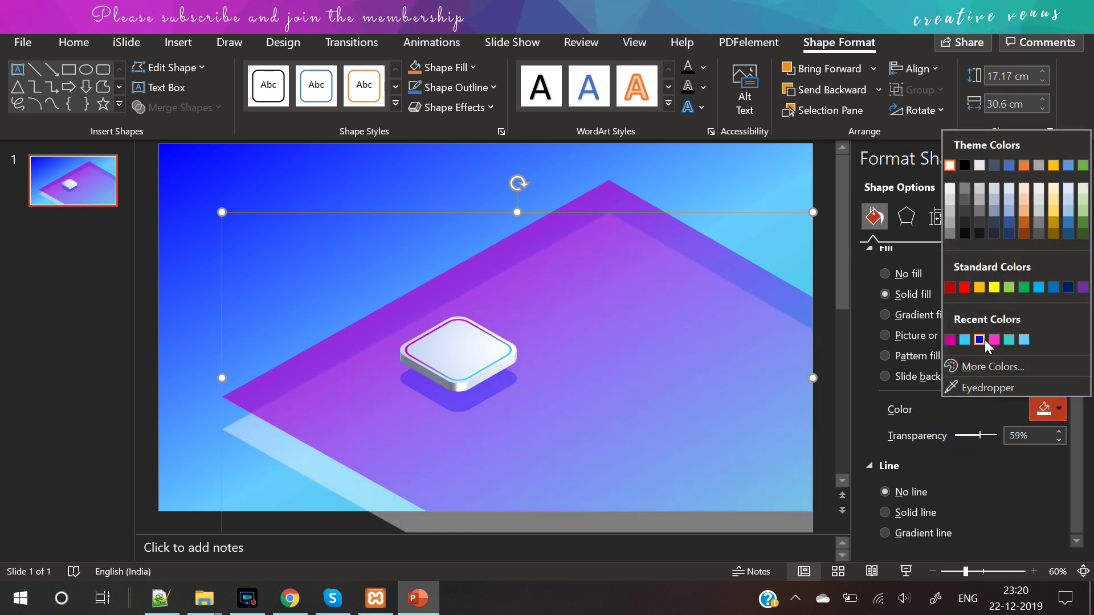
{"action": "left_click", "coordinate": [951, 340]}
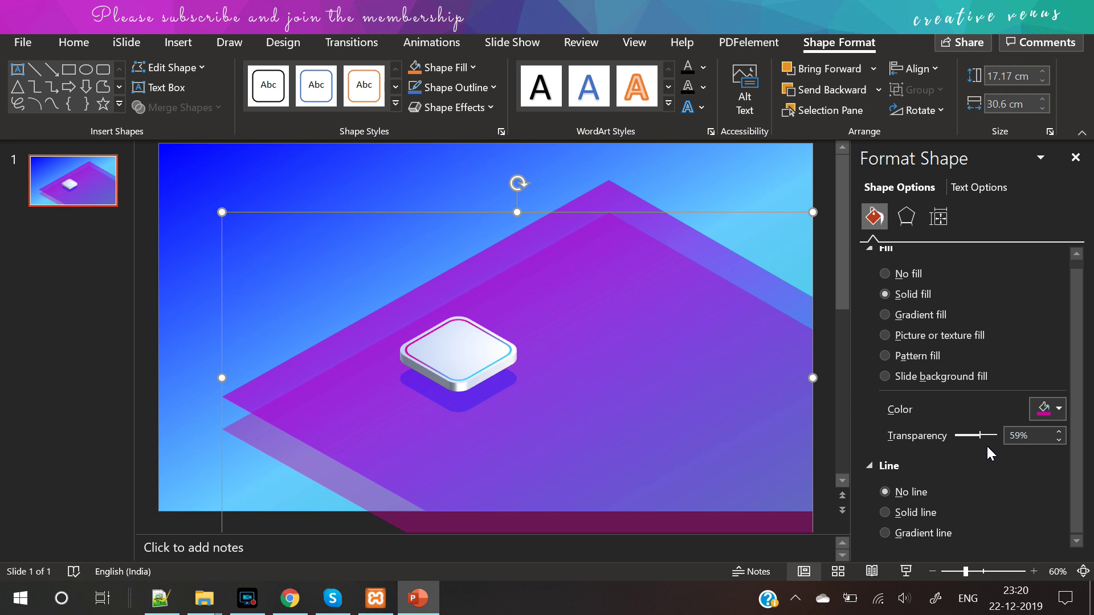
{"action": "left_click_drag", "start_coordinate": [981, 435], "coordinate": [991, 435]}
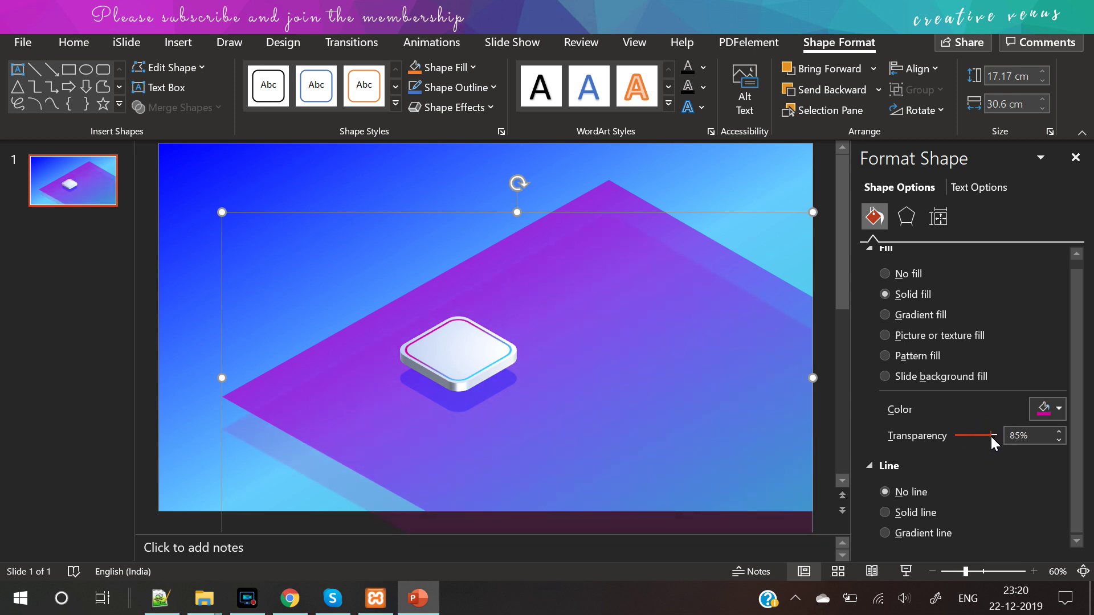
{"action": "left_click_drag", "start_coordinate": [990, 435], "coordinate": [990, 436]}
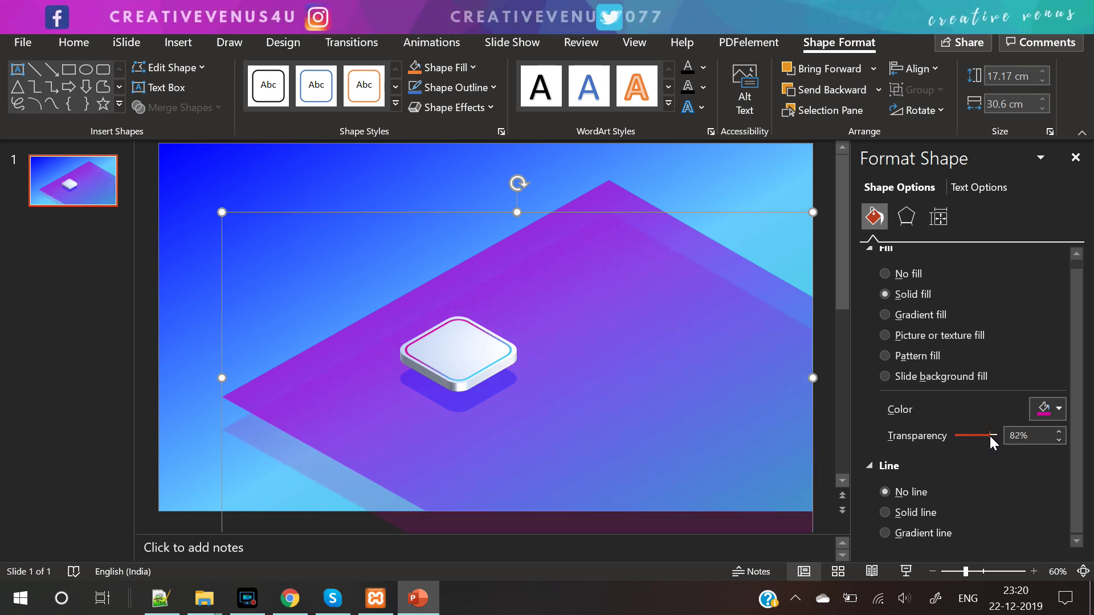
Draw a rectangle about 43.3 cm wide and 4.8 cm high below the slide, its upper edge on the slide's lower edge.
{"action": "left_click", "coordinate": [933, 572]}
{"action": "left_click", "coordinate": [933, 572]}
{"action": "left_click", "coordinate": [774, 450]}
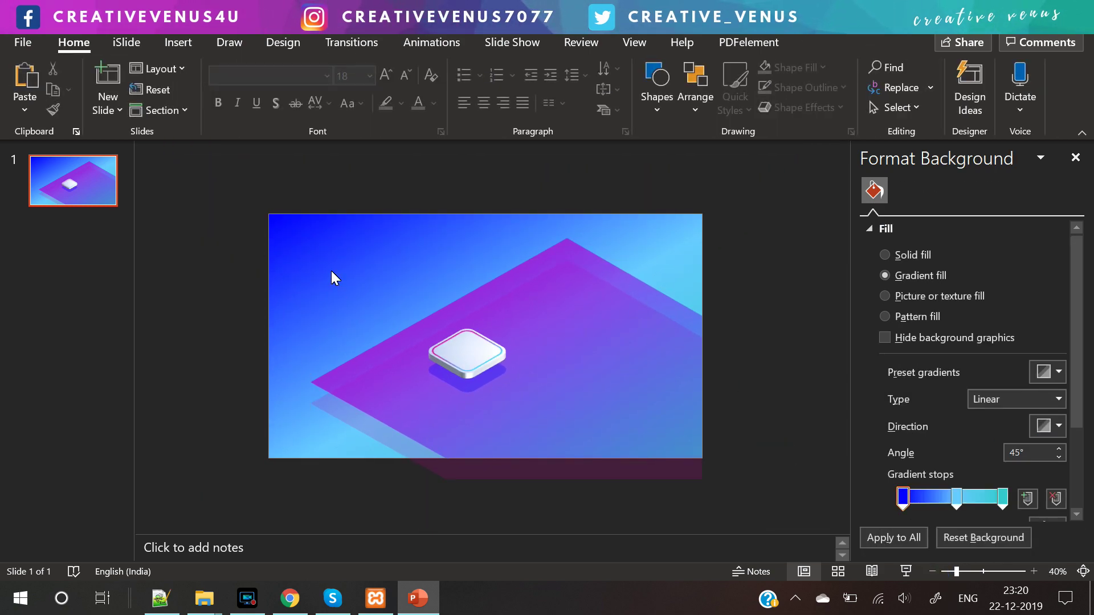
{"action": "left_click", "coordinate": [179, 49]}
{"action": "left_click", "coordinate": [283, 104]}
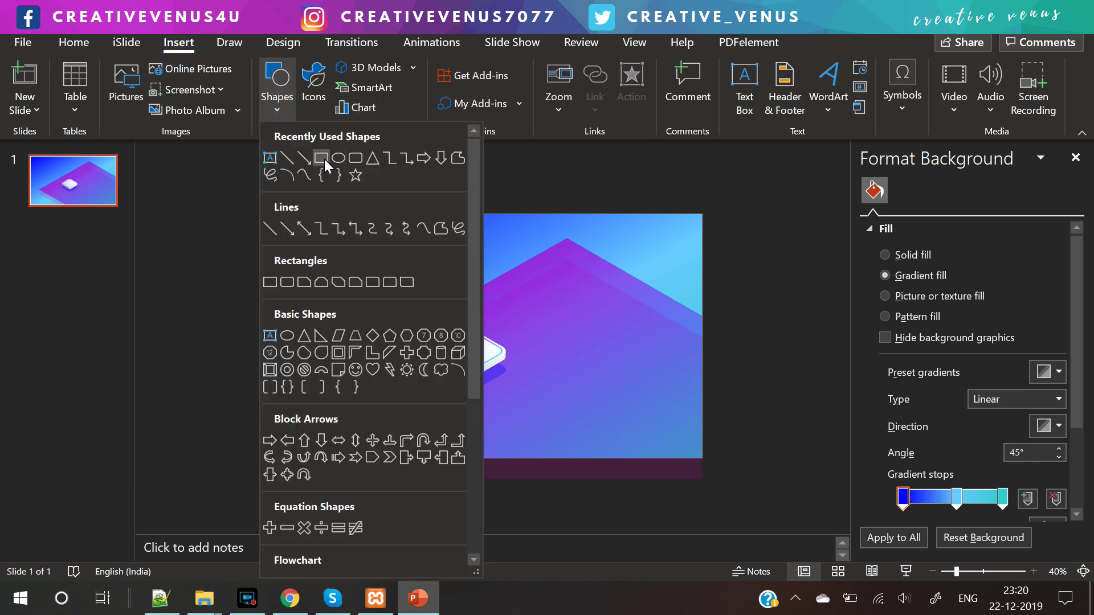
{"action": "left_click", "coordinate": [324, 159]}
{"action": "left_click_drag", "start_coordinate": [259, 463], "coordinate": [813, 519]}
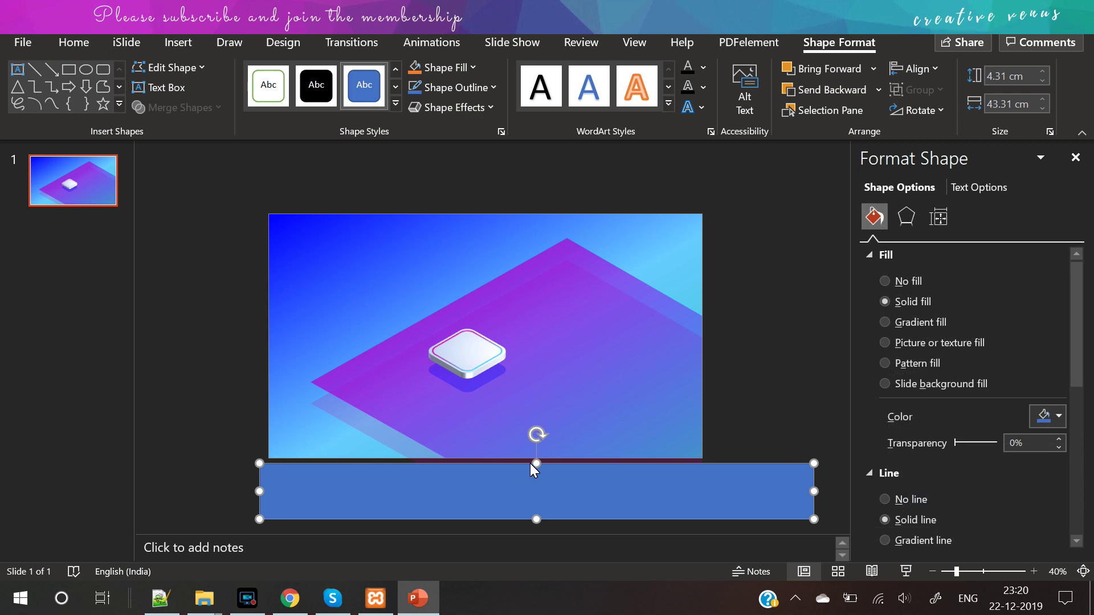
{"action": "left_click_drag", "start_coordinate": [535, 460], "coordinate": [531, 457]}
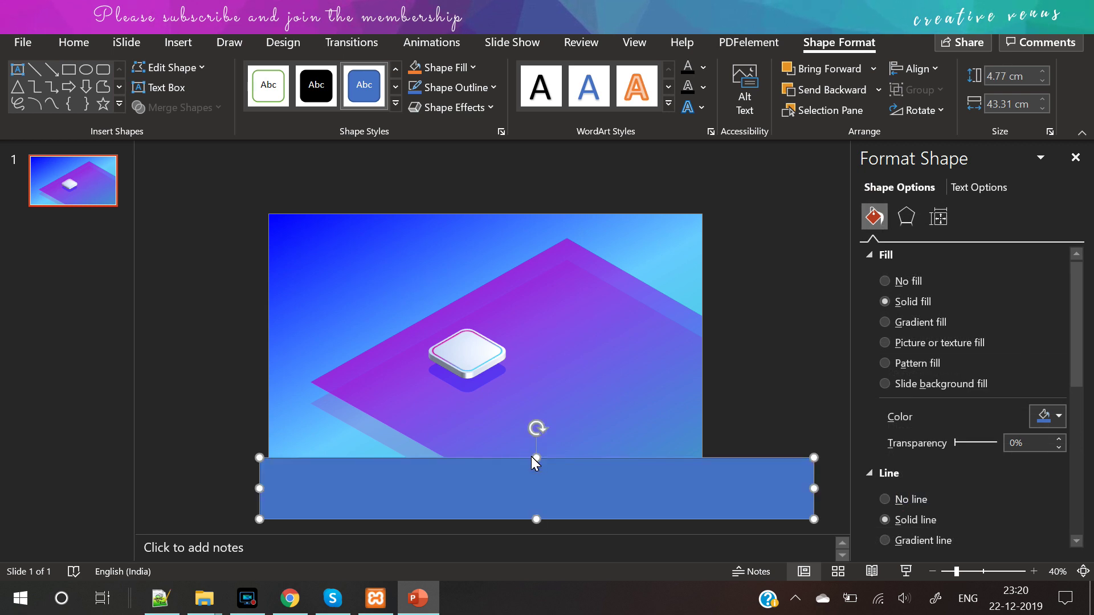
Subtract the rectangle from the shifted diamond copy to trim the part overhanging the slide's lower edge.
{"action": "left_click", "coordinate": [355, 425]}
{"action": "left_click", "coordinate": [378, 519], "text": "shift"}
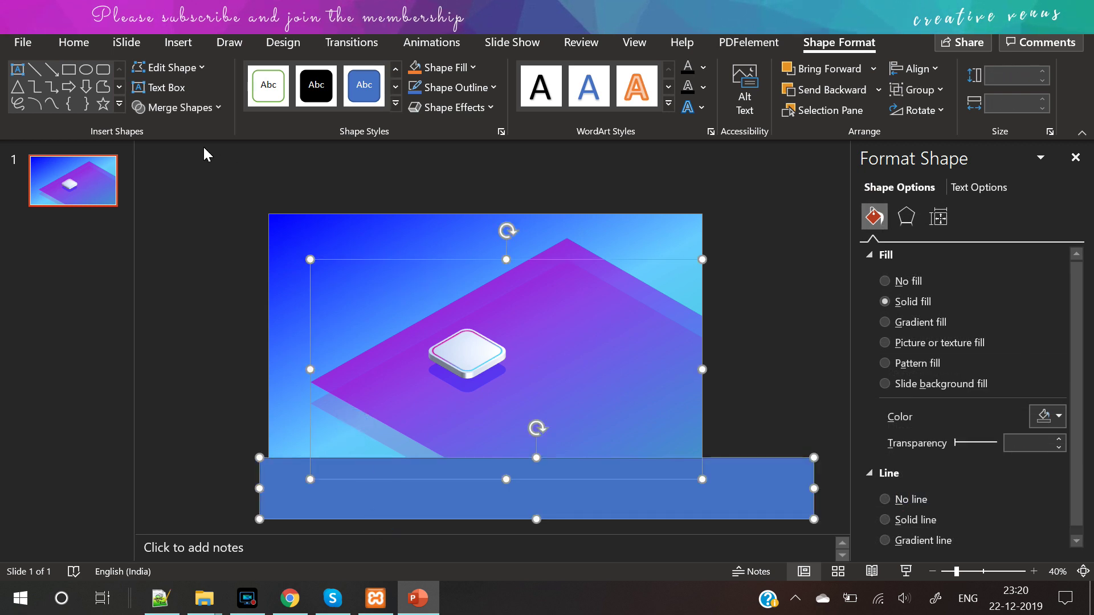
{"action": "left_click", "coordinate": [198, 111]}
{"action": "left_click", "coordinate": [180, 232]}
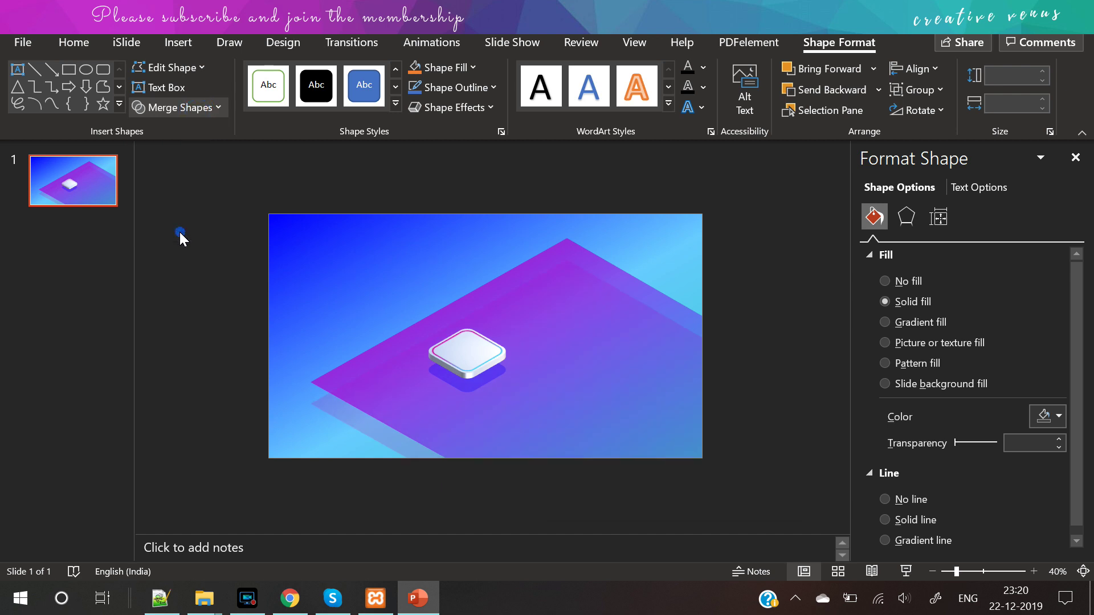
{"action": "left_click", "coordinate": [727, 431]}
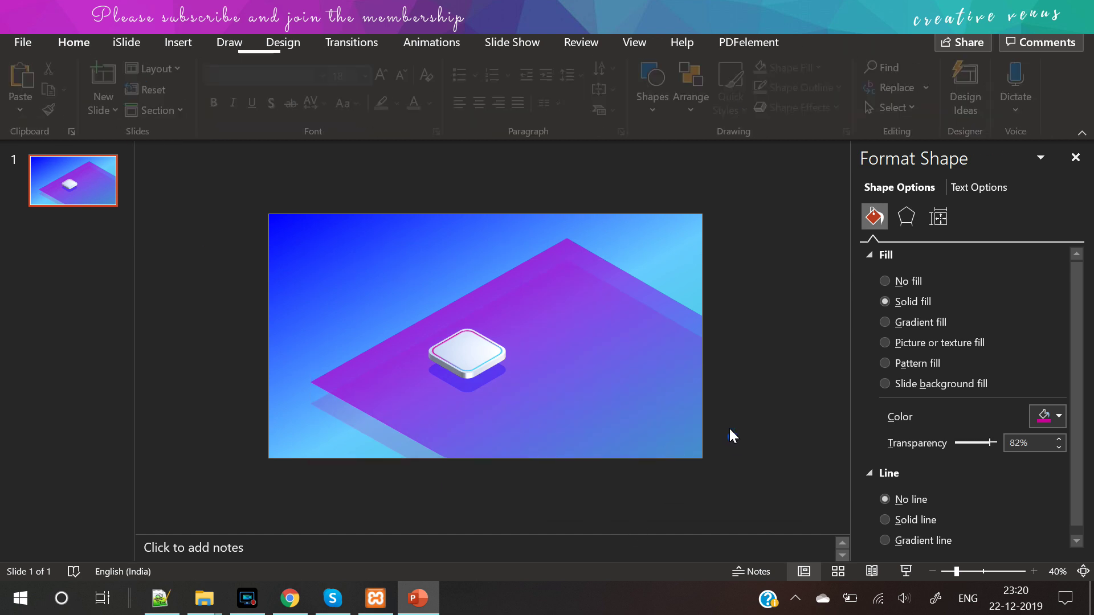
Set the transparency of the large diamond's blue gradient stop to 39%.
{"action": "left_click", "coordinate": [578, 286]}
{"action": "left_click_drag", "start_coordinate": [1076, 356], "coordinate": [1085, 458]}
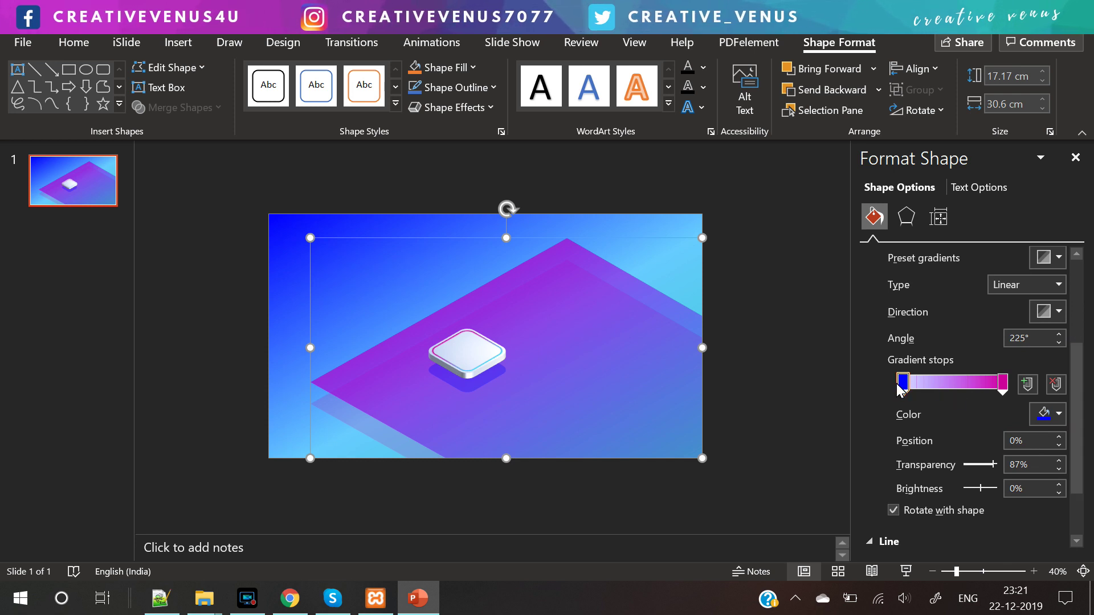
{"action": "left_click_drag", "start_coordinate": [992, 464], "coordinate": [971, 469]}
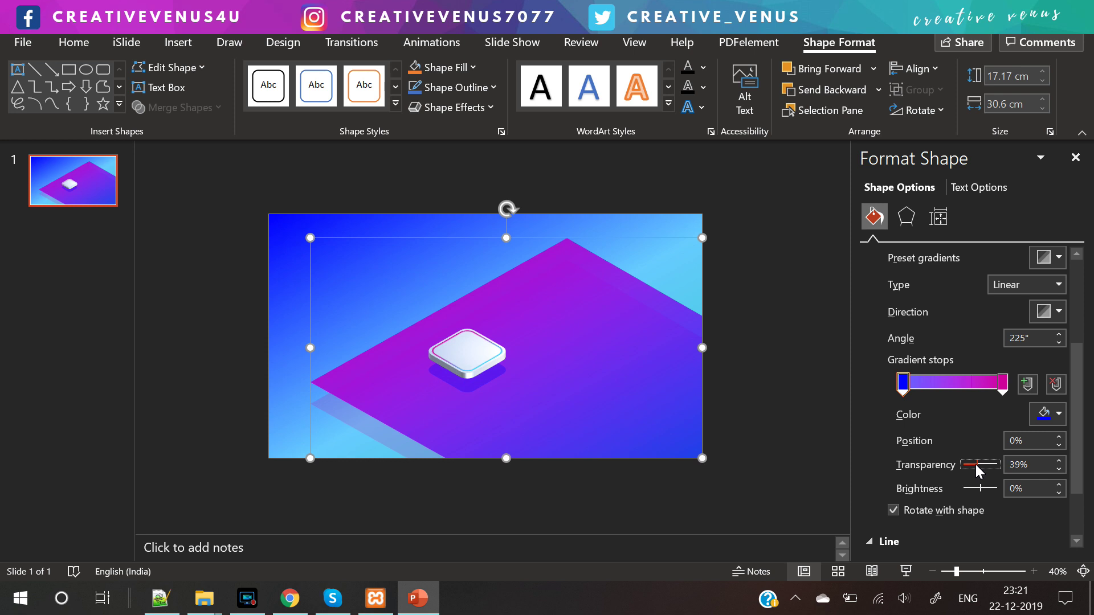
Change the diamond's magenta gradient stop at 100% to a custom crimson, RGB 202, 2, 78.
{"action": "left_click_drag", "start_coordinate": [1003, 385], "coordinate": [1005, 390]}
{"action": "left_click", "coordinate": [1050, 414]}
{"action": "left_click", "coordinate": [998, 374]}
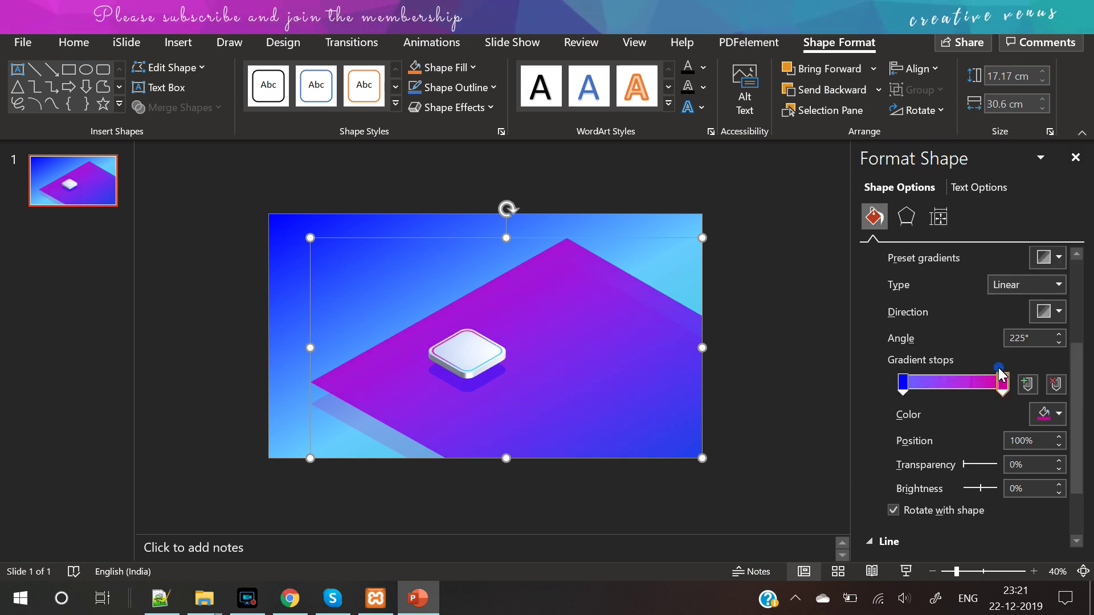
{"action": "left_click", "coordinate": [234, 159]}
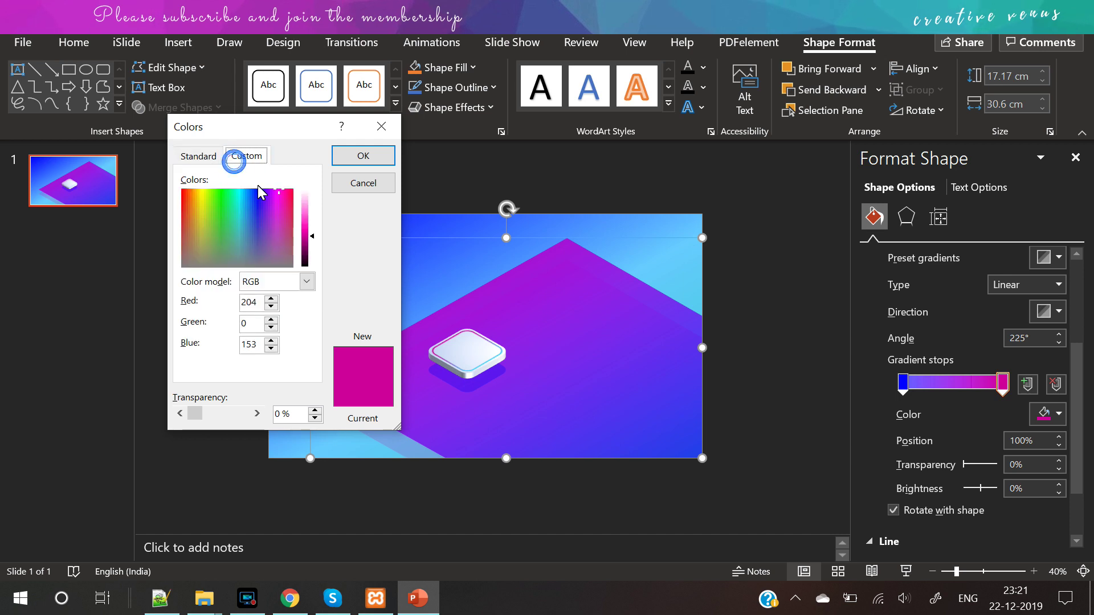
{"action": "left_click", "coordinate": [285, 193]}
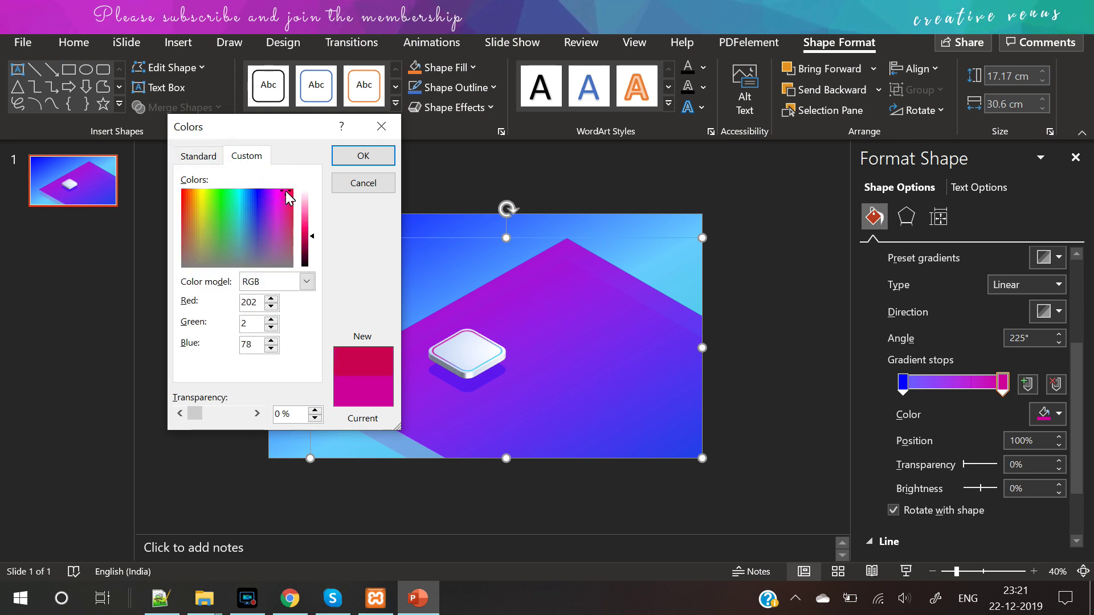
{"action": "left_click", "coordinate": [286, 193]}
{"action": "left_click", "coordinate": [366, 159]}
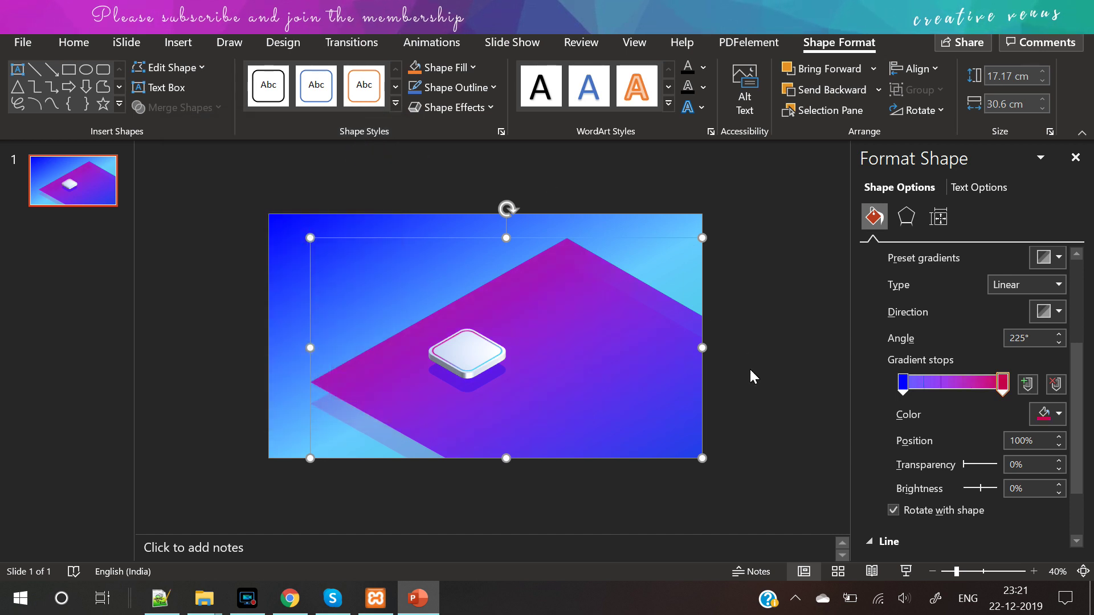
Lighten the diamond's crimson gradient stop to a custom bright pink-red, RGB 250, 22, 98.
{"action": "left_click", "coordinate": [1052, 414]}
{"action": "left_click", "coordinate": [1003, 372]}
{"action": "left_click_drag", "start_coordinate": [313, 239], "coordinate": [312, 231]}
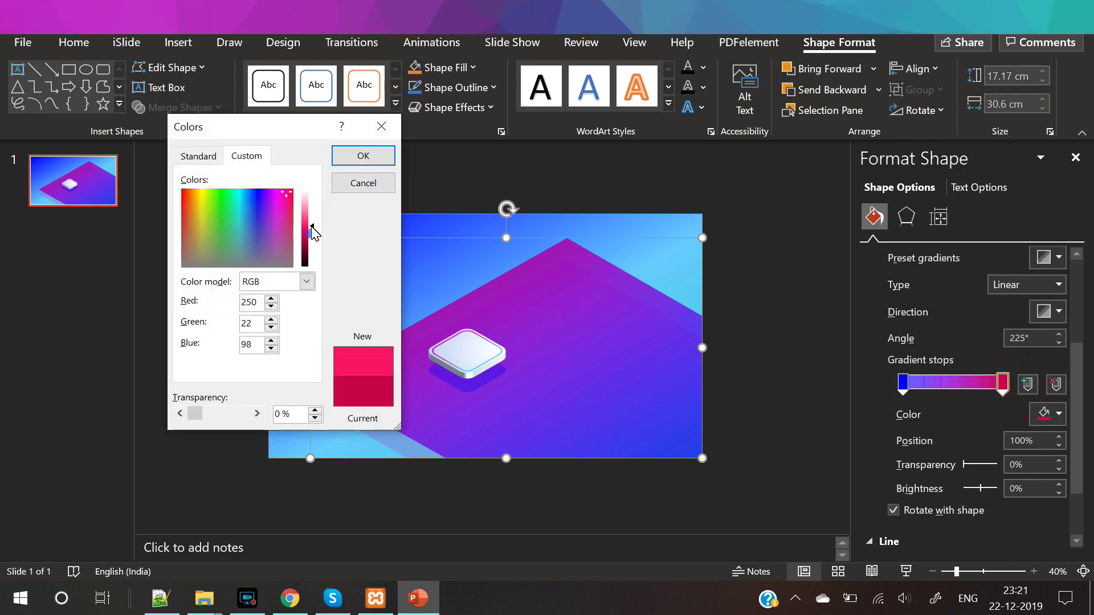
{"action": "left_click", "coordinate": [393, 155]}
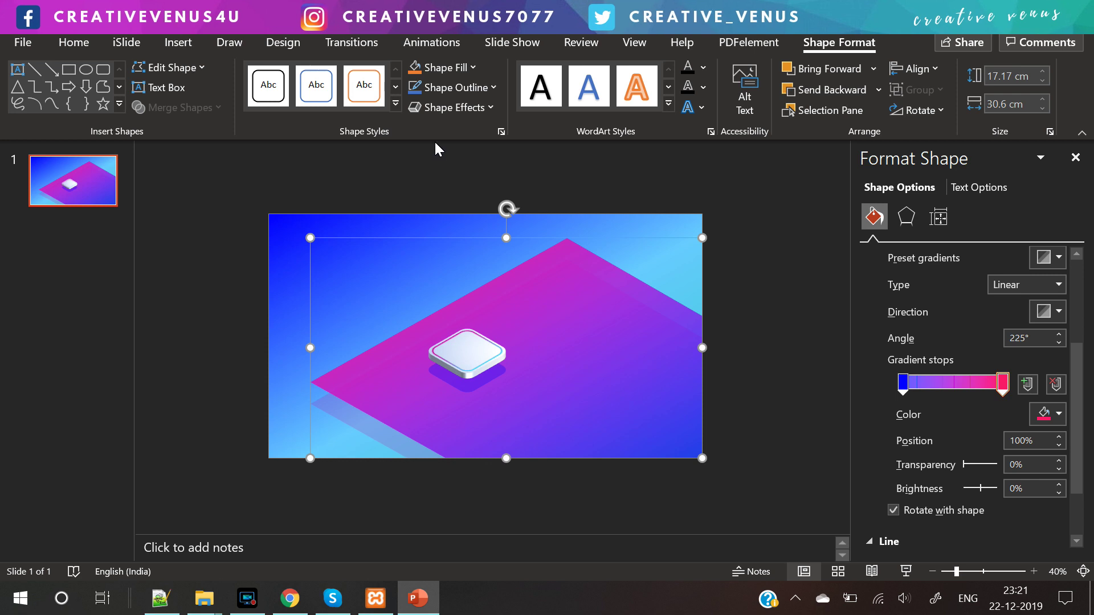
Change the diamond's last gradient stop to a custom purple, RGB 188, 21, 255.
{"action": "left_click", "coordinate": [1052, 415]}
{"action": "left_click", "coordinate": [1008, 371]}
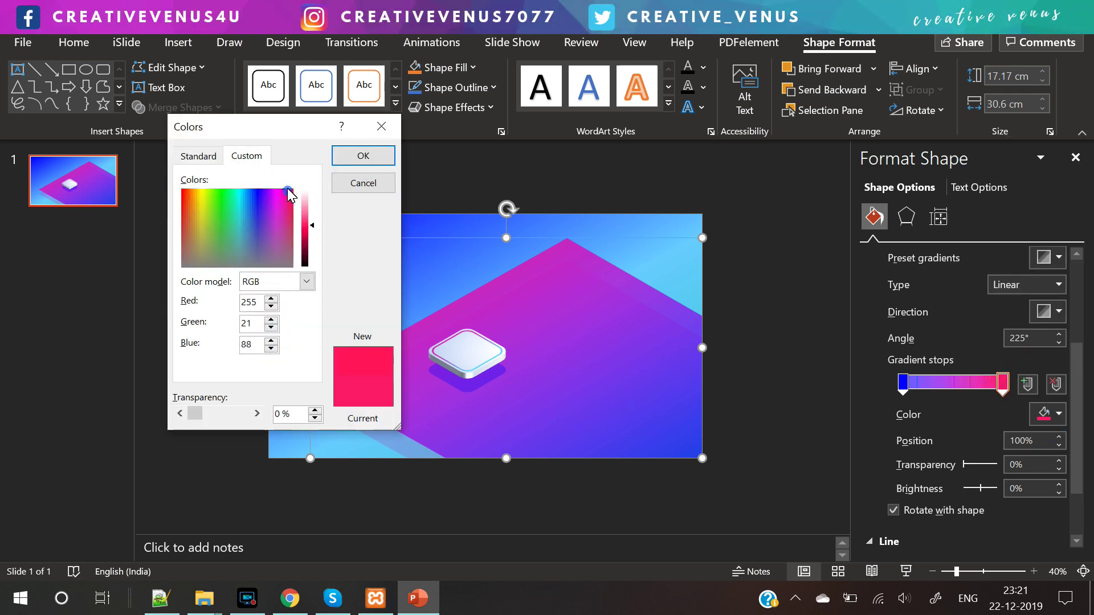
{"action": "left_click_drag", "start_coordinate": [278, 187], "coordinate": [269, 189]}
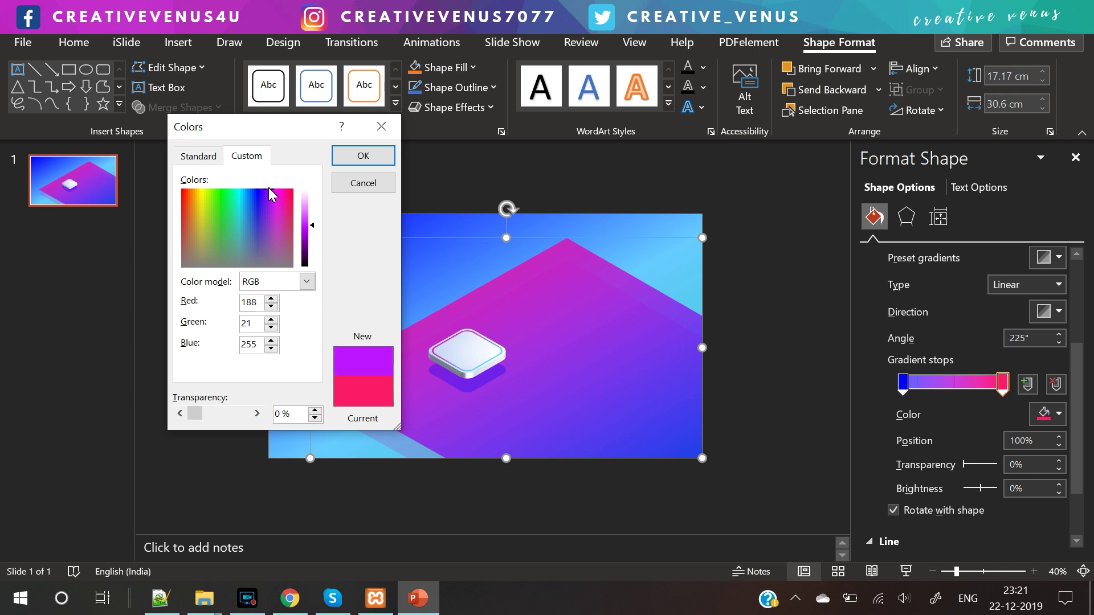
{"action": "left_click", "coordinate": [363, 156]}
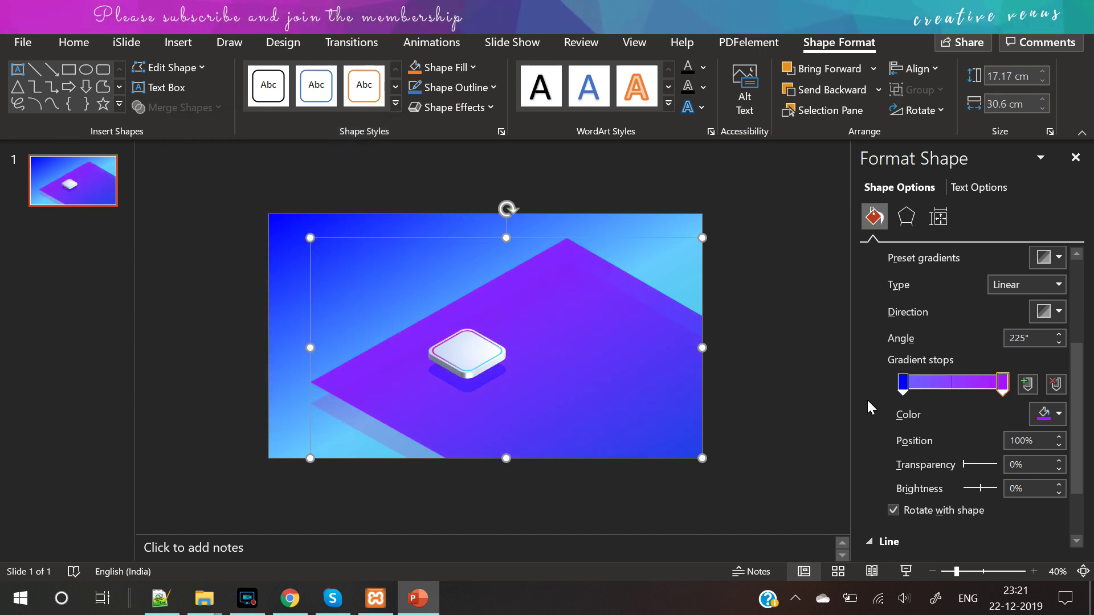
{"action": "mouse_move", "coordinate": [1006, 385]}
{"action": "left_mouse_down"}
{"action": "mouse_move", "coordinate": [980, 386]}
{"action": "mouse_move", "coordinate": [1022, 393]}
{"action": "left_mouse_up"}
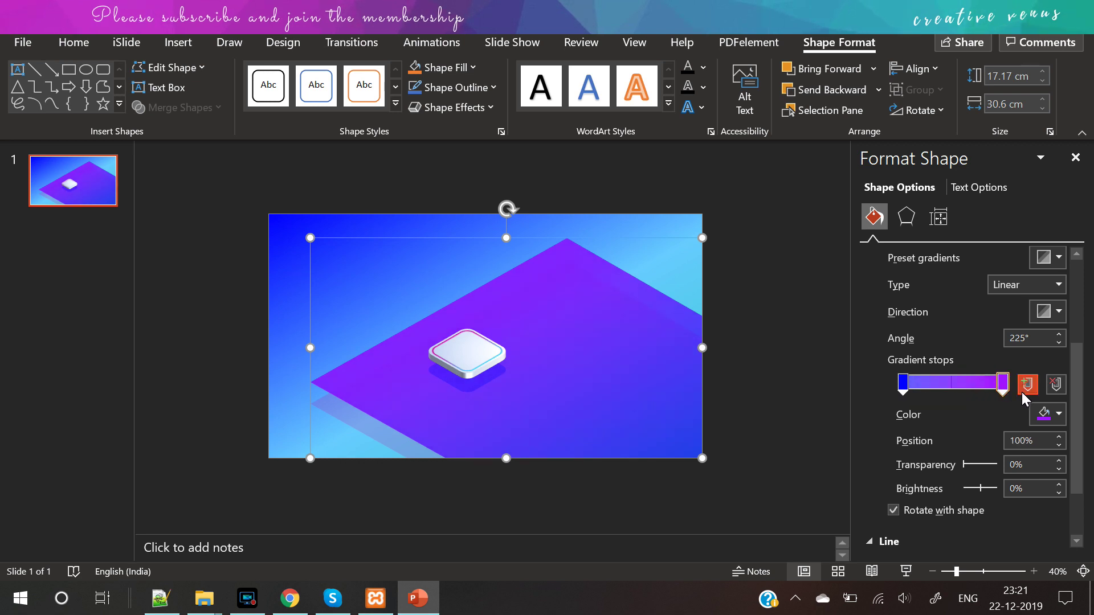
Set the transparency of the diamond's blue gradient stop to 0% and of its purple stop to 14%.
{"action": "left_click", "coordinate": [903, 383]}
{"action": "left_click_drag", "start_coordinate": [965, 465], "coordinate": [899, 467]}
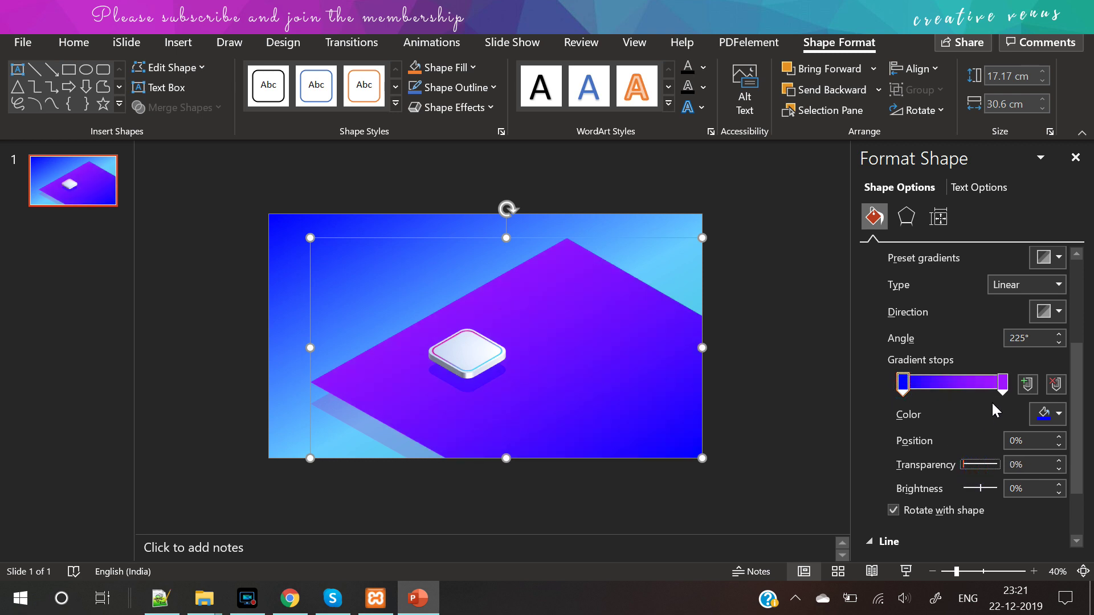
{"action": "left_click", "coordinate": [1003, 383]}
{"action": "mouse_move", "coordinate": [967, 464]}
{"action": "left_mouse_down"}
{"action": "mouse_move", "coordinate": [979, 464]}
{"action": "mouse_move", "coordinate": [969, 464]}
{"action": "left_mouse_up"}
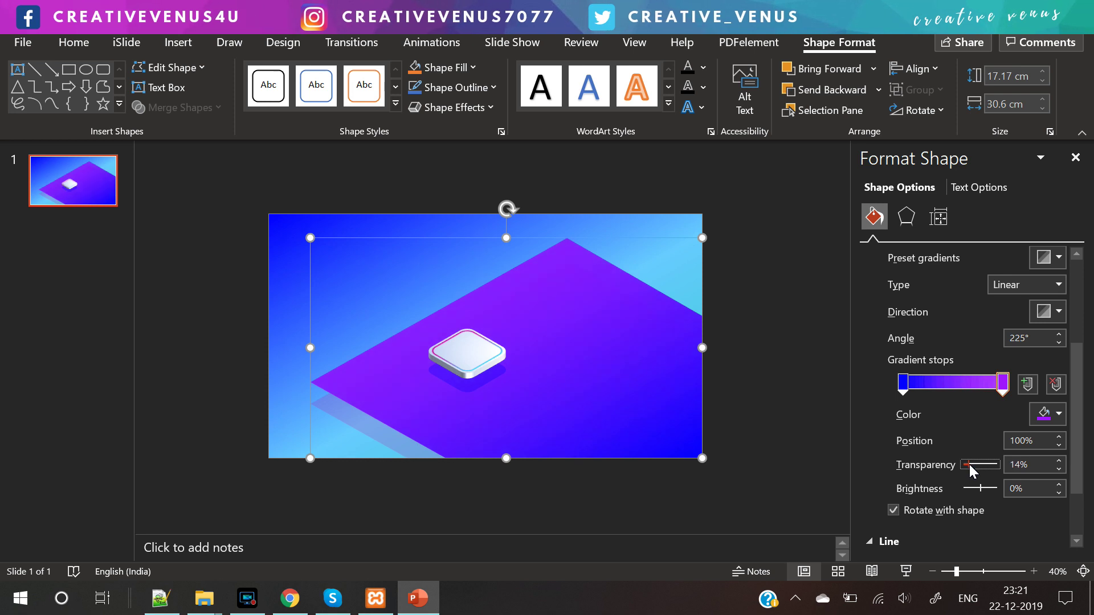
Insert a text box on the purple diamond, up and right of the white tile, containing the letter S.
{"action": "left_click", "coordinate": [746, 361]}
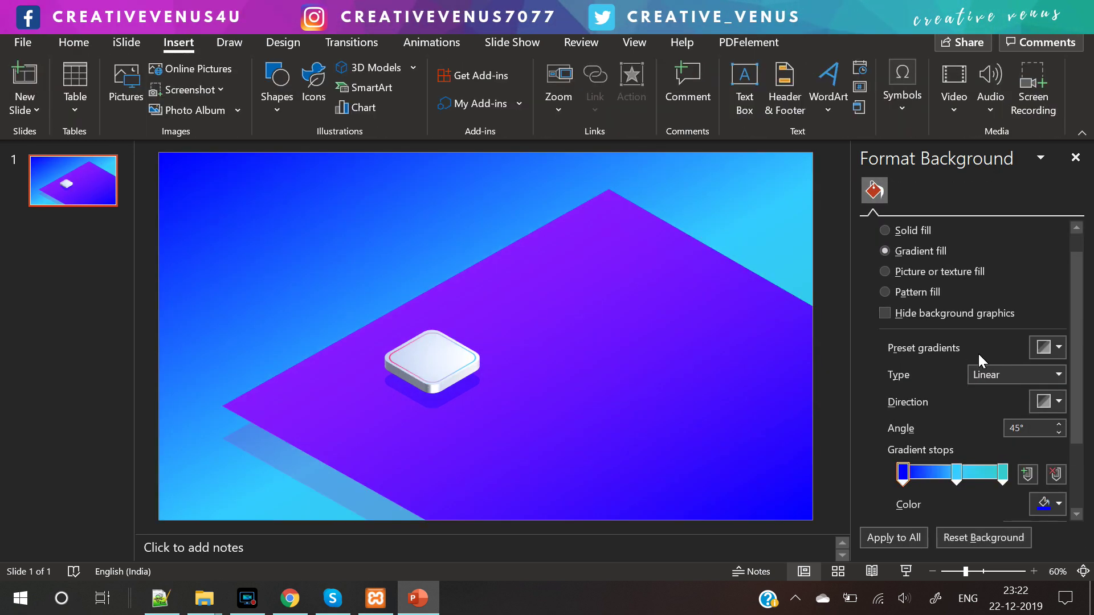
{"action": "left_click", "coordinate": [744, 94]}
{"action": "left_click_drag", "start_coordinate": [620, 356], "coordinate": [620, 354]}
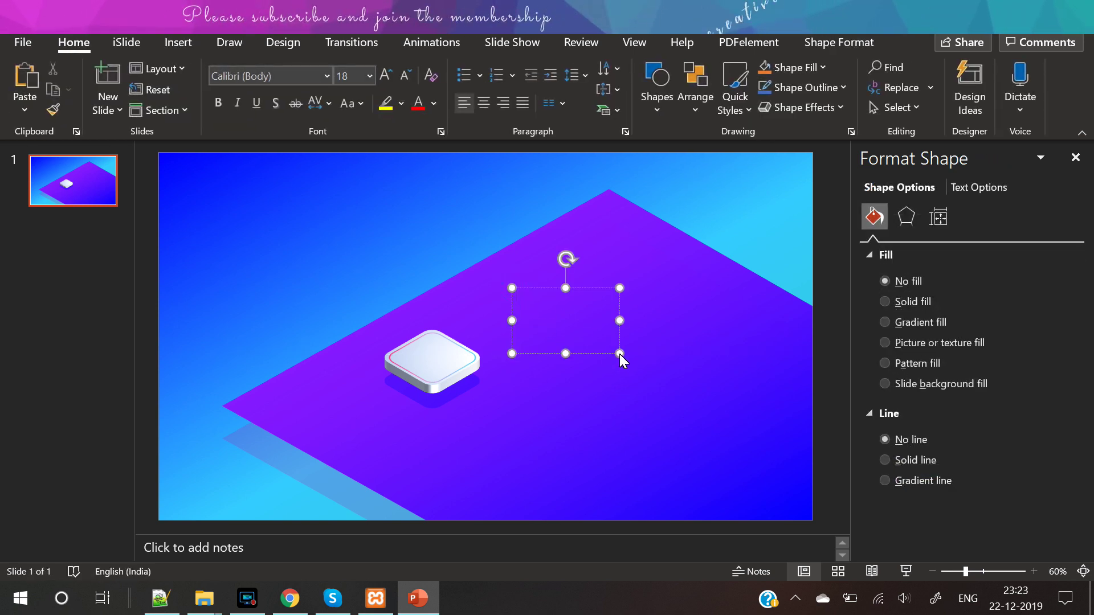
{"action": "type", "text": "S"}
Set the font of the letter S to Raleway Medium.
{"action": "key", "text": "ctrl+a"}
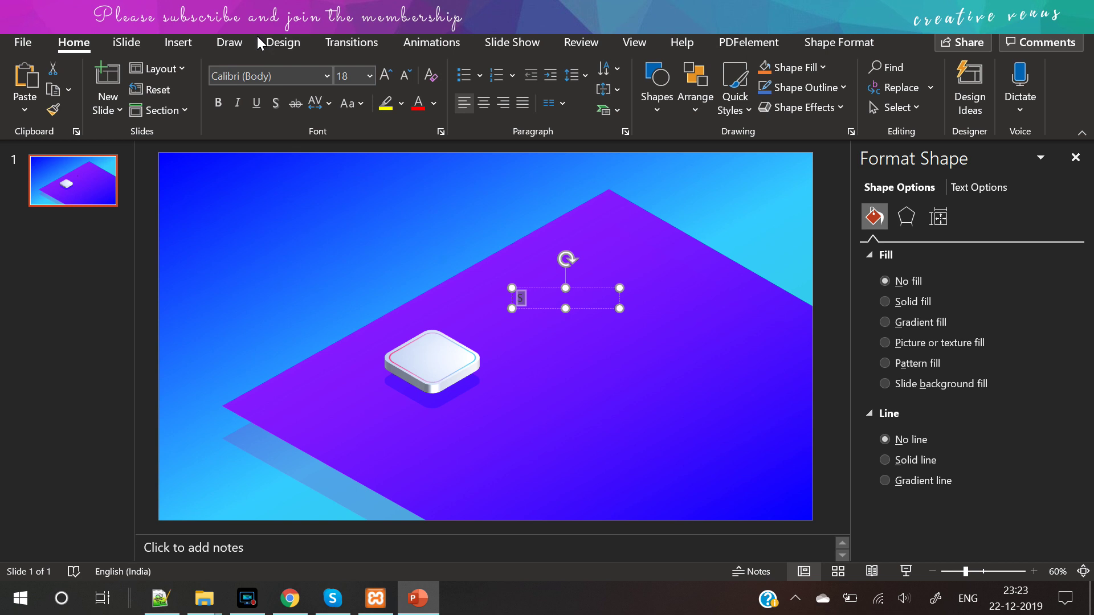
{"action": "left_click", "coordinate": [285, 77]}
{"action": "type", "text": "Raleway"}
{"action": "key", "text": "Return"}
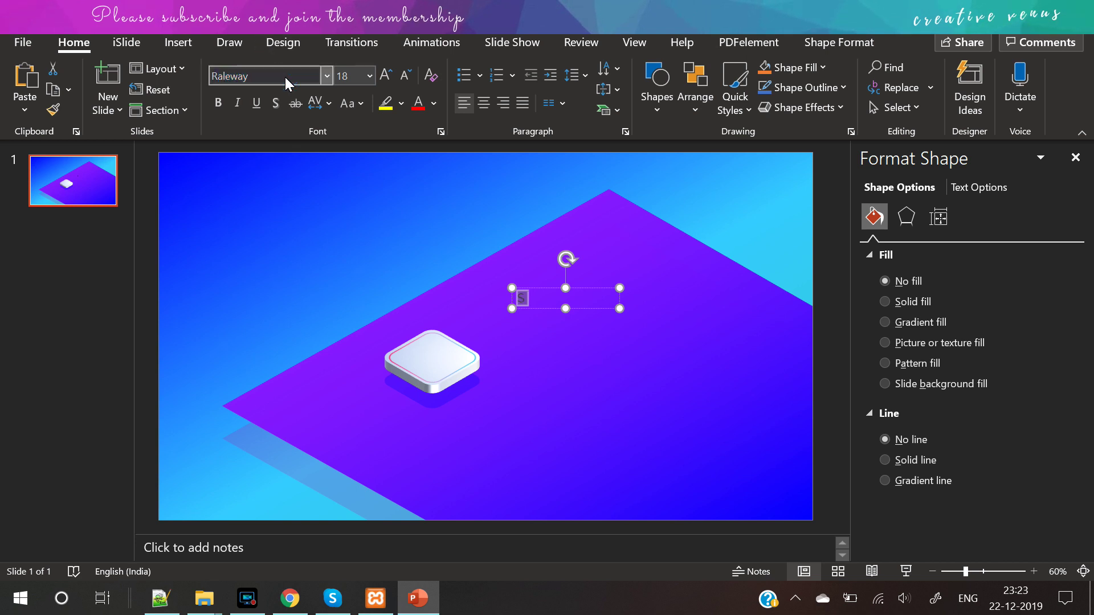
{"action": "left_click", "coordinate": [327, 77]}
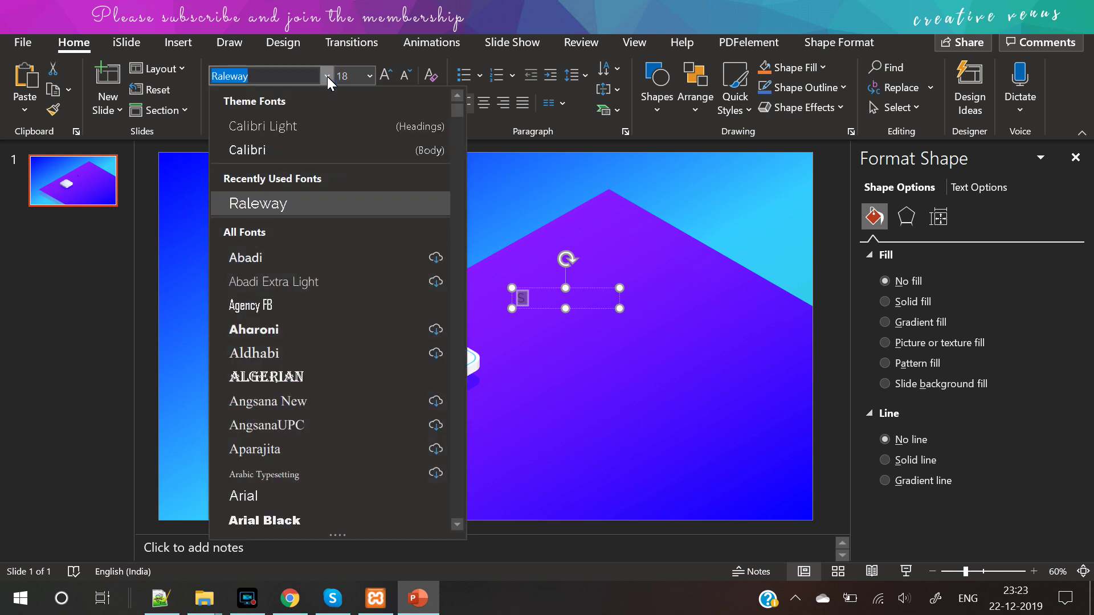
{"action": "left_click", "coordinate": [277, 76]}
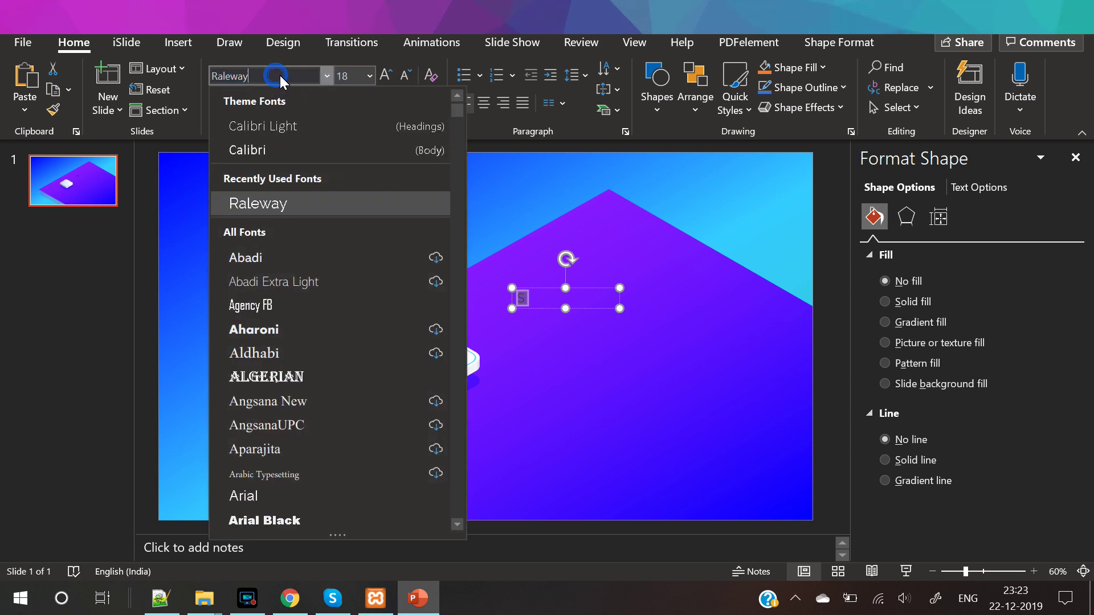
{"action": "type", "text": "Medium"}
{"action": "key", "text": "Return"}
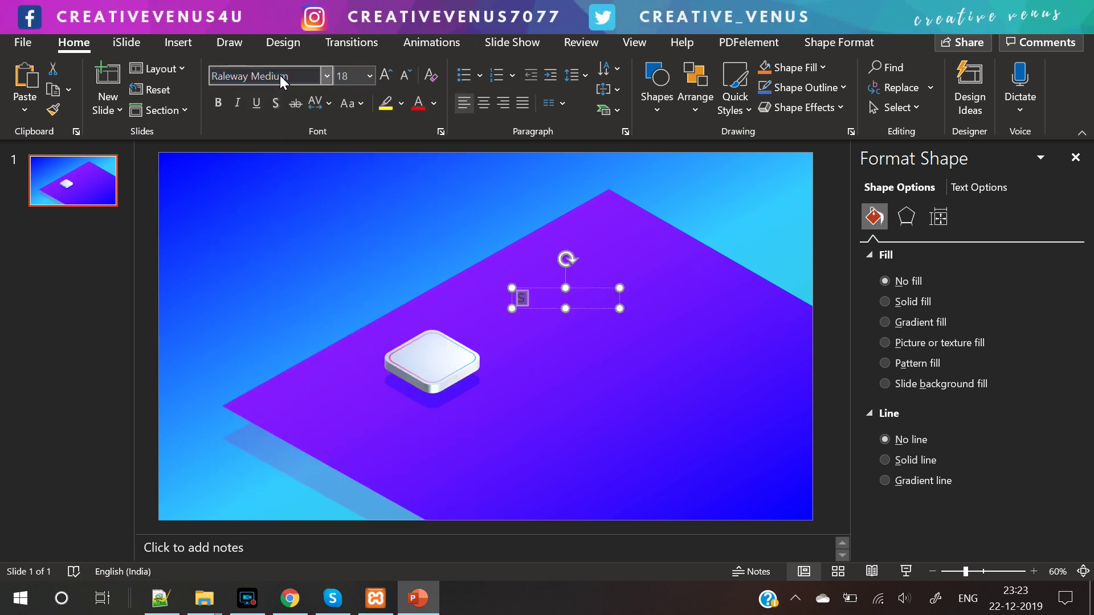
Enlarge the letter S to 40 pt, centre it, and narrow its text box to fit closely around the letter.
{"action": "left_click", "coordinate": [385, 75]}
{"action": "left_click", "coordinate": [385, 74]}
{"action": "left_click", "coordinate": [385, 75]}
{"action": "left_click", "coordinate": [385, 75]}
{"action": "left_click", "coordinate": [385, 75]}
{"action": "left_click", "coordinate": [385, 75]}
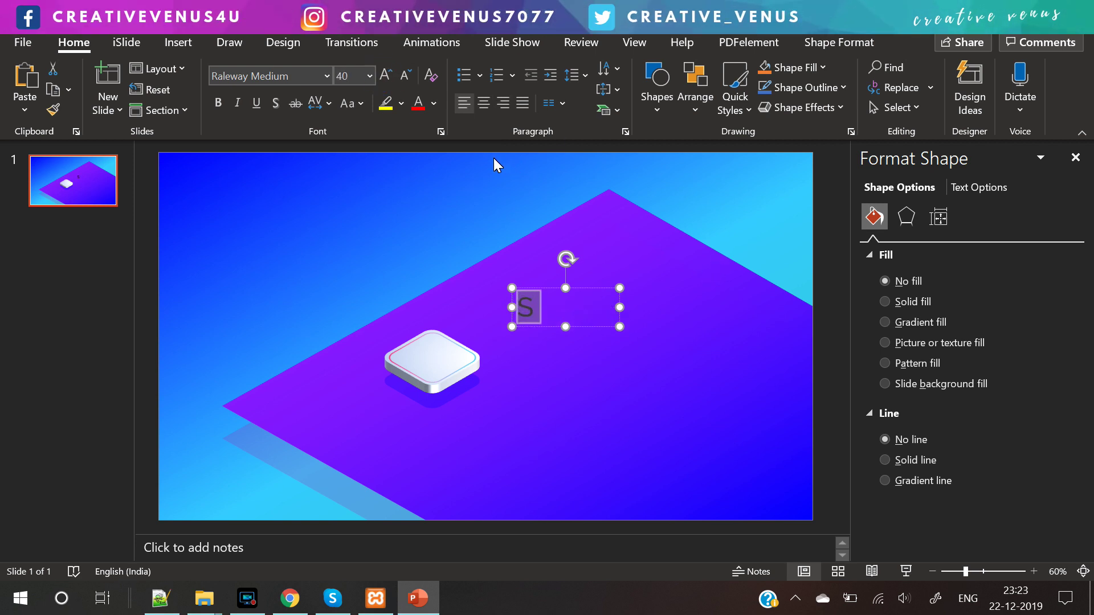
{"action": "left_click", "coordinate": [484, 102]}
{"action": "left_click_drag", "start_coordinate": [619, 309], "coordinate": [554, 306]}
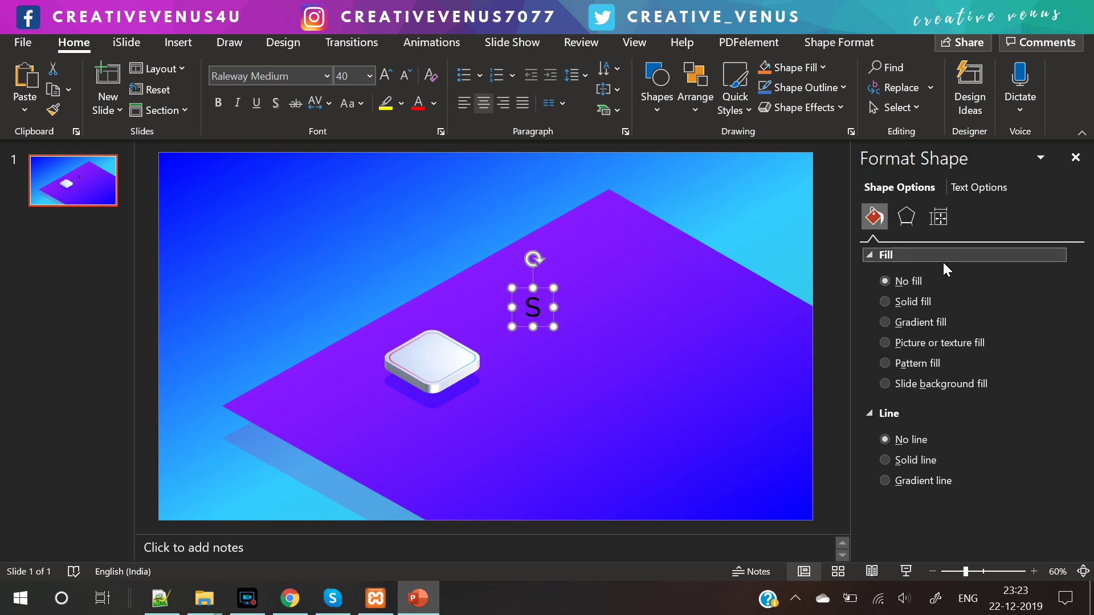
Give the letter S a gradient text fill, leaving the text box itself without a fill.
{"action": "left_click", "coordinate": [910, 322]}
{"action": "left_click", "coordinate": [885, 281]}
{"action": "left_click", "coordinate": [984, 188]}
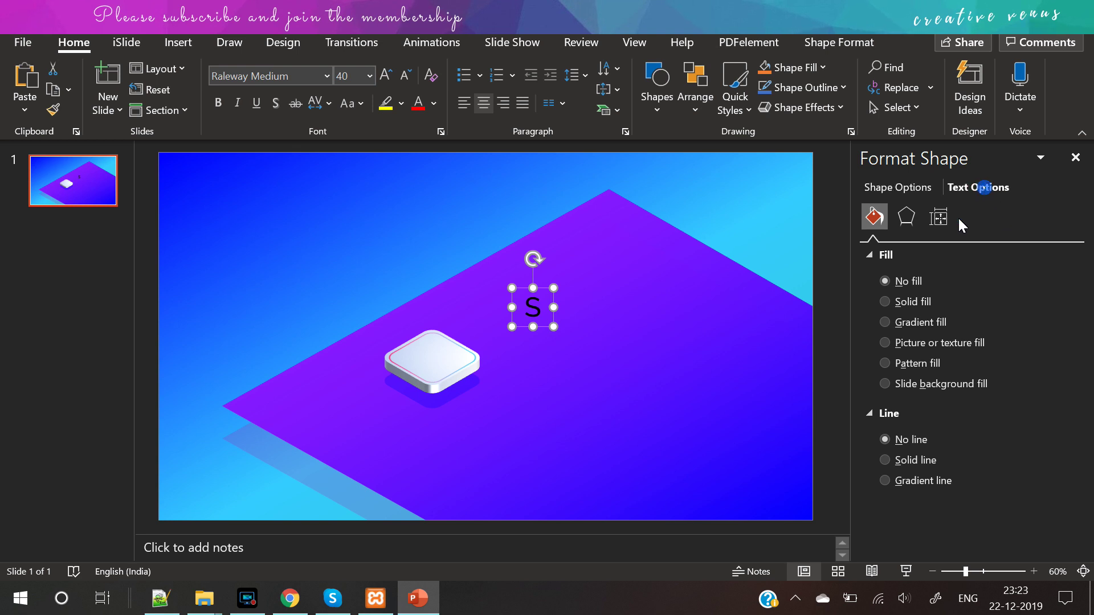
{"action": "left_click", "coordinate": [921, 321]}
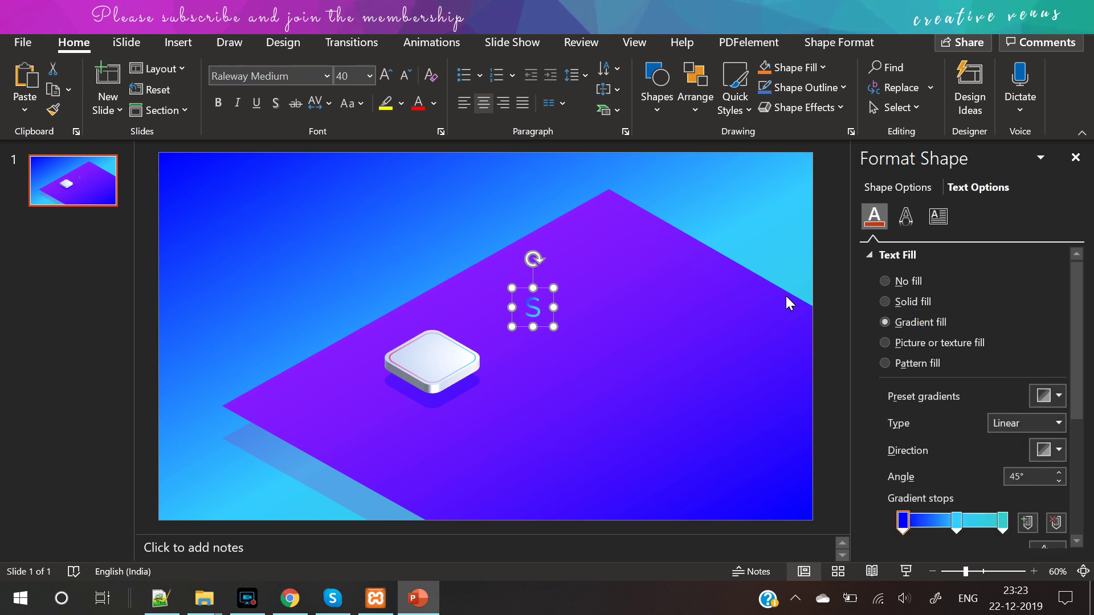
Apply the parallel isometric 3-D rotation preset with X 314.7°, Y 324.6° and Z 60.2° to the letter S.
{"action": "left_click", "coordinate": [905, 220]}
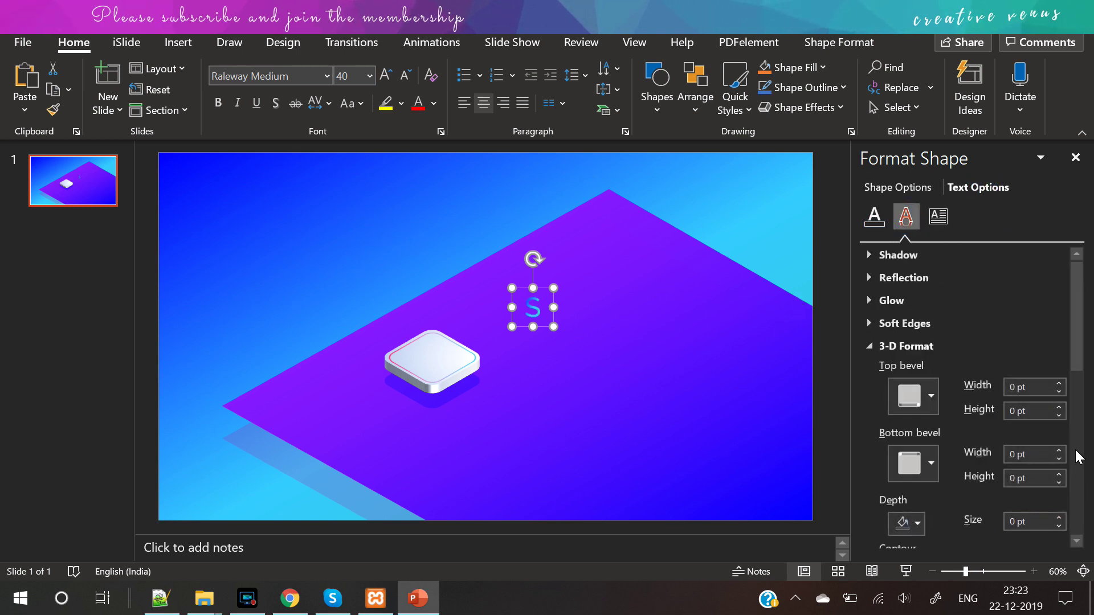
{"action": "left_click_drag", "start_coordinate": [1072, 342], "coordinate": [1057, 525]}
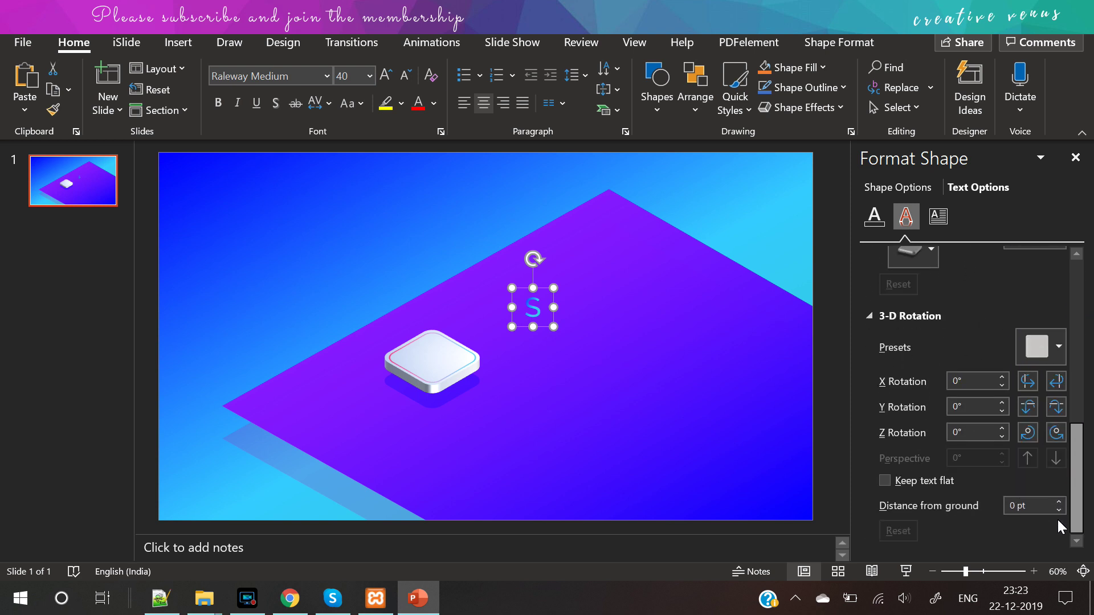
{"action": "left_click", "coordinate": [1037, 347]}
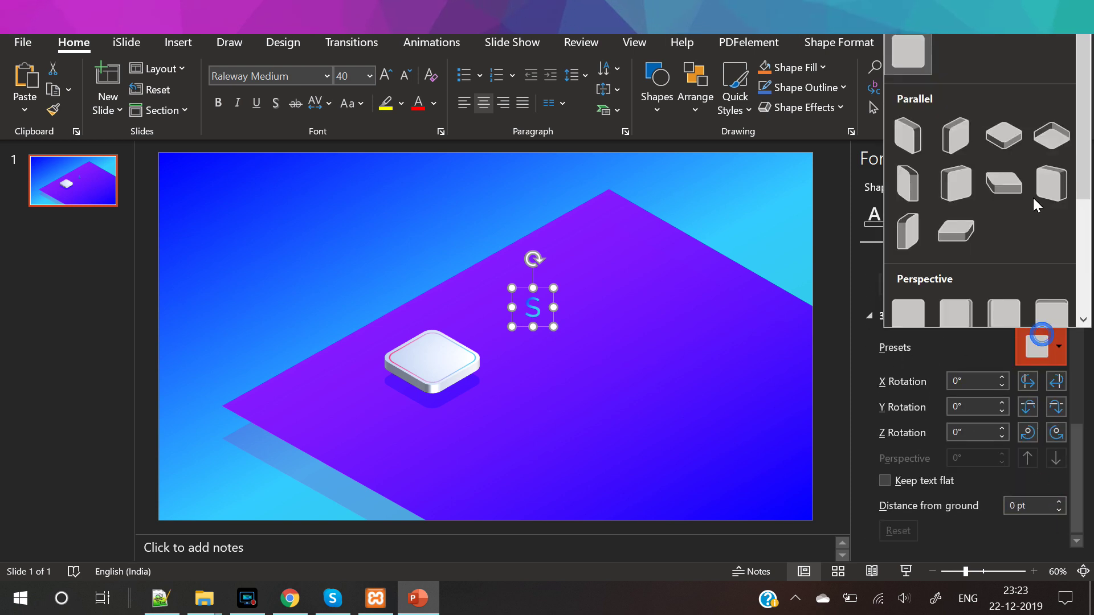
{"action": "left_click", "coordinate": [1003, 134]}
Place the letter S on the centre of the white tile's top face and enlarge it to 60 pt.
{"action": "left_click_drag", "start_coordinate": [546, 327], "coordinate": [443, 379]}
{"action": "left_click", "coordinate": [386, 75]}
{"action": "left_click", "coordinate": [386, 76]}
{"action": "left_click", "coordinate": [386, 76]}
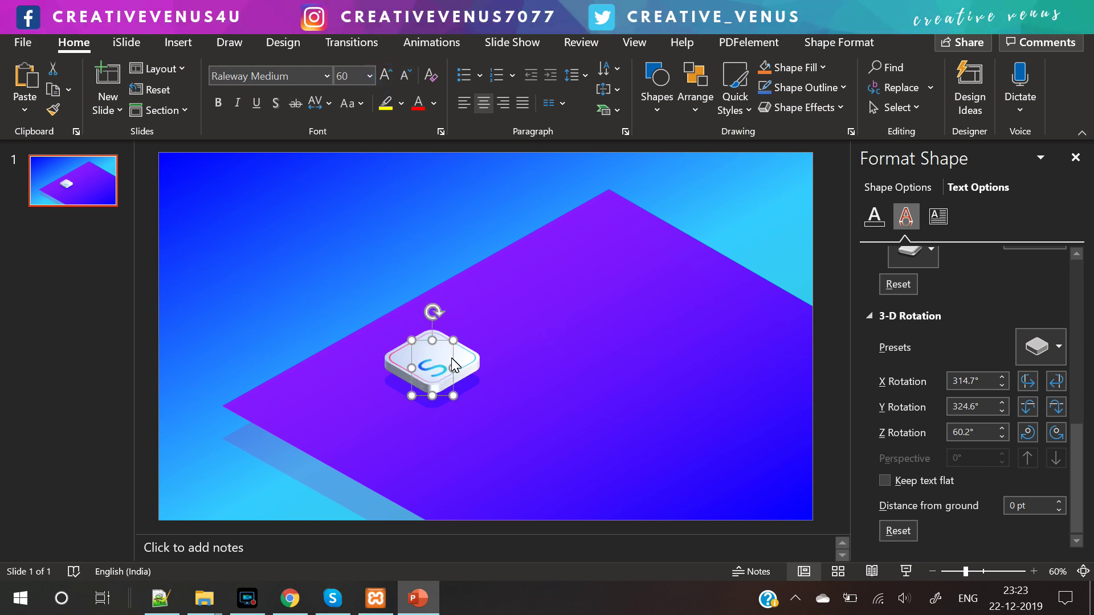
{"action": "mouse_move", "coordinate": [454, 365]}
{"action": "left_mouse_down"}
{"action": "mouse_move", "coordinate": [472, 349]}
{"action": "mouse_move", "coordinate": [461, 358]}
{"action": "left_mouse_up"}
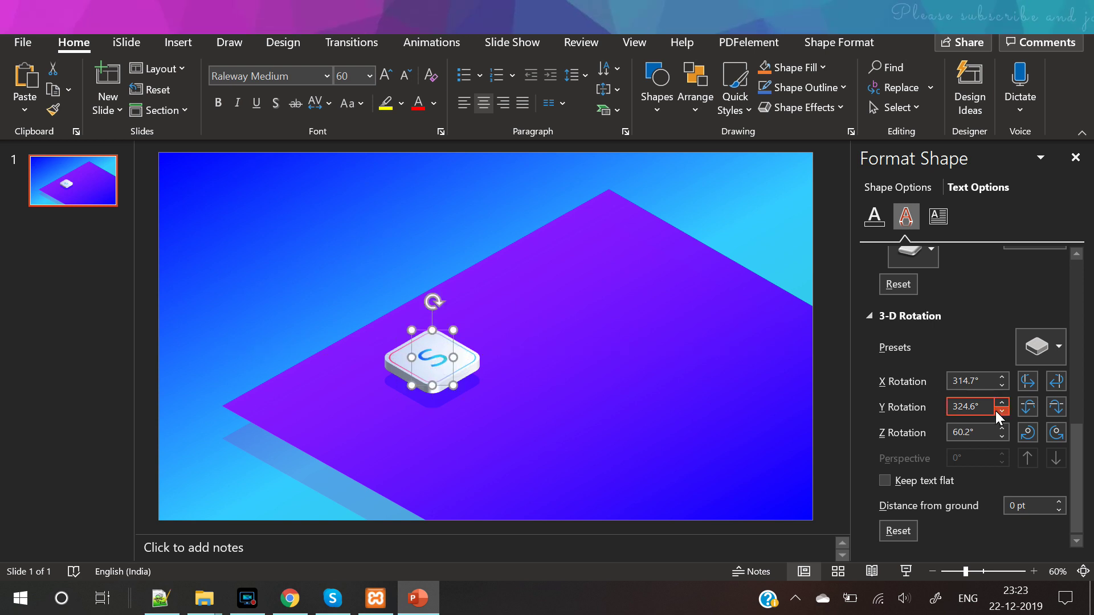
Reduce the letter's gradient to two stops, coloured with the recent pink-red at 0% and the recent pure blue at 100%.
{"action": "left_click", "coordinate": [875, 215]}
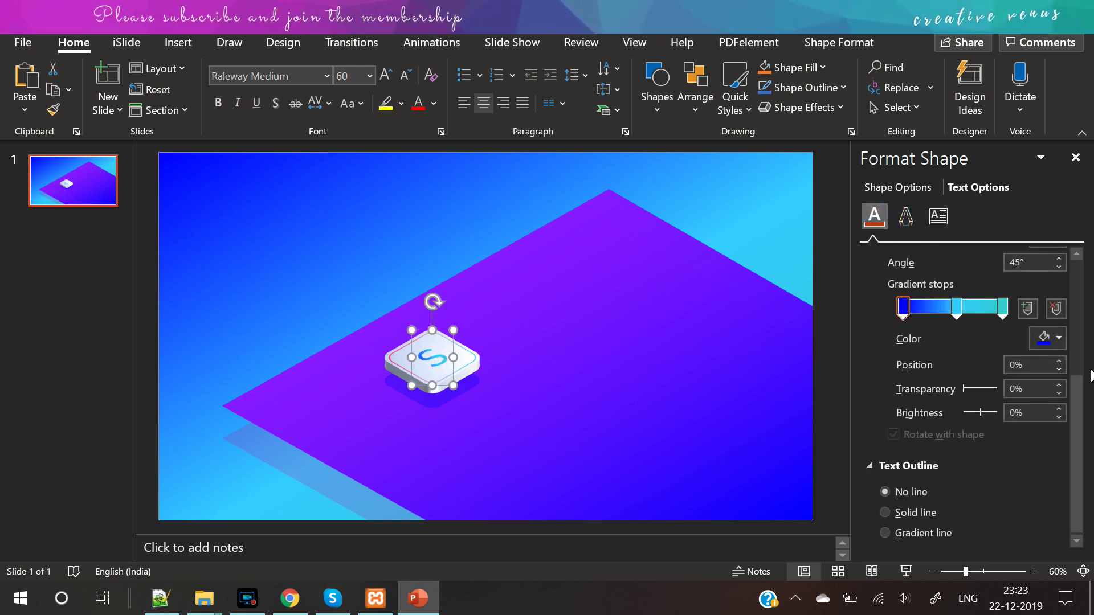
{"action": "left_click", "coordinate": [1056, 308]}
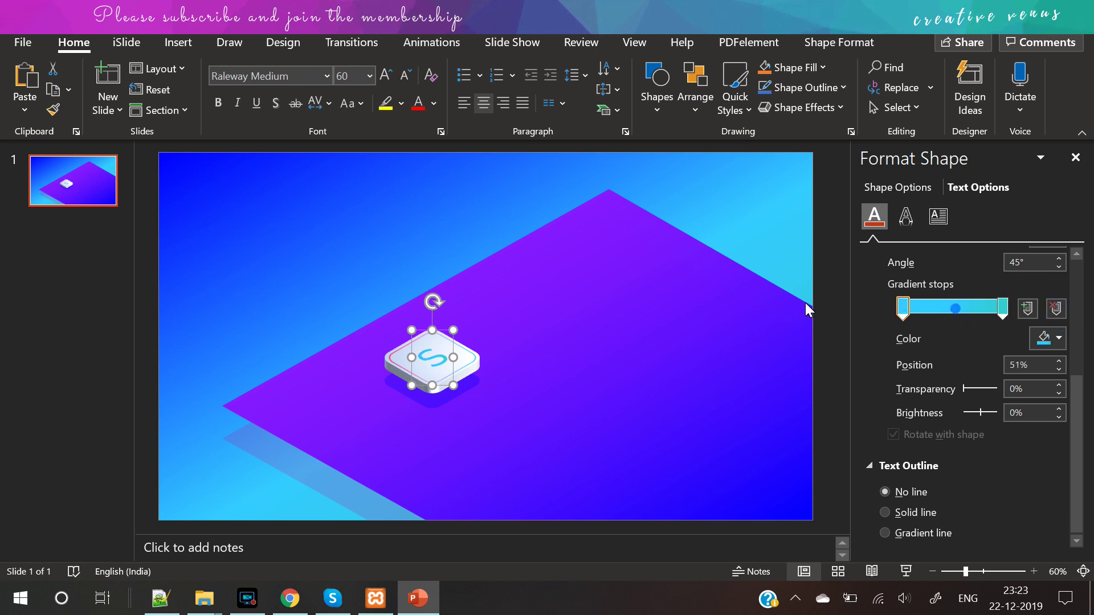
{"action": "left_click", "coordinate": [1049, 347]}
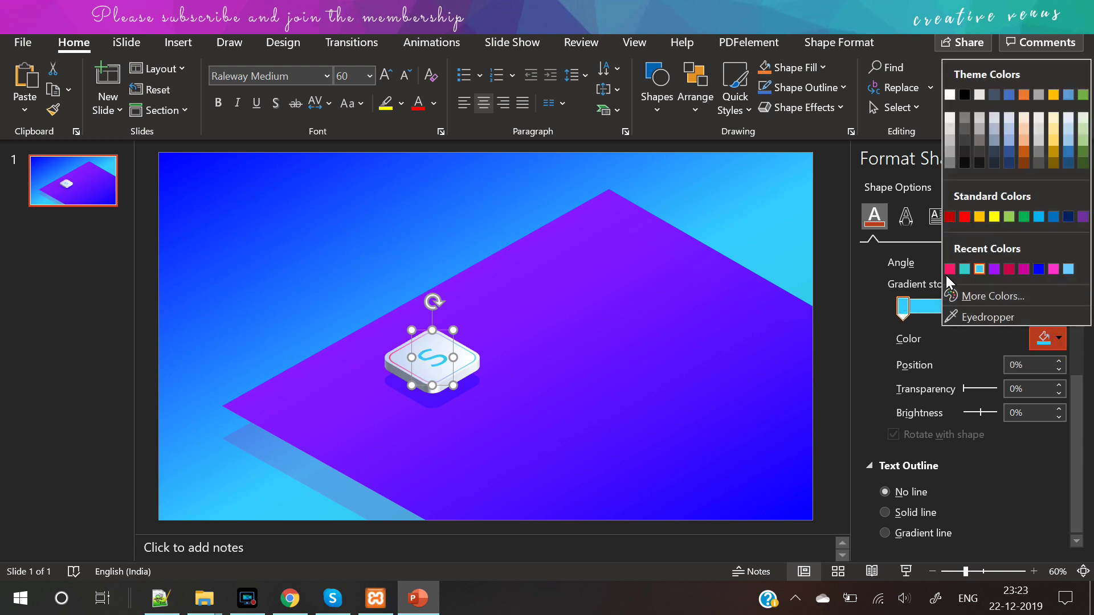
{"action": "left_click", "coordinate": [946, 271]}
{"action": "left_click", "coordinate": [1004, 310]}
{"action": "left_click", "coordinate": [1043, 337]}
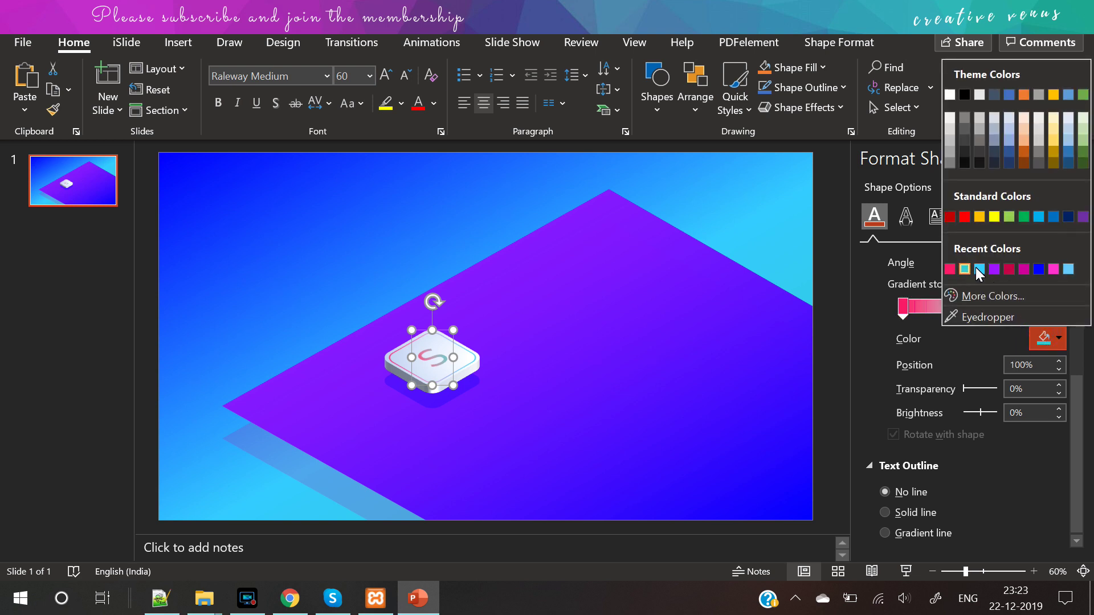
{"action": "left_click", "coordinate": [1037, 268]}
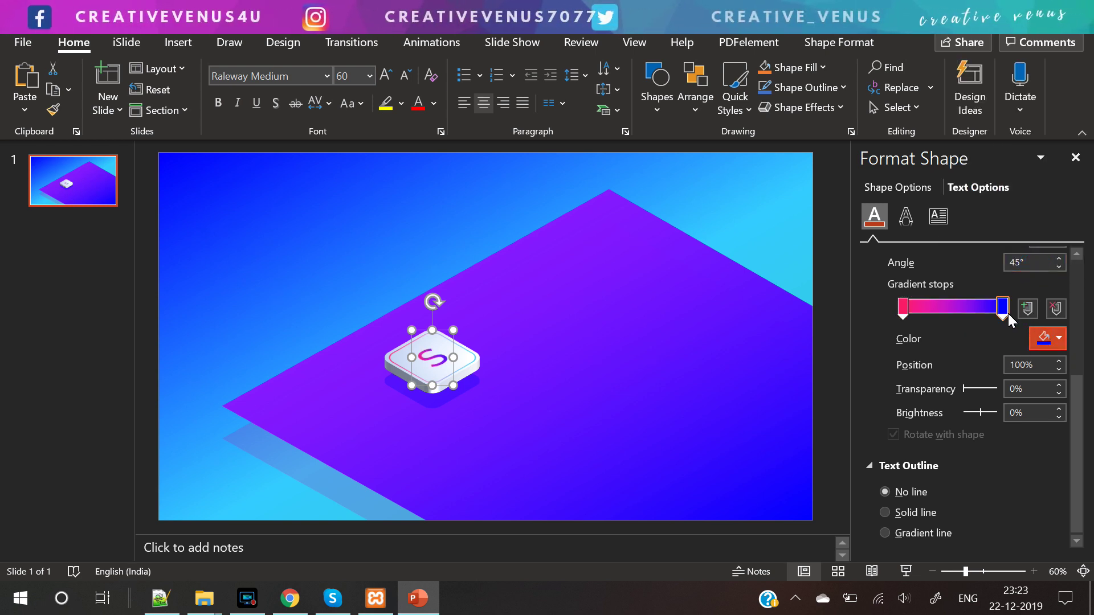
Set the direction of the letter's linear gradient to straight down, at a 90° angle.
{"action": "scroll", "coordinate": [1079, 336], "scroll_direction": "up", "scroll_amount": 3}
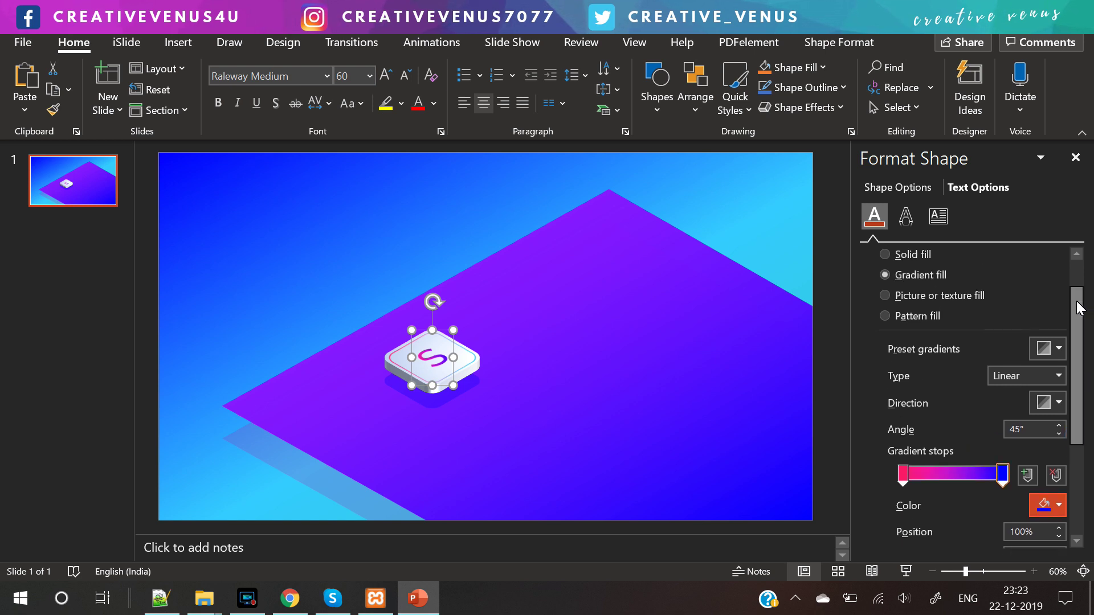
{"action": "left_click", "coordinate": [1059, 403]}
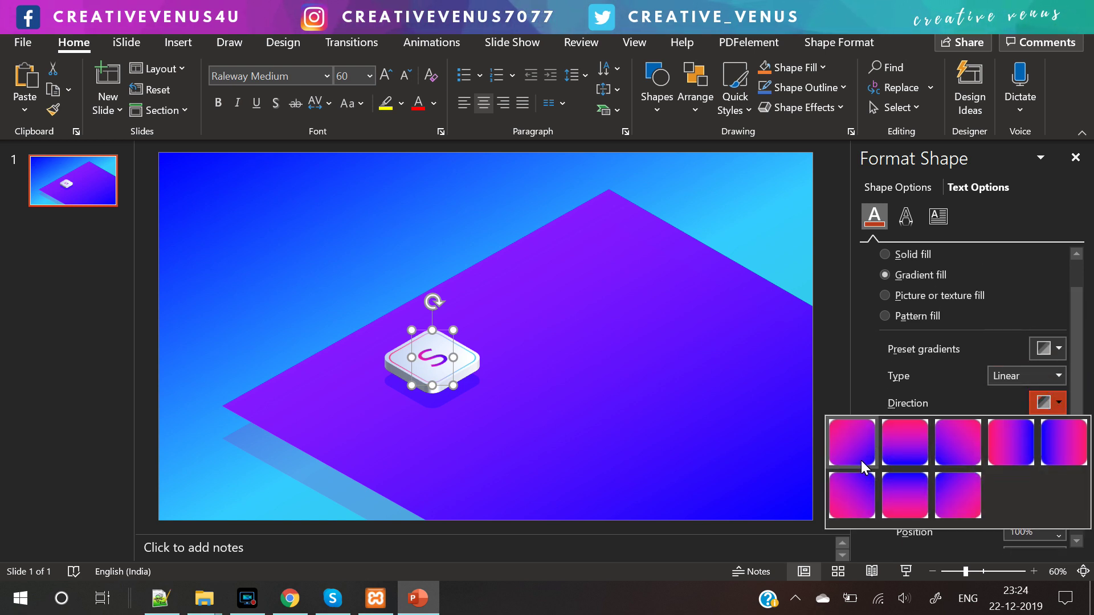
{"action": "left_click", "coordinate": [897, 439]}
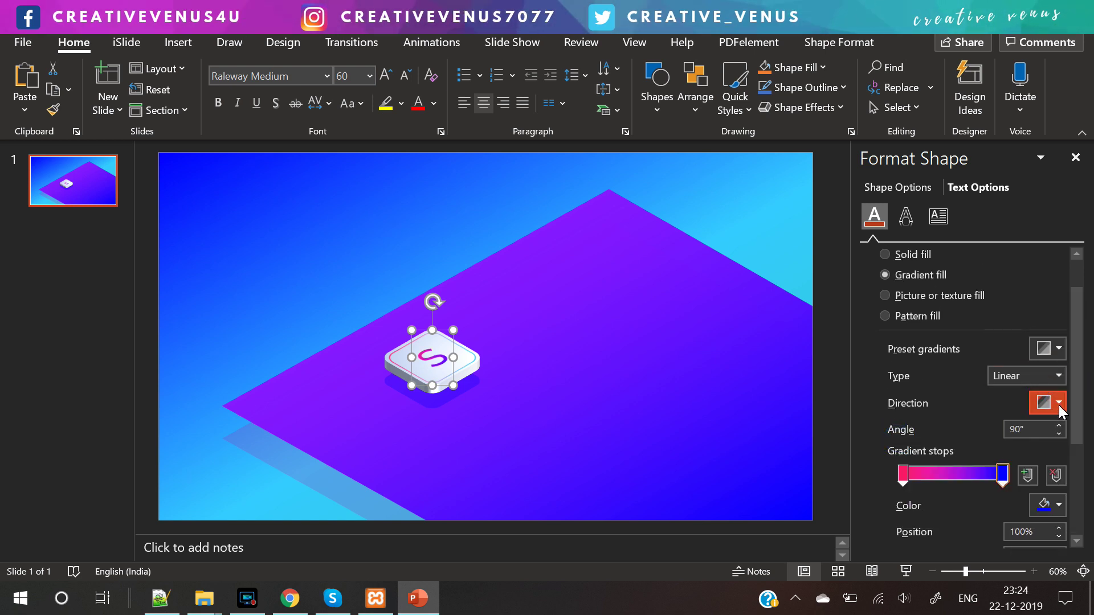